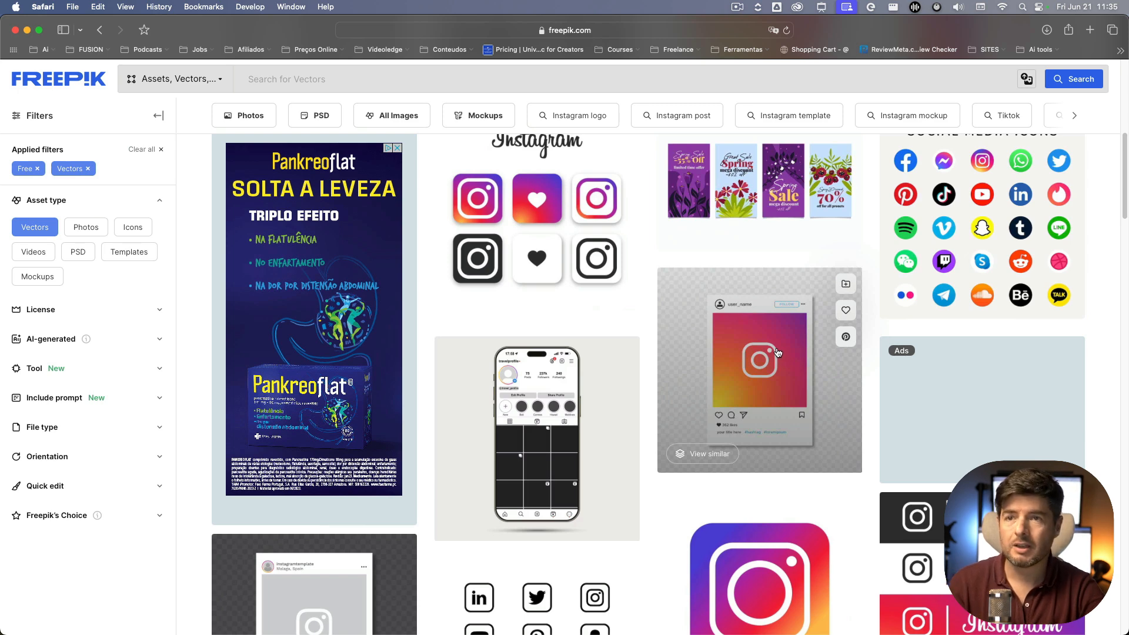
# Open the Instagram post frame template with the user_name header and gradient picture, check its file formats, and download it
pyautogui.click(778, 352)
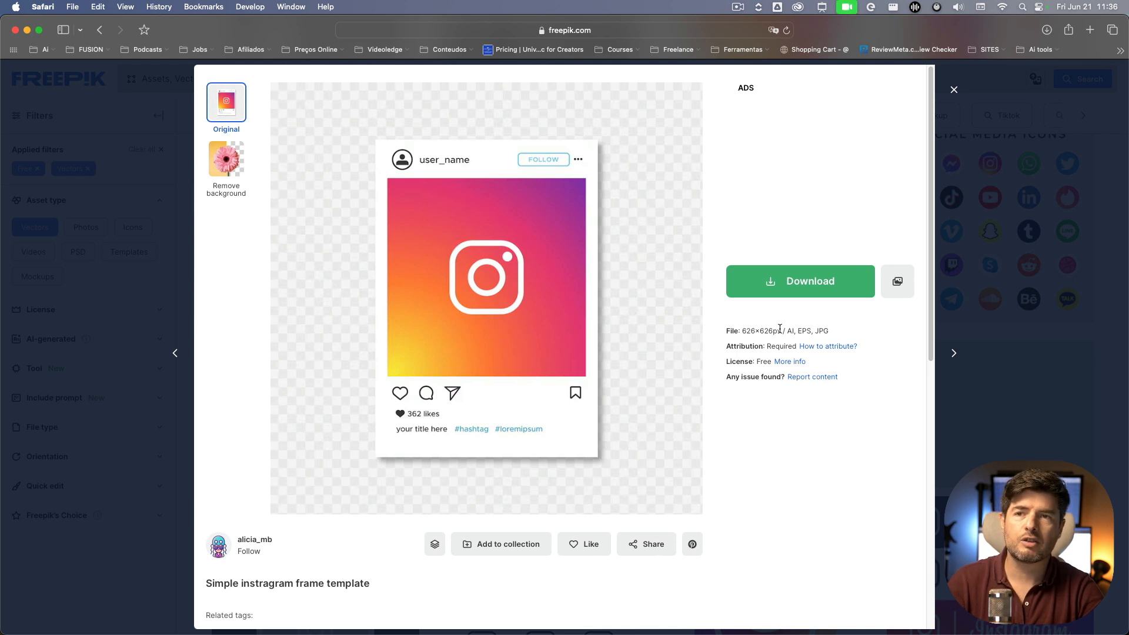
pyautogui.moveTo(794, 332); pyautogui.dragTo(785, 332)
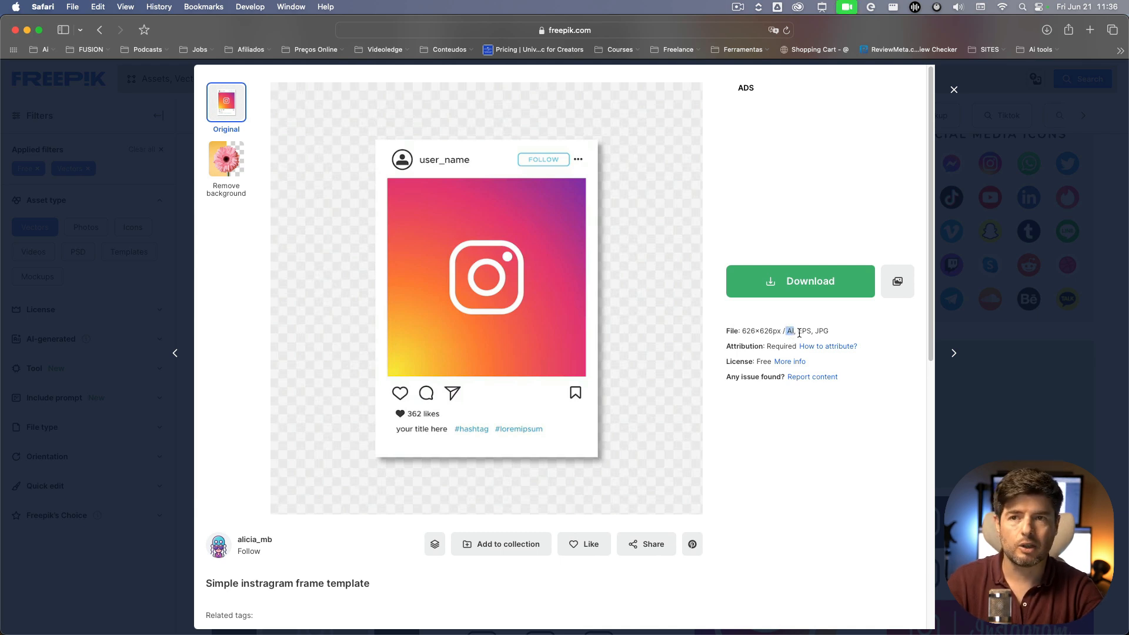
pyautogui.doubleClick(805, 331)
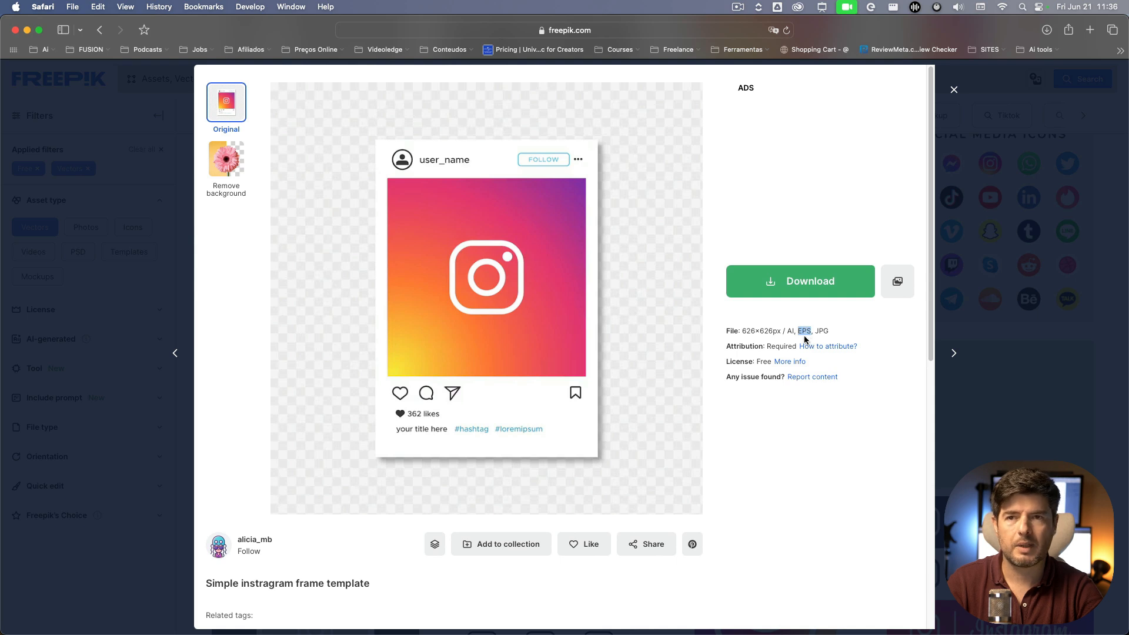
pyautogui.click(788, 334)
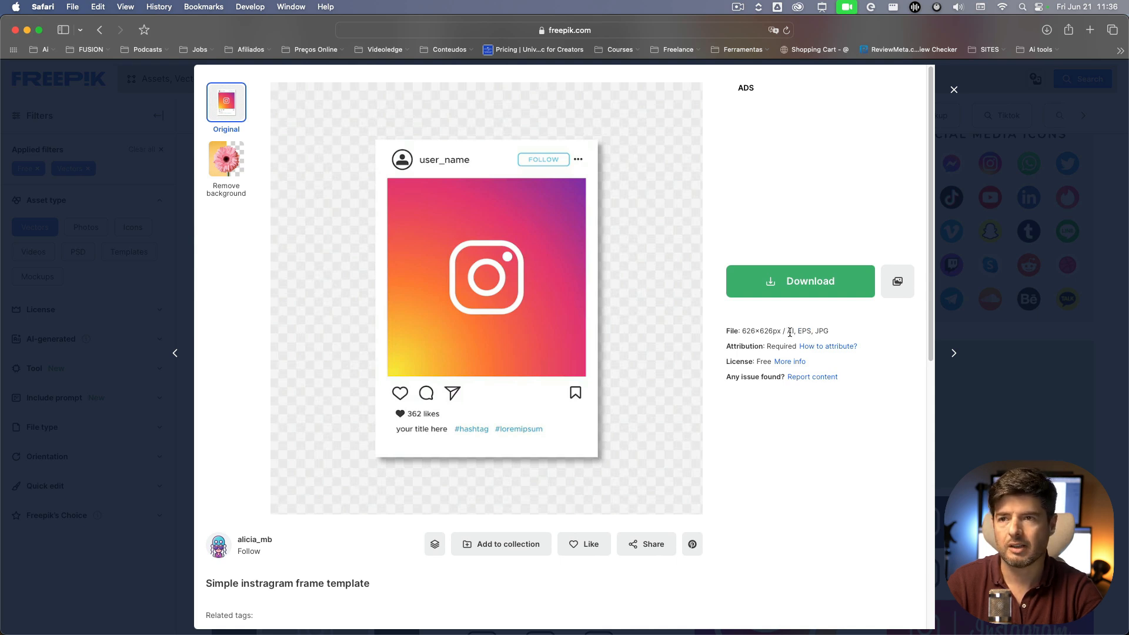
pyautogui.click(794, 291)
pyautogui.click(829, 435)
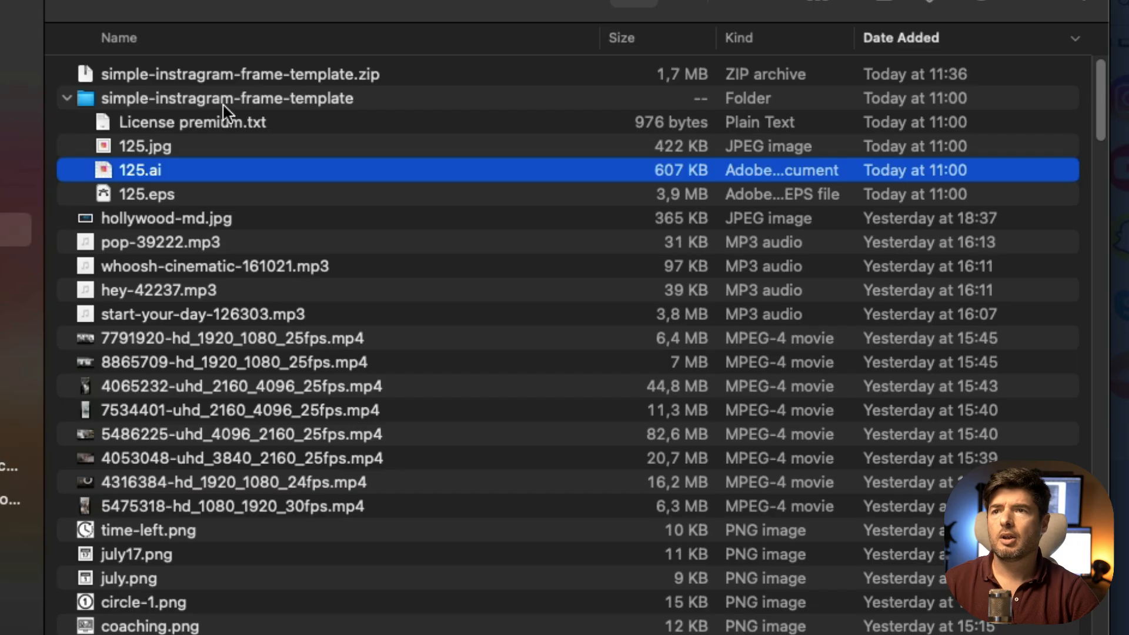
# Open 125.ai from the downloaded simple-instragram-frame-template folder in Linearity Move
pyautogui.click(224, 100)
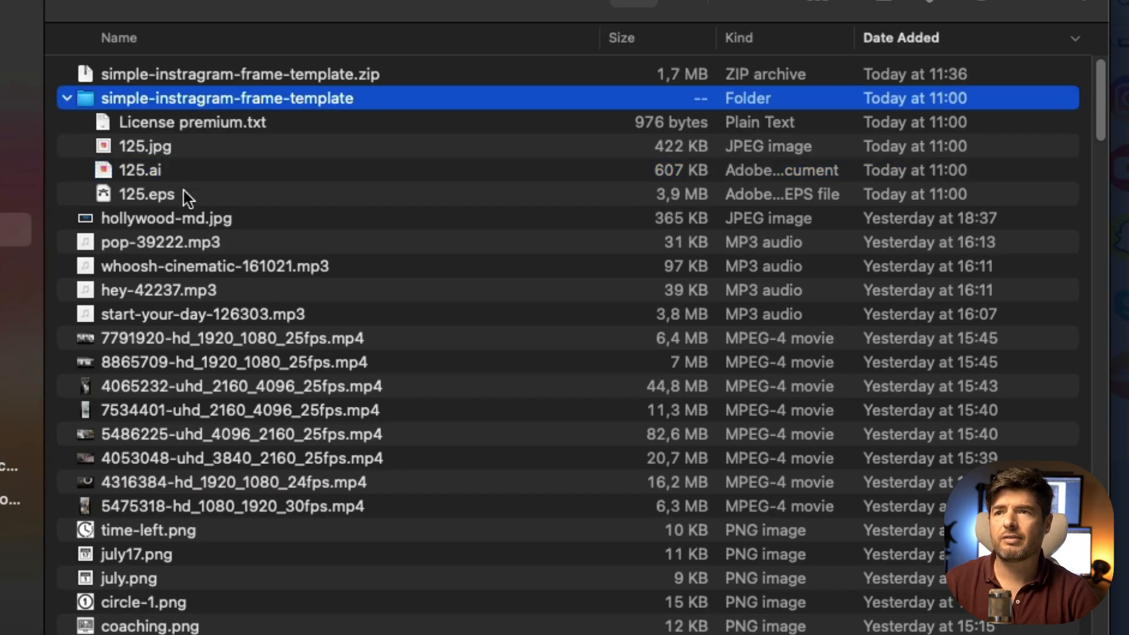
pyautogui.click(168, 174)
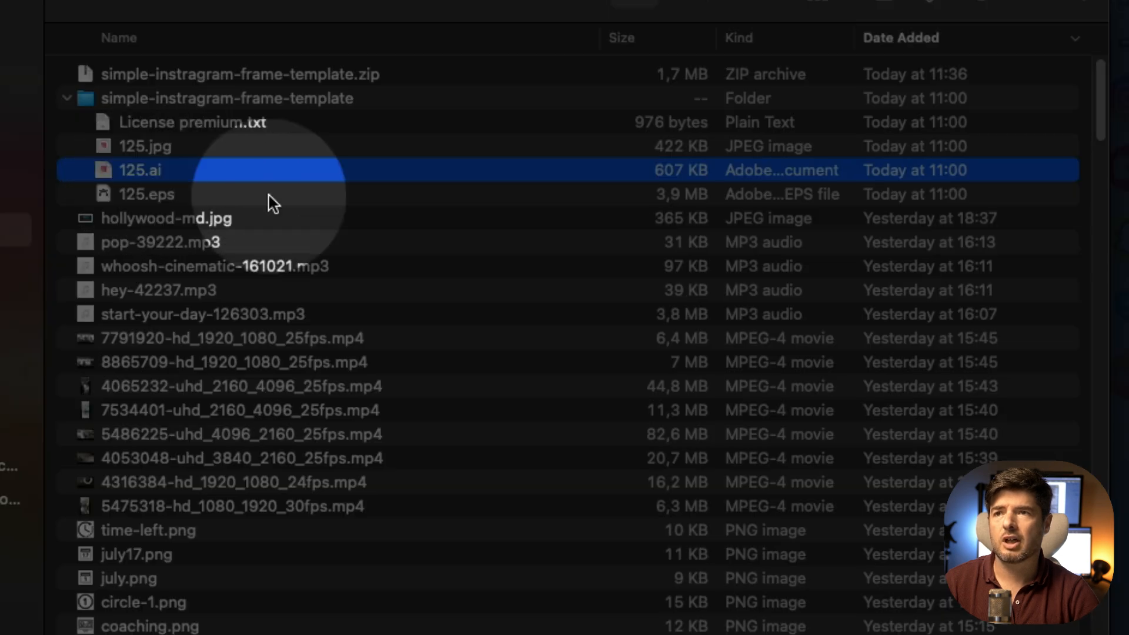
pyautogui.rightClick(214, 180)
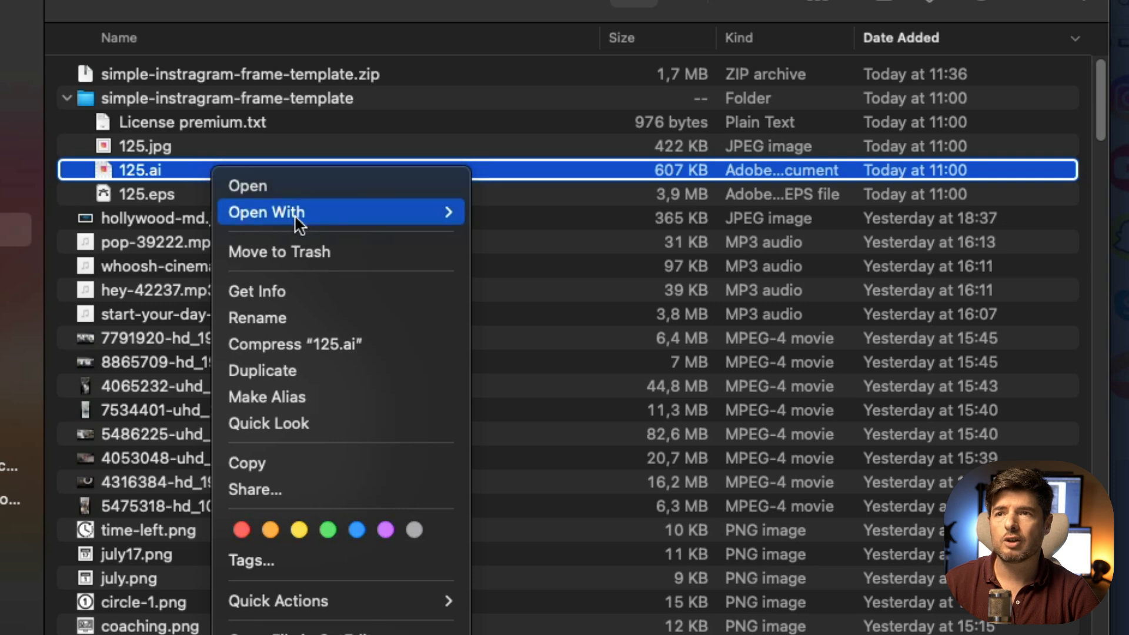
pyautogui.moveTo(334, 220)
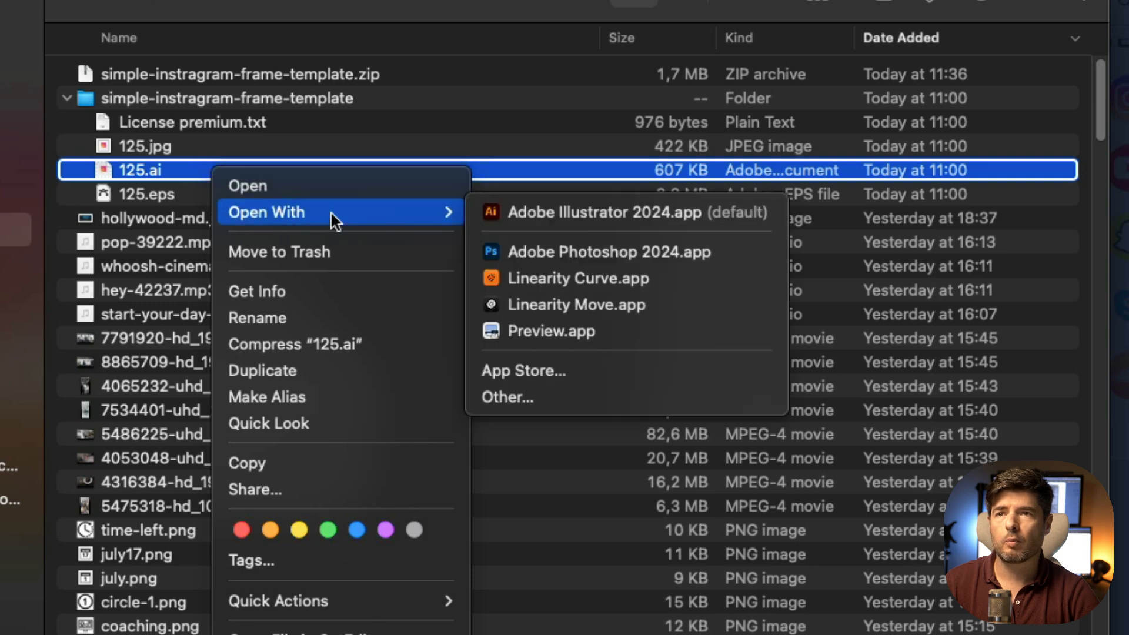
pyautogui.click(559, 299)
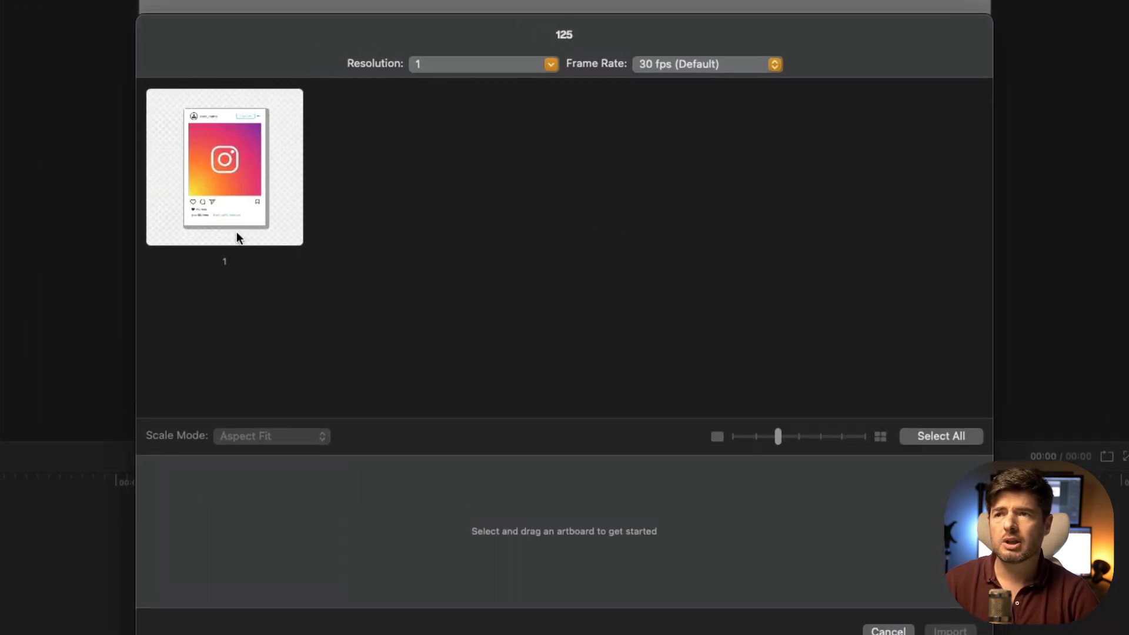
# Set the import resolution to the Instagram Story social media preset
pyautogui.click(496, 62)
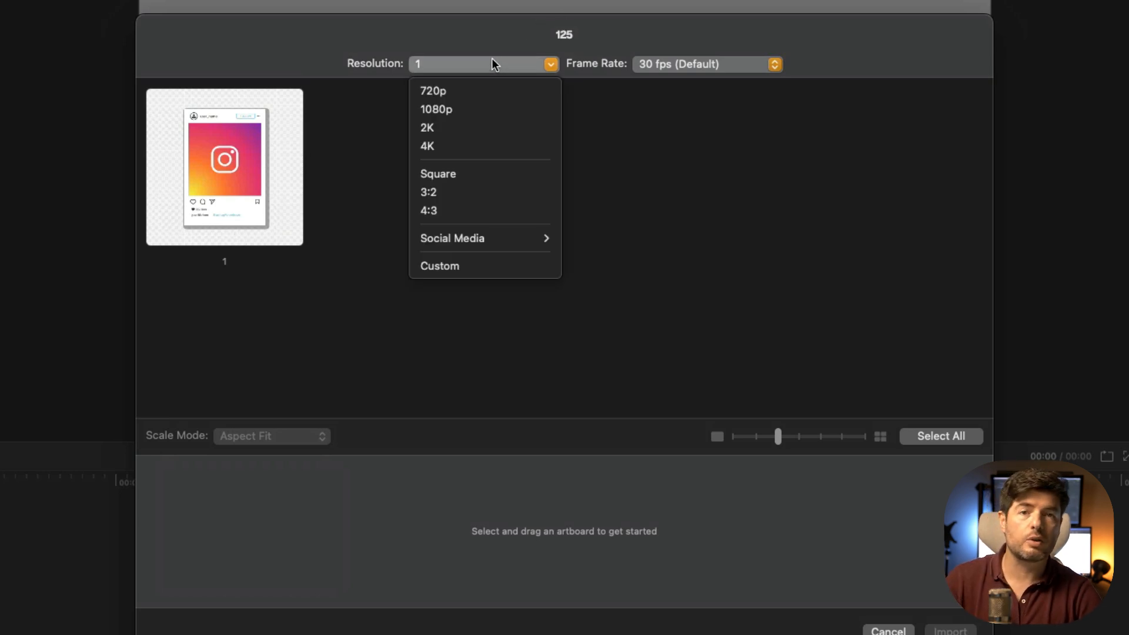
pyautogui.moveTo(487, 241)
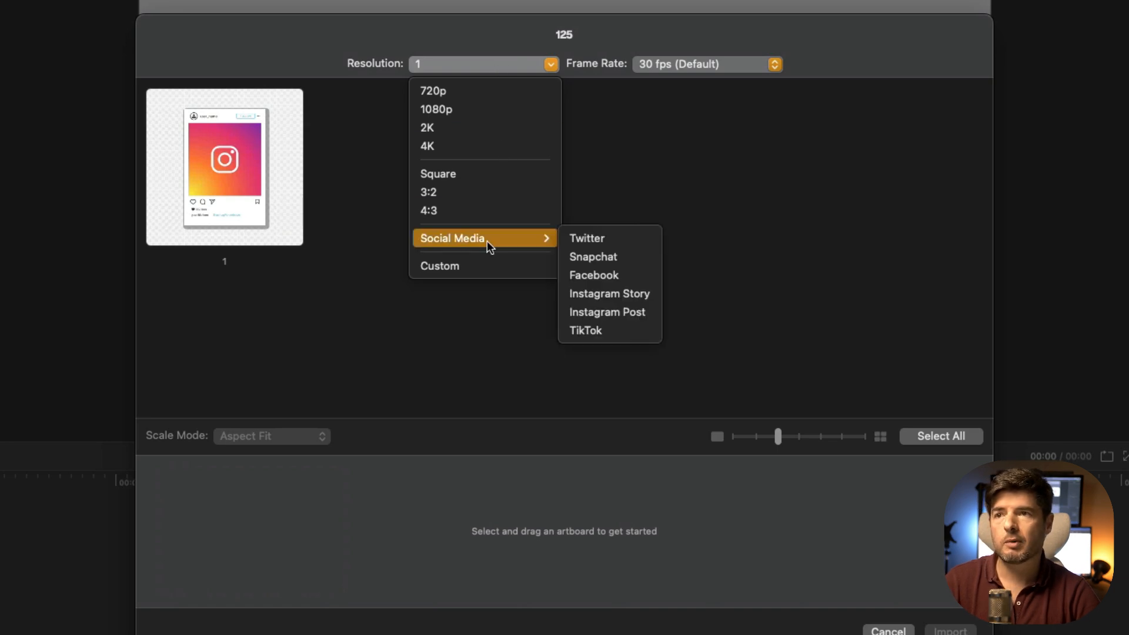
pyautogui.click(608, 295)
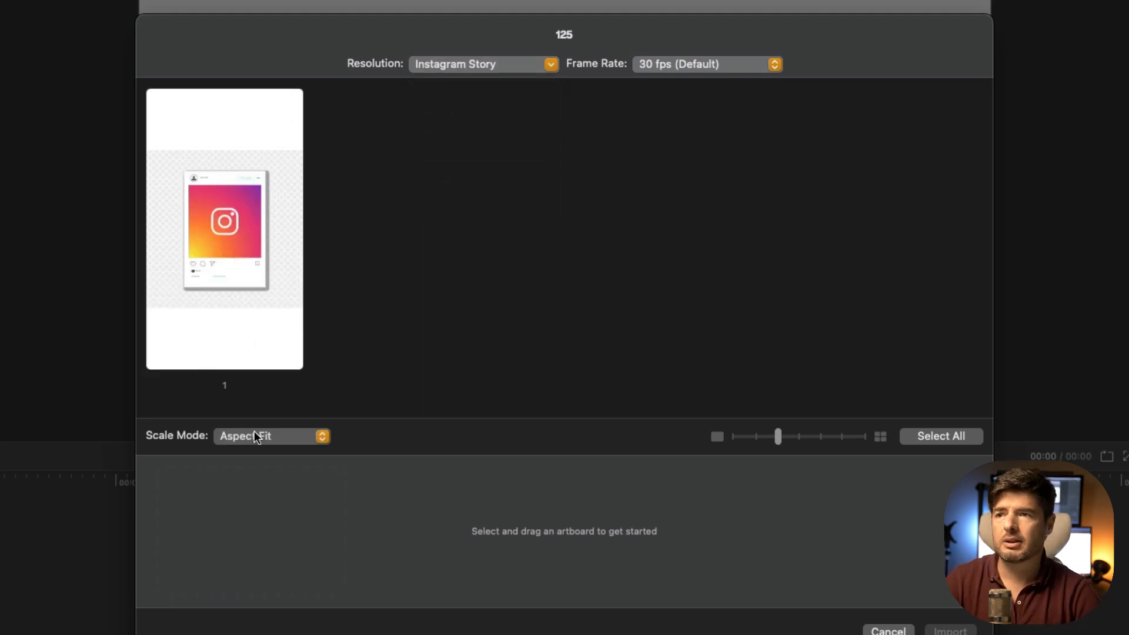
# Preview the artboard with the Center and Top scale modes, and set the scale mode back to Aspect Fit
pyautogui.click(279, 437)
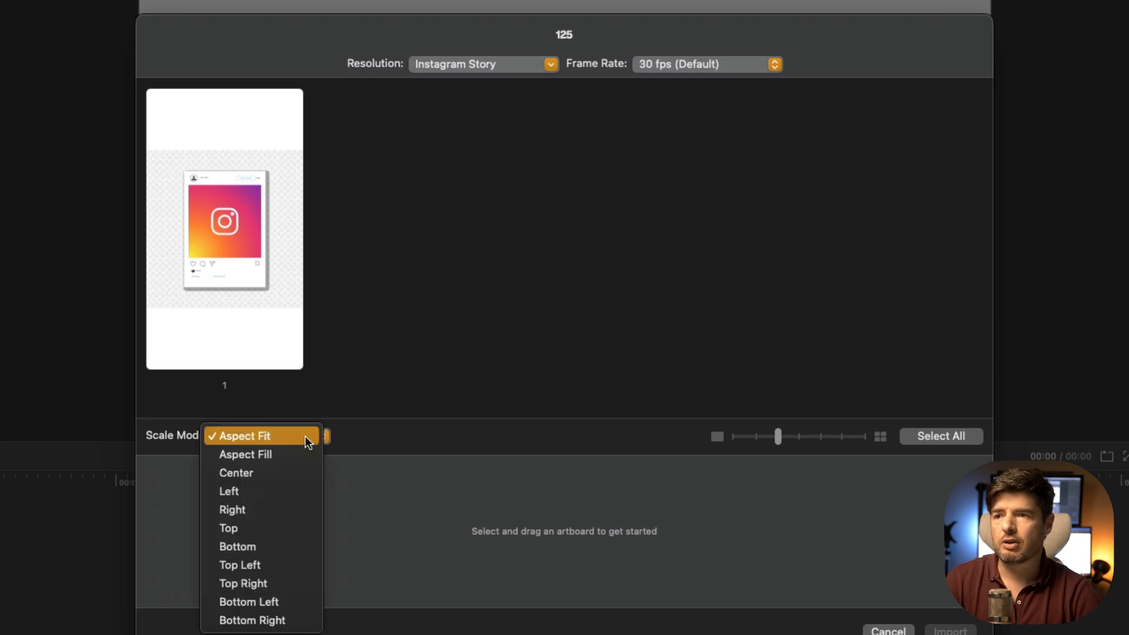
pyautogui.click(254, 474)
pyautogui.click(277, 436)
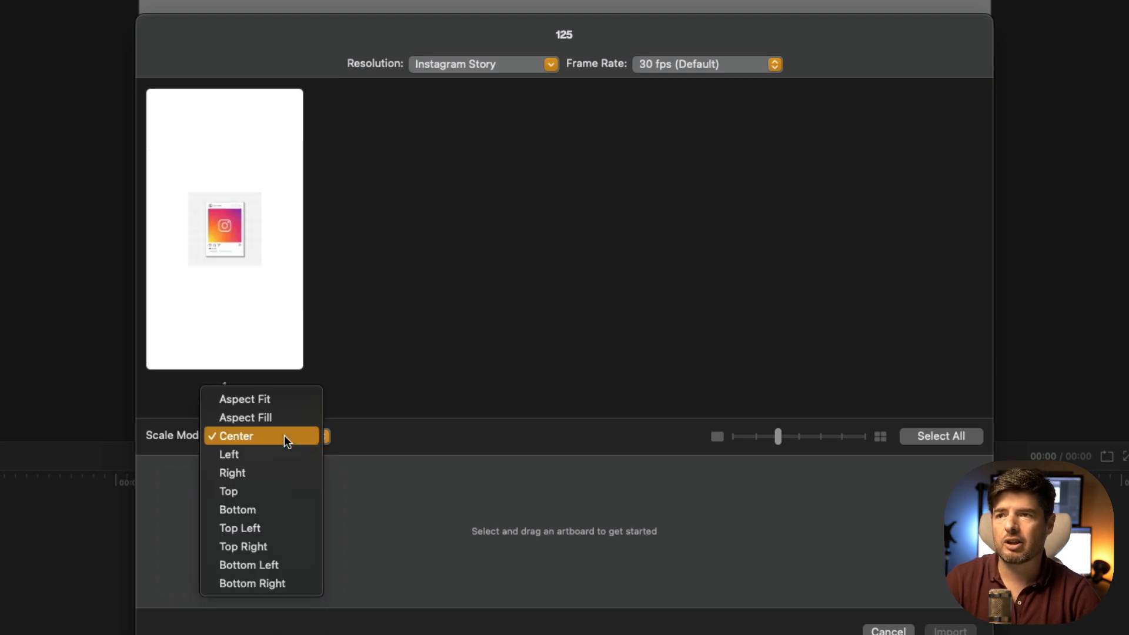
pyautogui.click(272, 491)
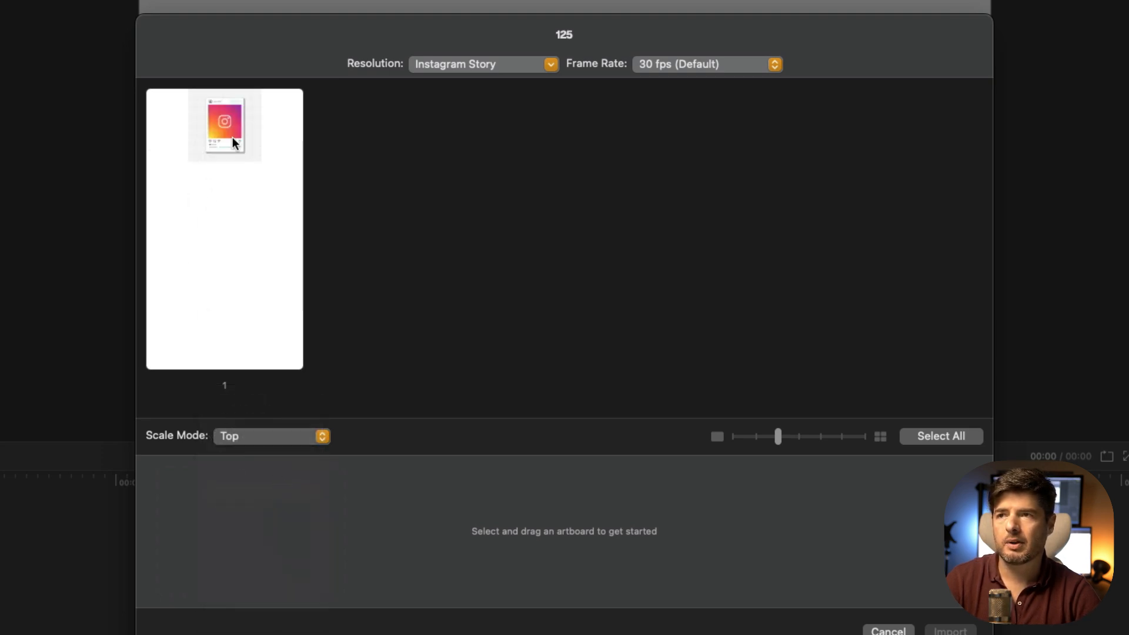
pyautogui.click(288, 440)
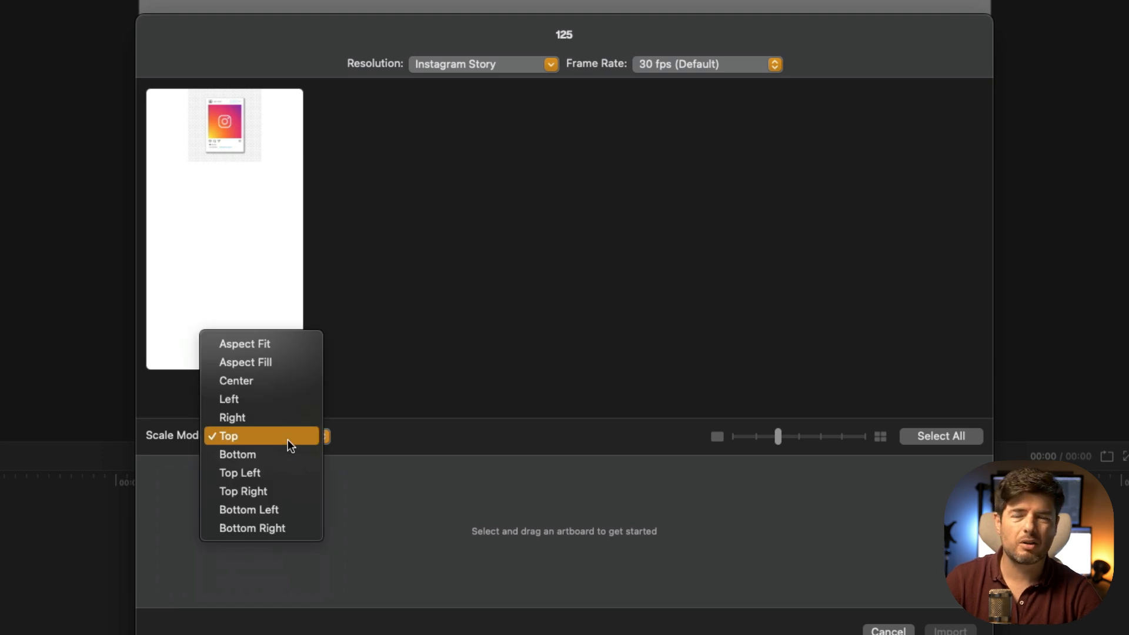
pyautogui.click(273, 345)
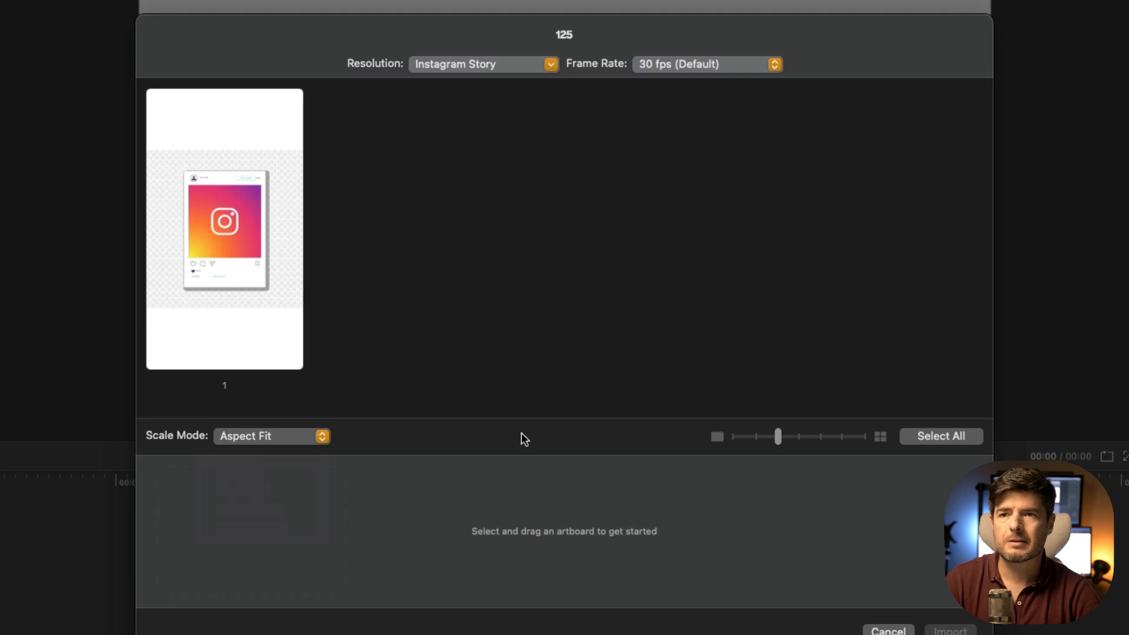
pyautogui.moveTo(783, 432)
pyautogui.mouseDown()
pyautogui.moveTo(818, 441)
pyautogui.moveTo(733, 441)
pyautogui.moveTo(784, 443)
pyautogui.mouseUp()
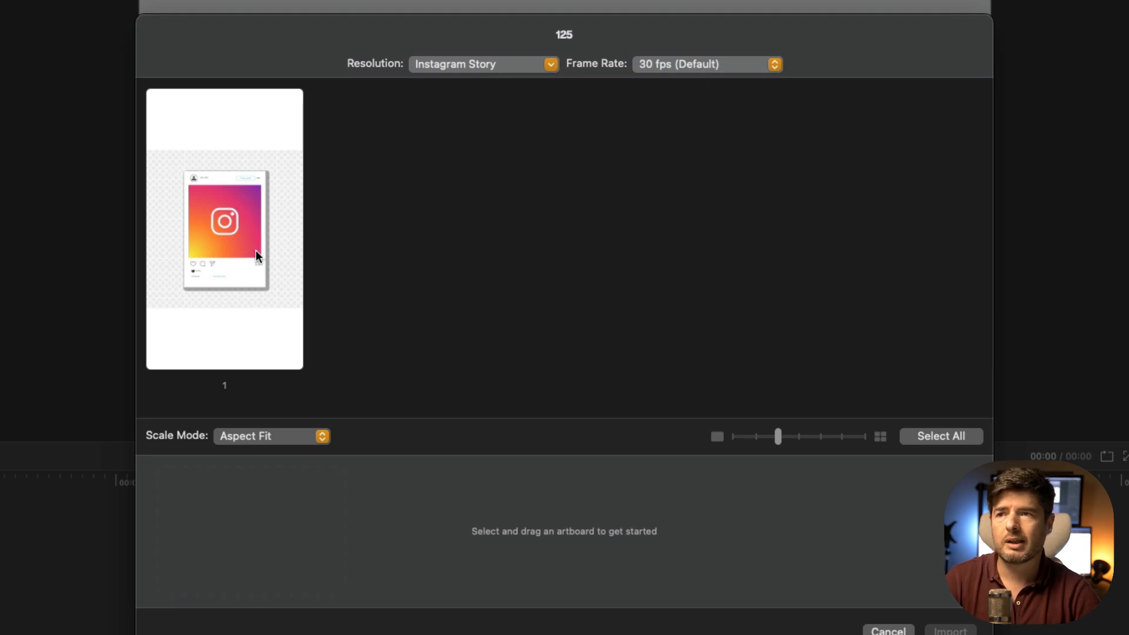
# Add the artboard as a new scene with a duration of 10 s and import it
pyautogui.moveTo(227, 220); pyautogui.dragTo(347, 521)
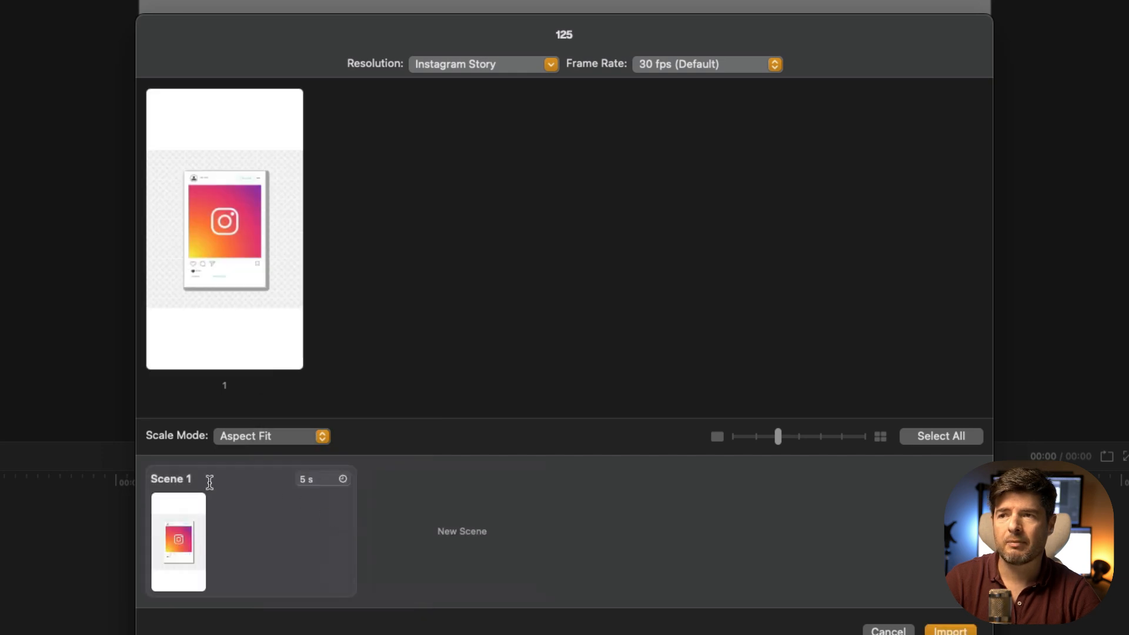
pyautogui.click(334, 479)
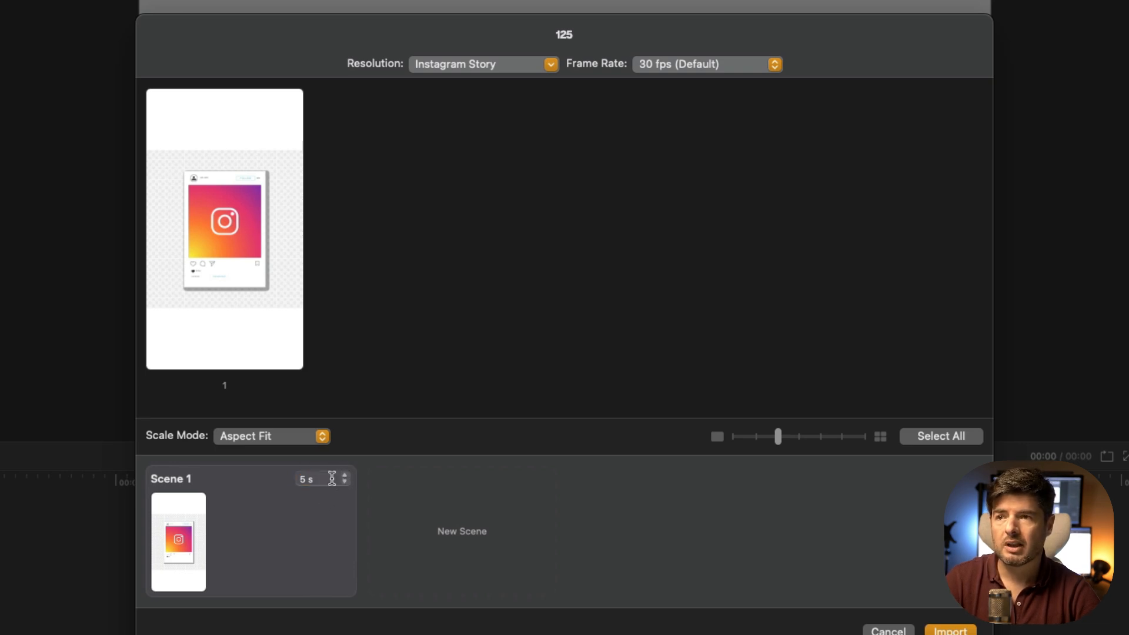
pyautogui.click(333, 479)
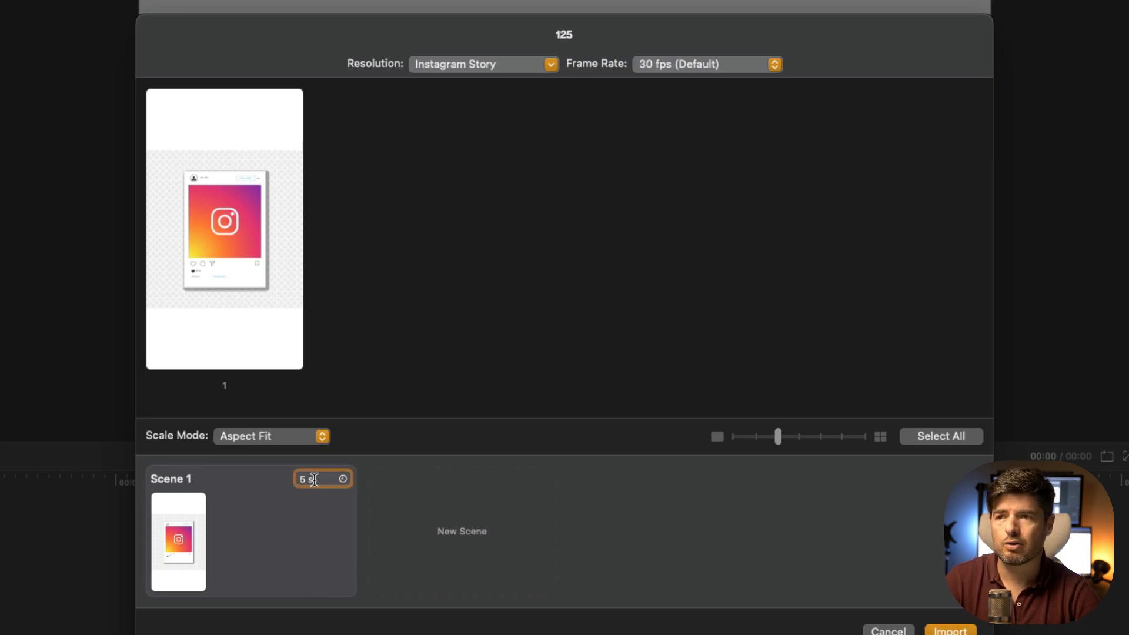
pyautogui.click(337, 482)
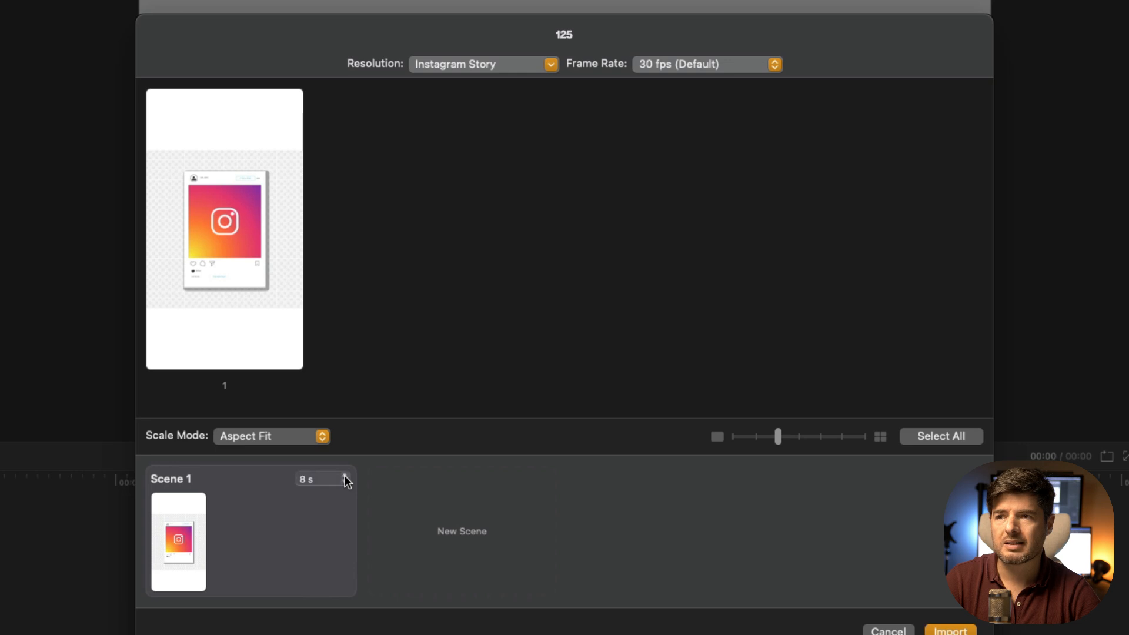
pyautogui.click(346, 477)
pyautogui.click(346, 477)
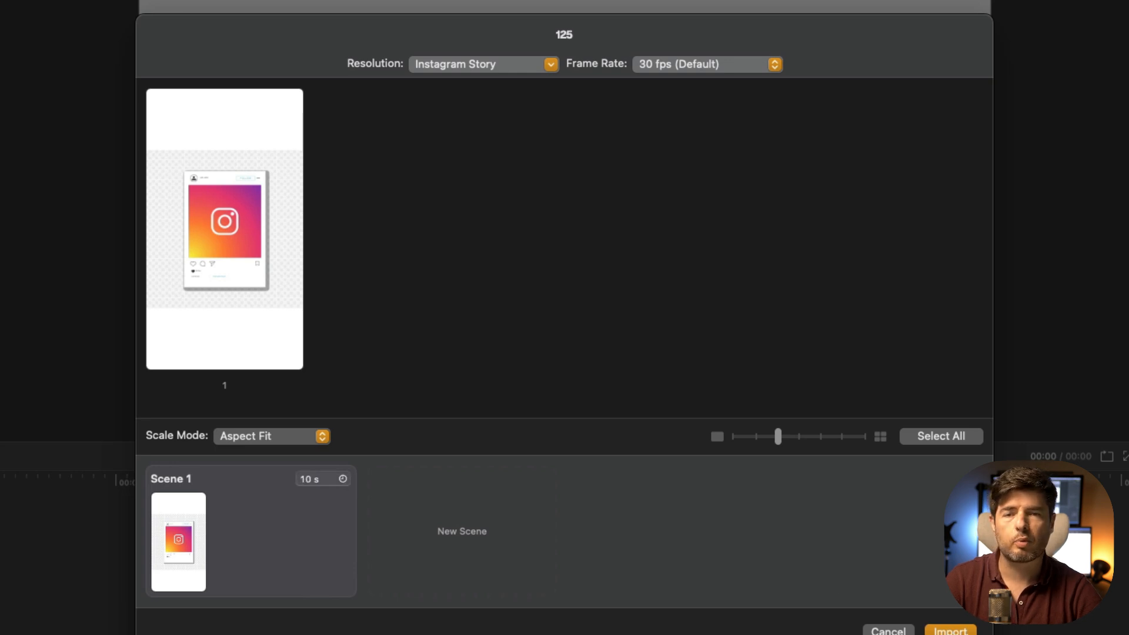
pyautogui.click(950, 631)
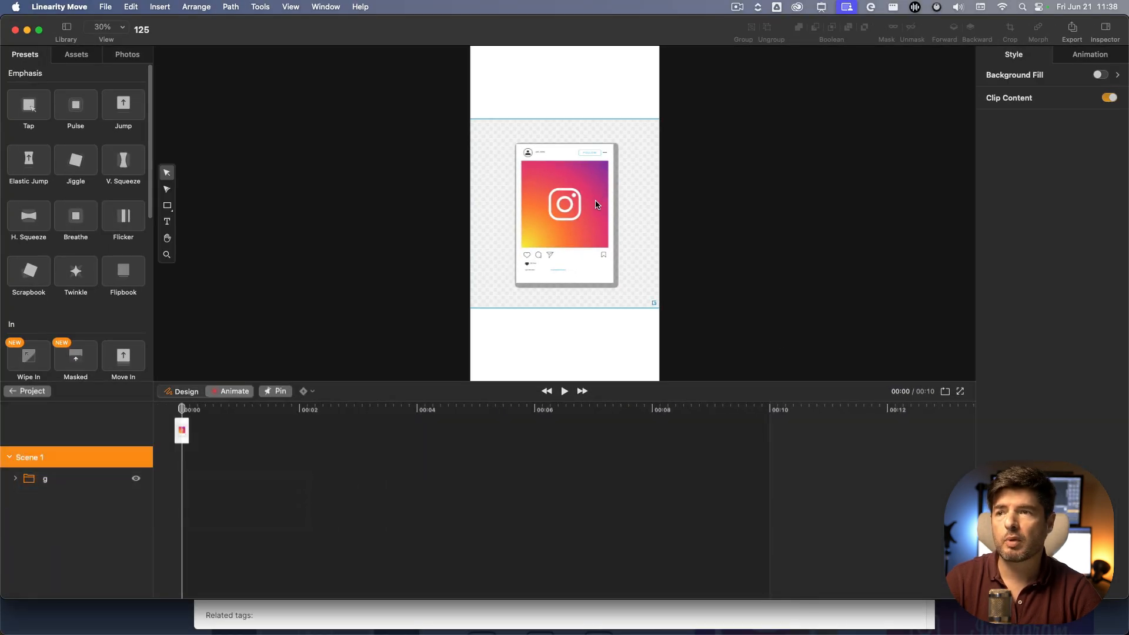
# Expand the imported artwork's group g in Scene 1 and select its Elements and path subgroups in turn
pyautogui.click(603, 241)
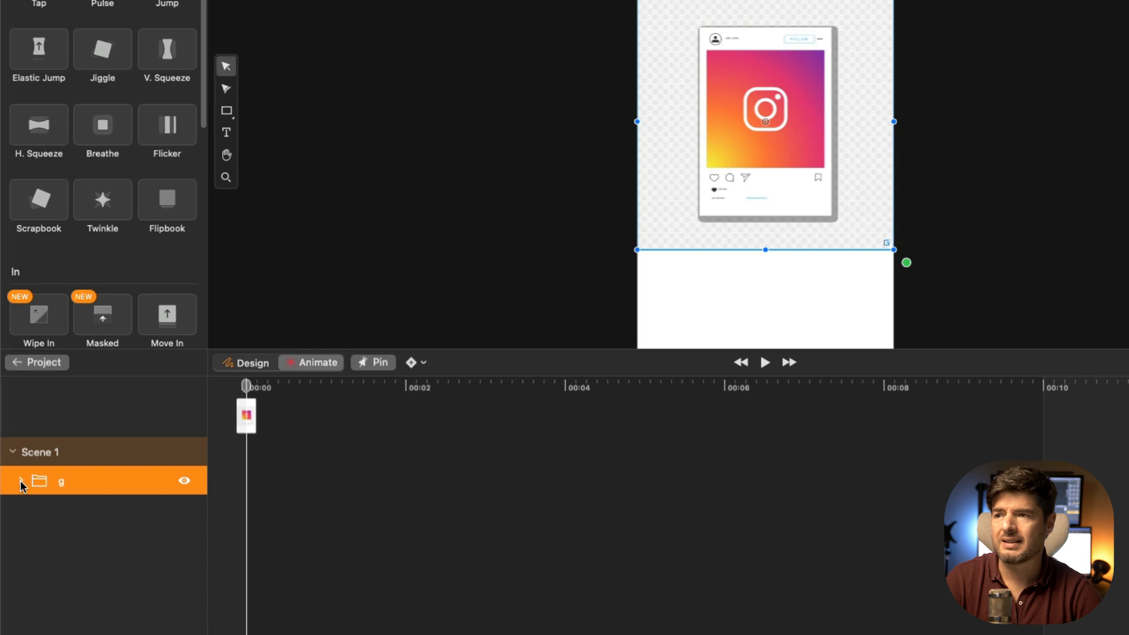
pyautogui.click(15, 479)
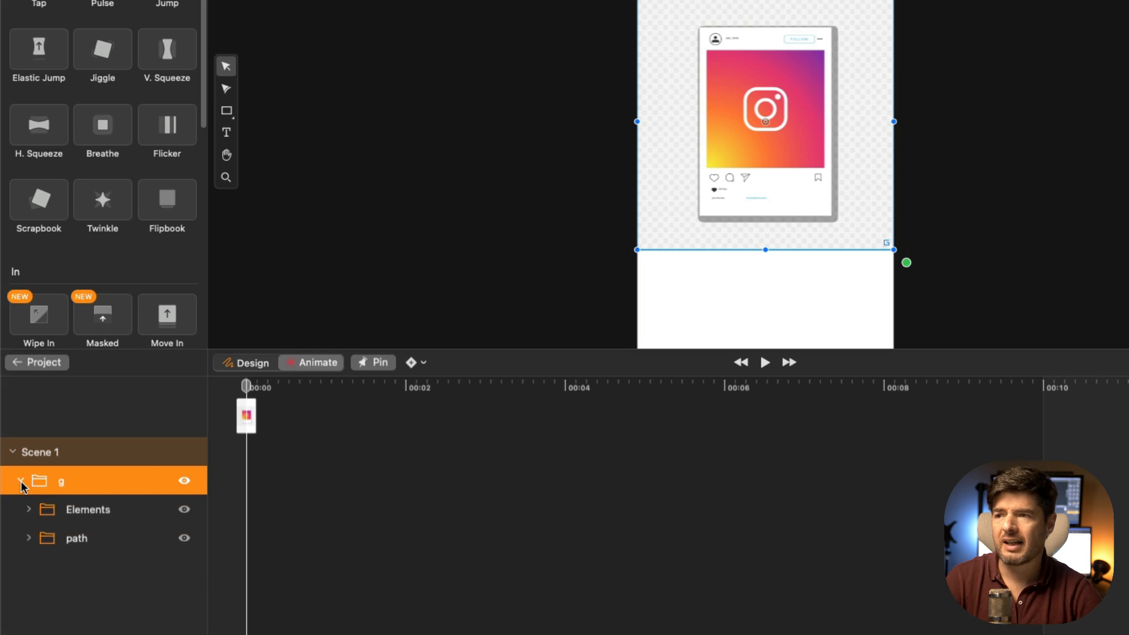
pyautogui.click(85, 519)
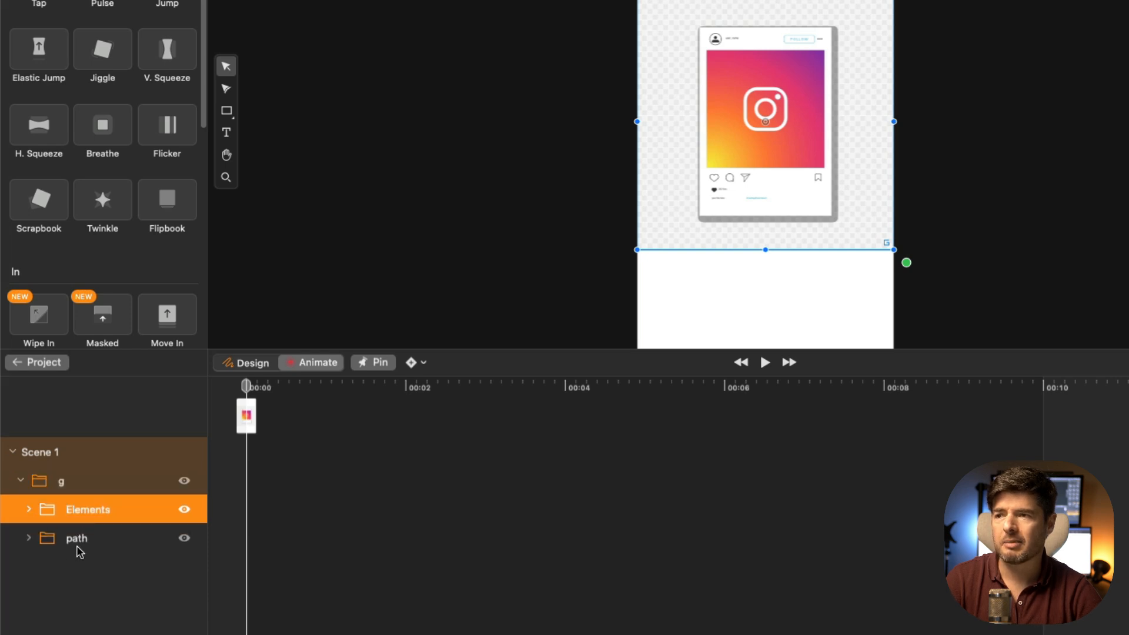
pyautogui.click(78, 546)
# Toggle the visibility of the path group off and on to identify which part of the artwork it holds
pyautogui.click(184, 539)
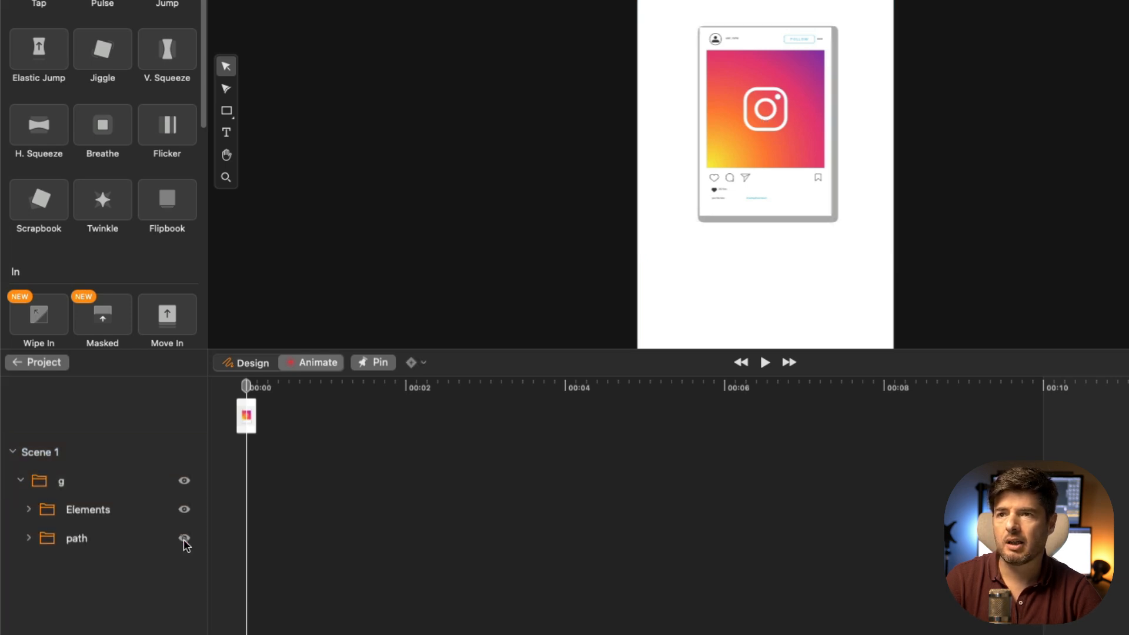
pyautogui.click(185, 539)
pyautogui.click(185, 538)
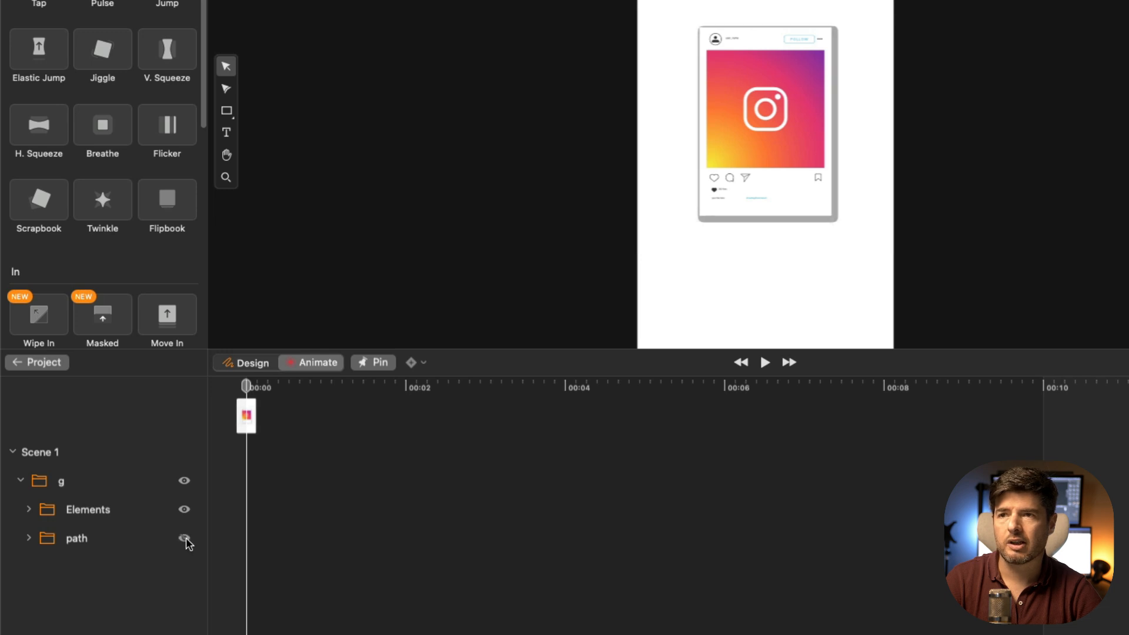
pyautogui.click(185, 538)
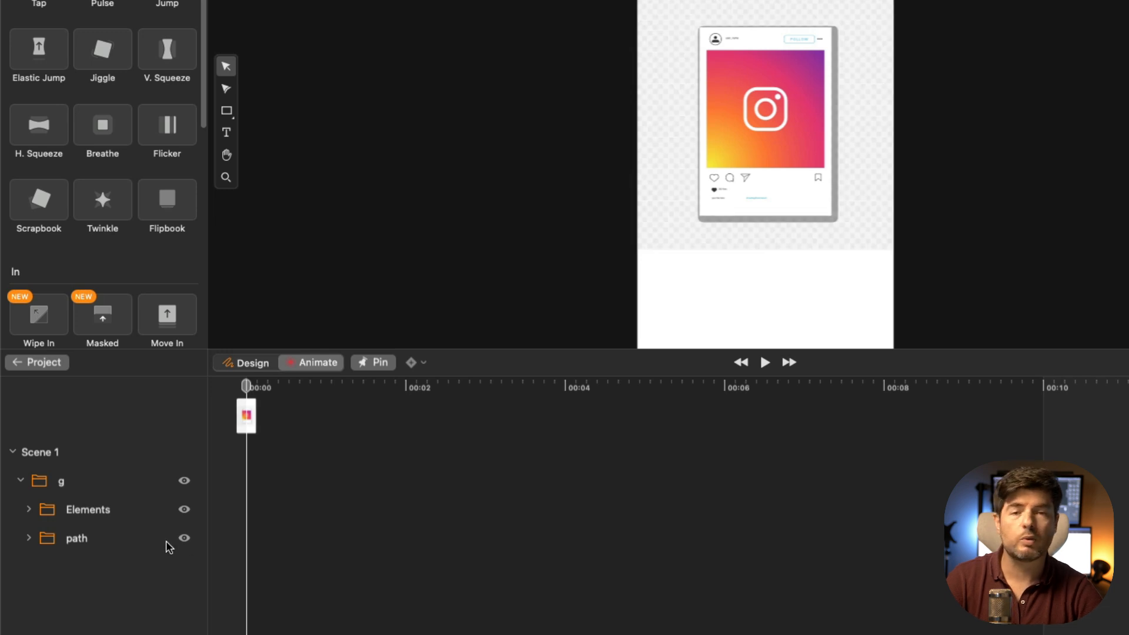
# Delete the path group containing the checkered background from group g
pyautogui.click(103, 539)
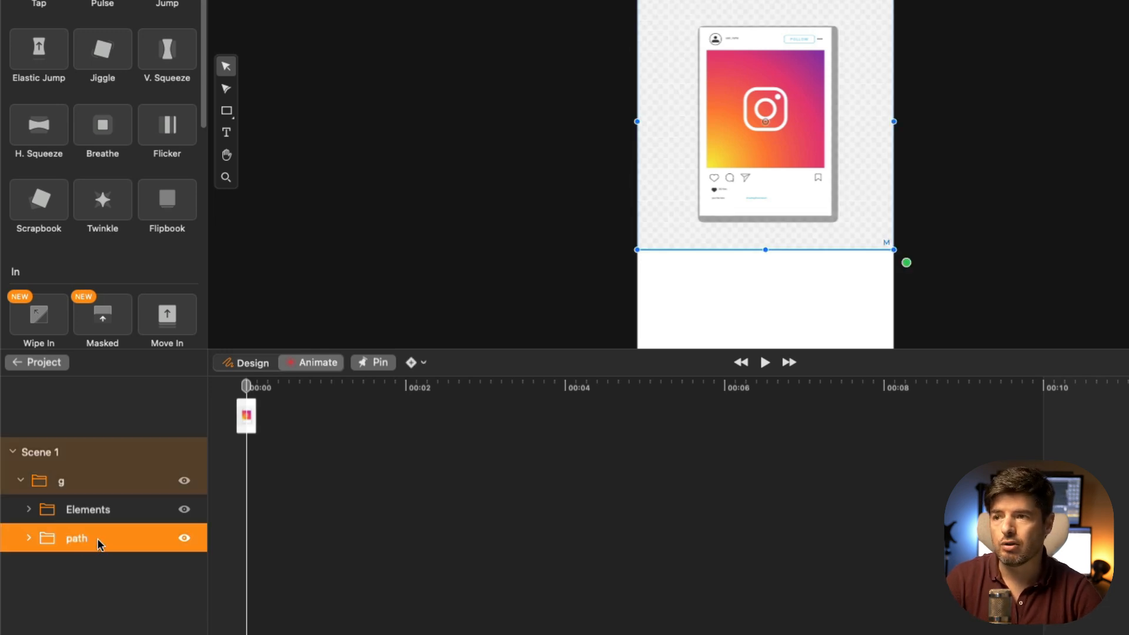
pyautogui.click(184, 538)
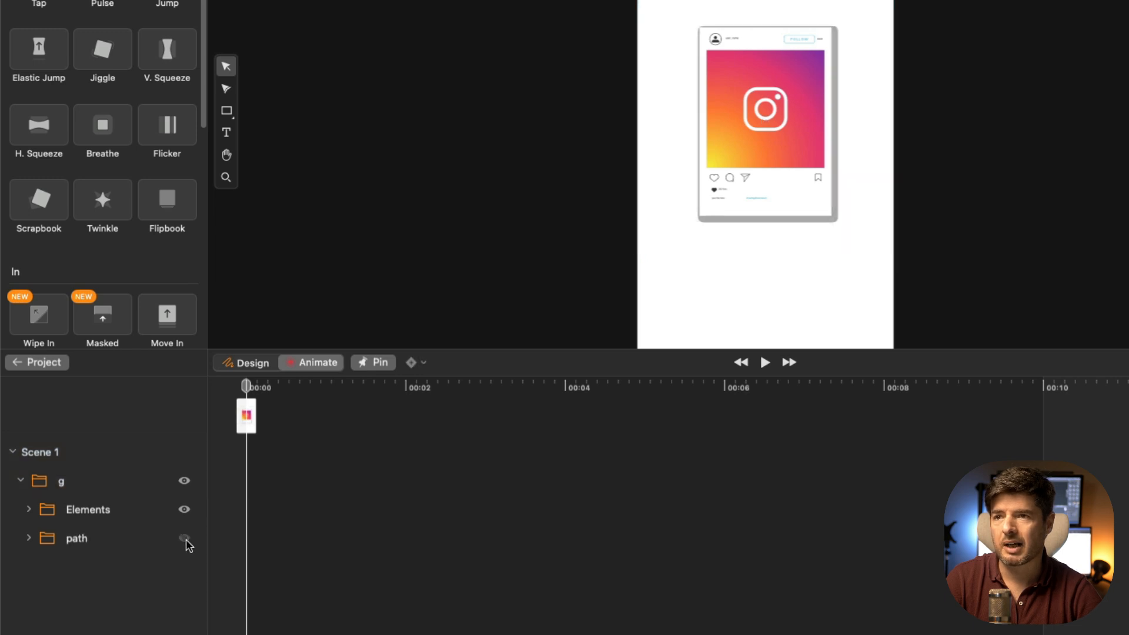
pyautogui.click(184, 539)
pyautogui.click(107, 542)
pyautogui.press('BackSpace')
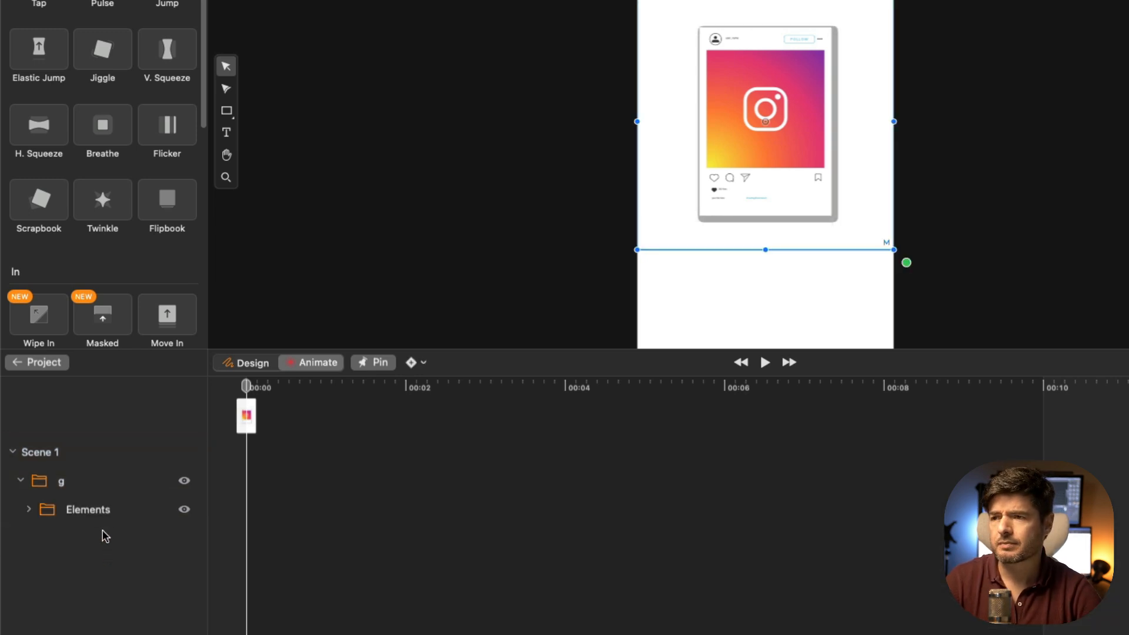
# Select the Elements group and examine the post frame and its grey outer edge up close
pyautogui.click(101, 515)
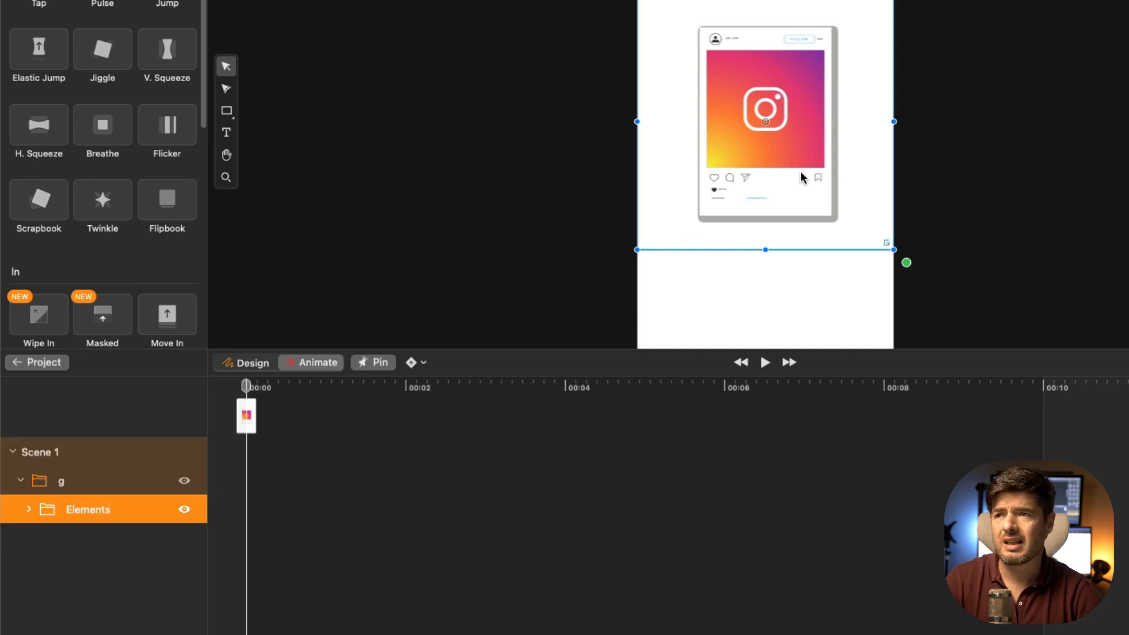
pyautogui.click(228, 179)
pyautogui.click(822, 145)
pyautogui.keyDown('alt'); pyautogui.click(822, 144); pyautogui.keyUp('alt')
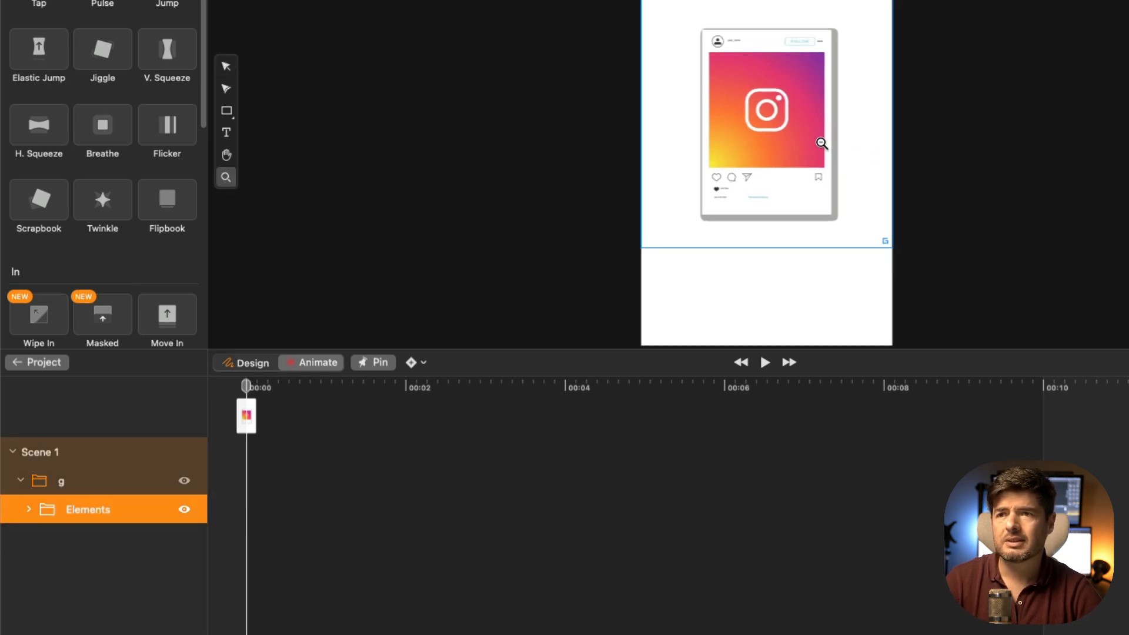
pyautogui.keyDown('alt'); pyautogui.click(824, 144); pyautogui.keyUp('alt')
pyautogui.click(847, 136)
pyautogui.keyDown('alt'); pyautogui.click(857, 118); pyautogui.keyUp('alt')
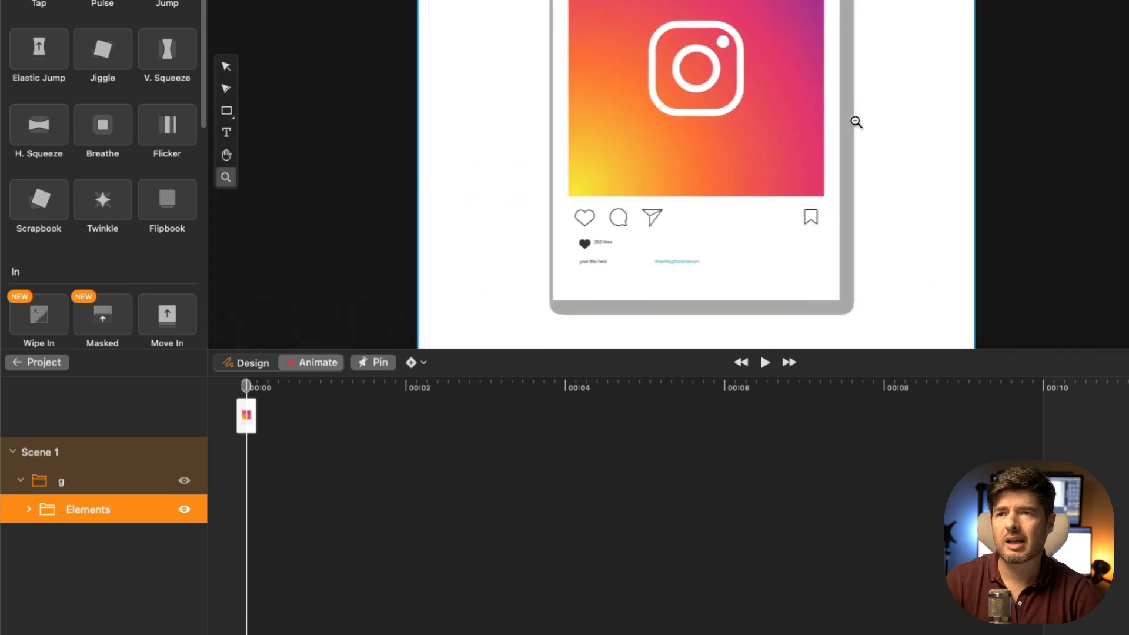
pyautogui.keyDown('alt'); pyautogui.click(857, 122); pyautogui.keyUp('alt')
pyautogui.click(856, 122)
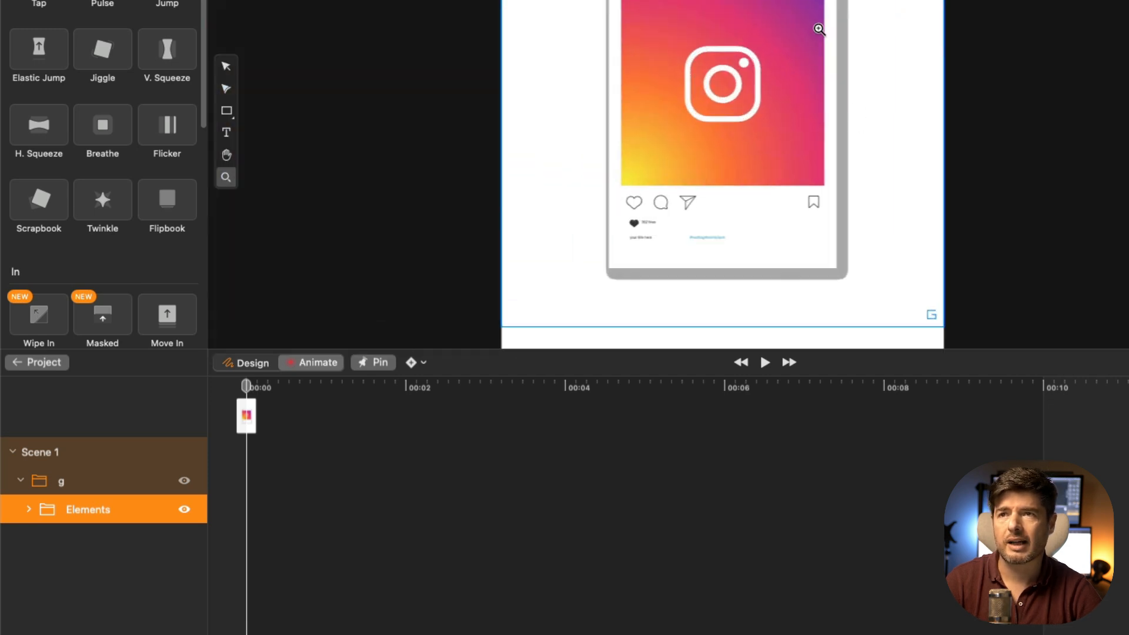
pyautogui.click(226, 67)
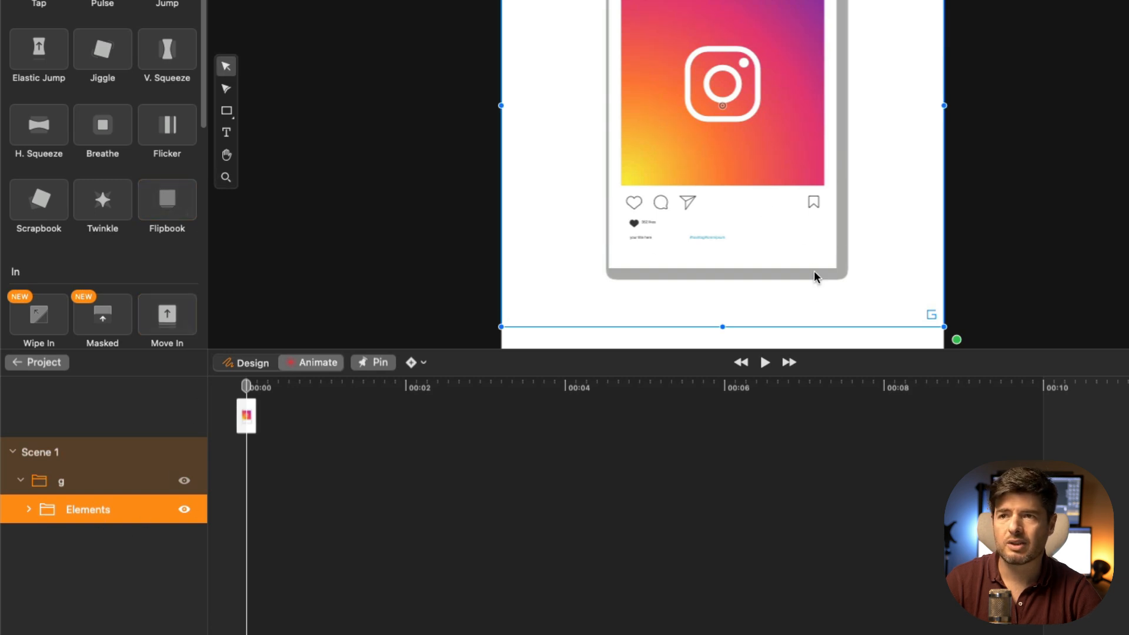
# Expand the Elements group and delete the path group directly below the white card path, which holds the grey shadow
pyautogui.click(28, 509)
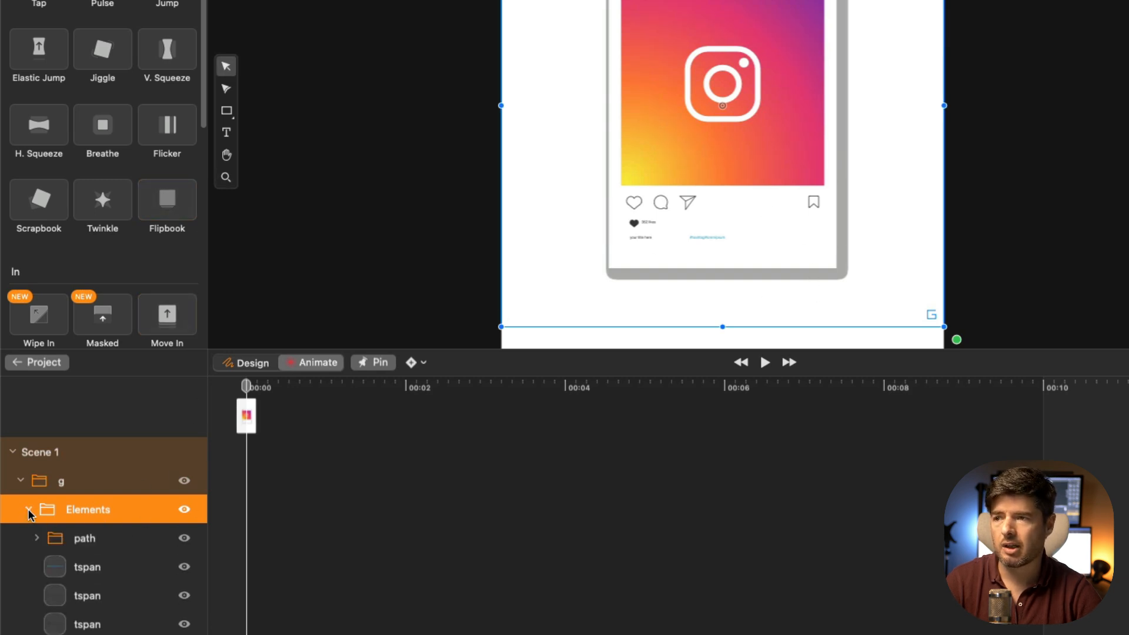
pyautogui.scroll(-4, 130, 477)
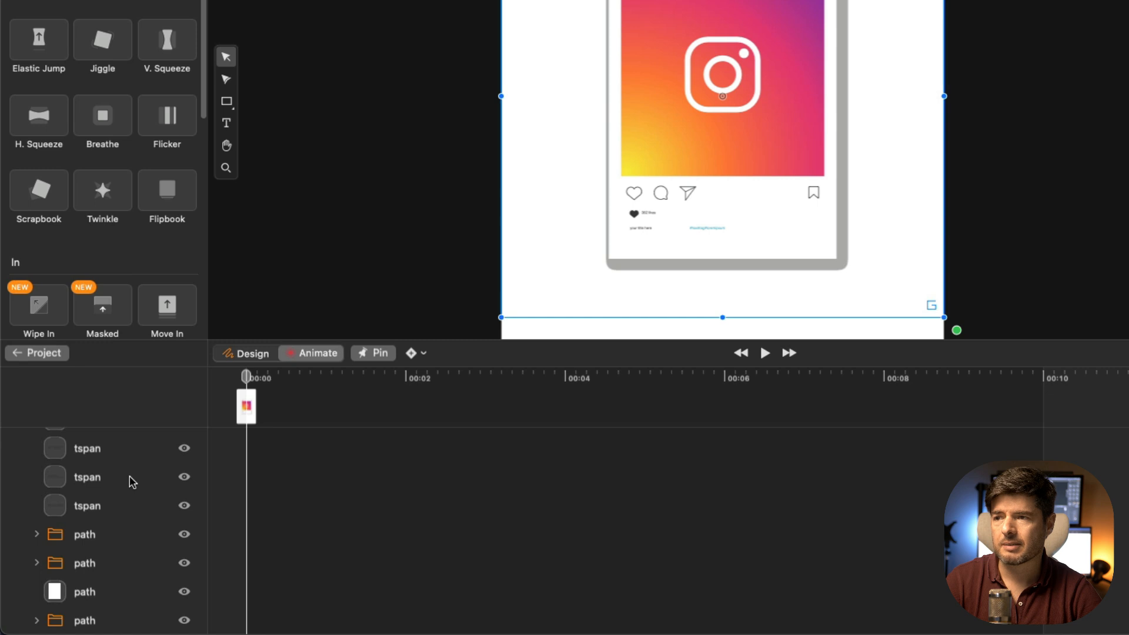
pyautogui.click(86, 592)
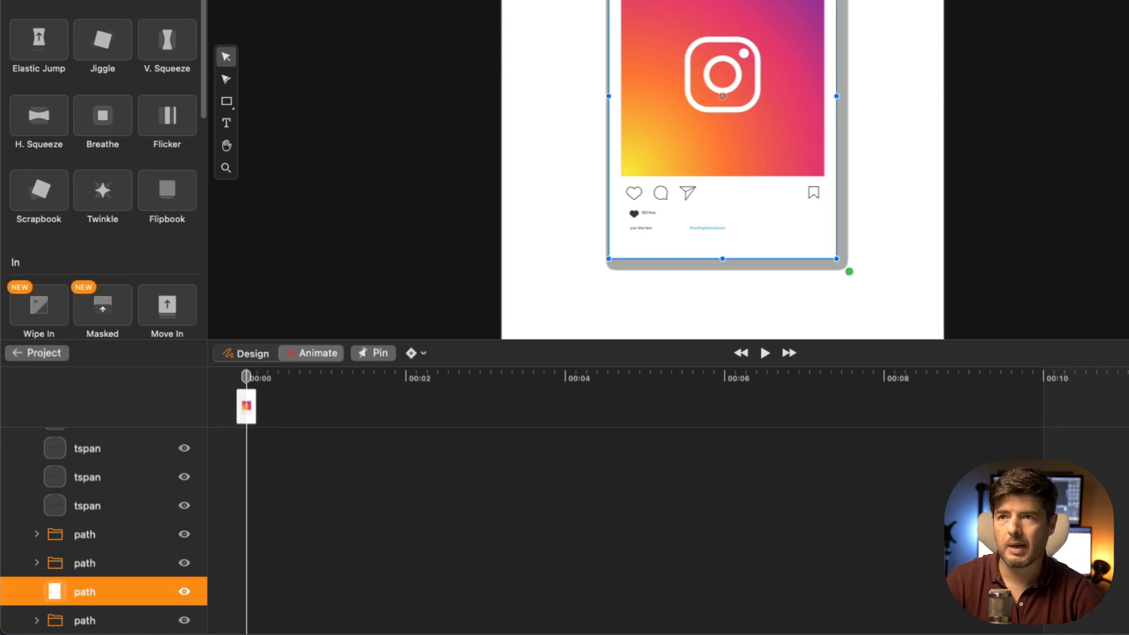
pyautogui.click(101, 623)
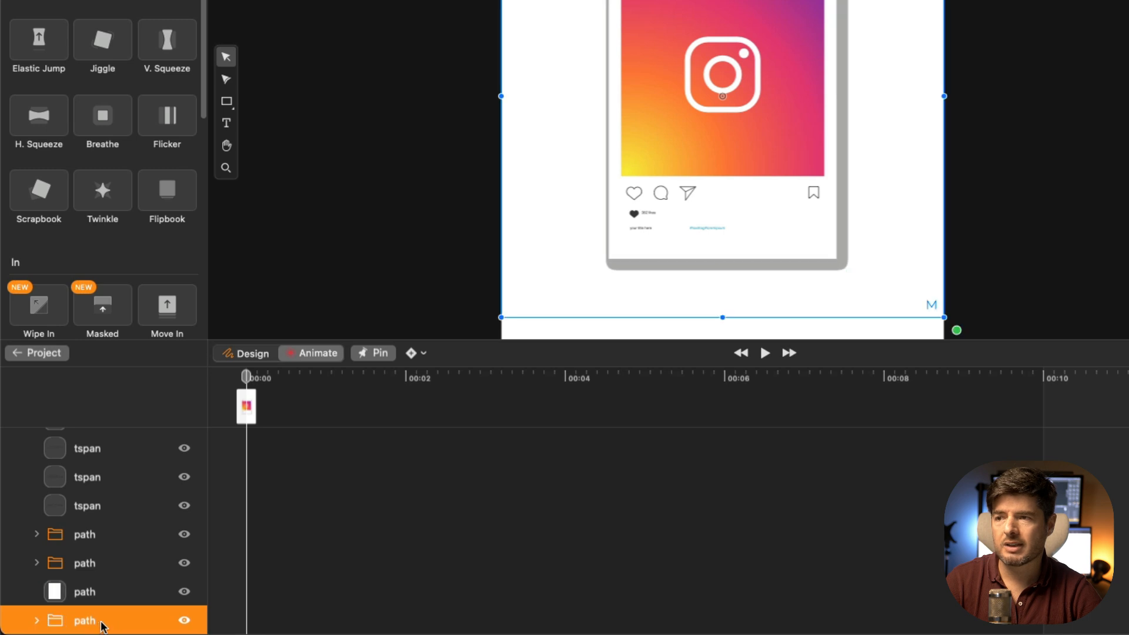
pyautogui.click(184, 621)
pyautogui.click(184, 621)
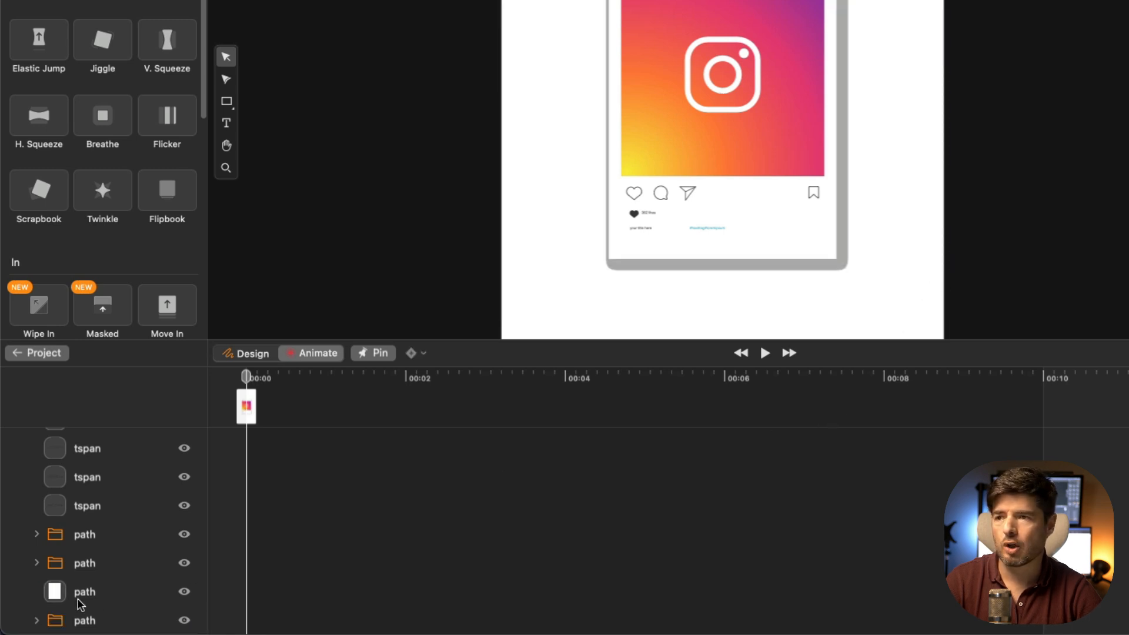
pyautogui.click(128, 621)
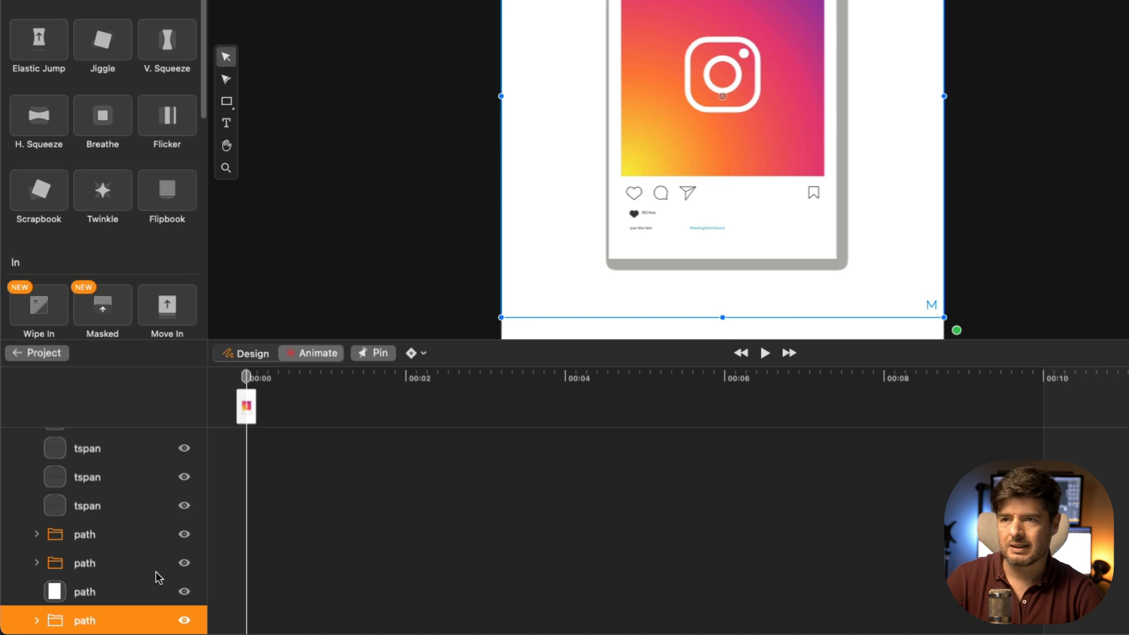
pyautogui.press('BackSpace')
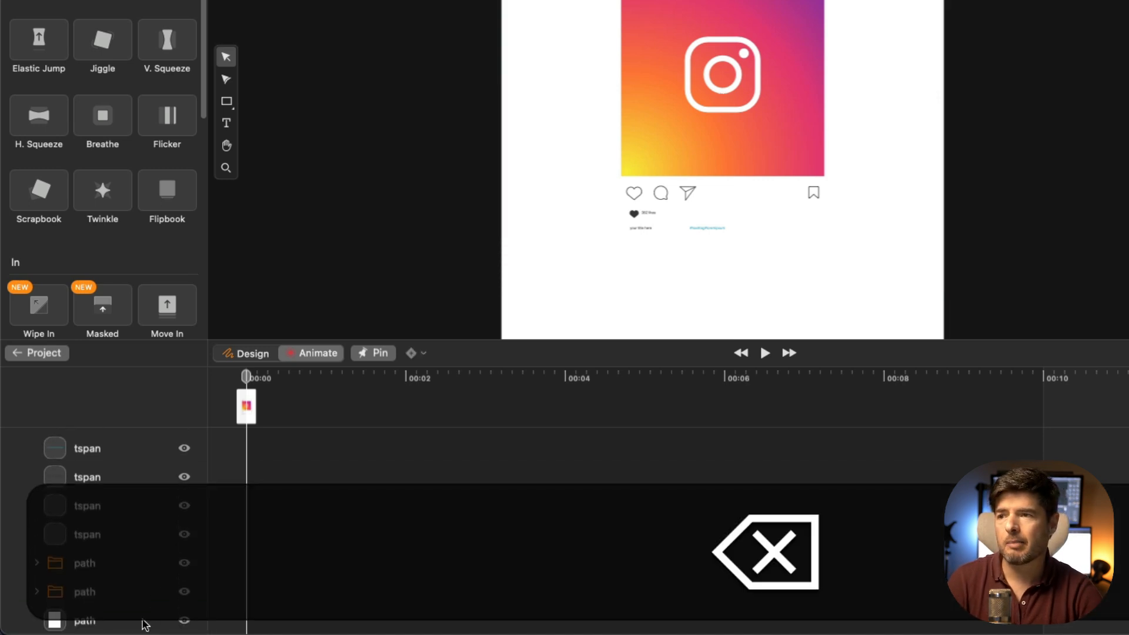
# Select the white card path, enable its shadow and switch to Design mode
pyautogui.click(124, 622)
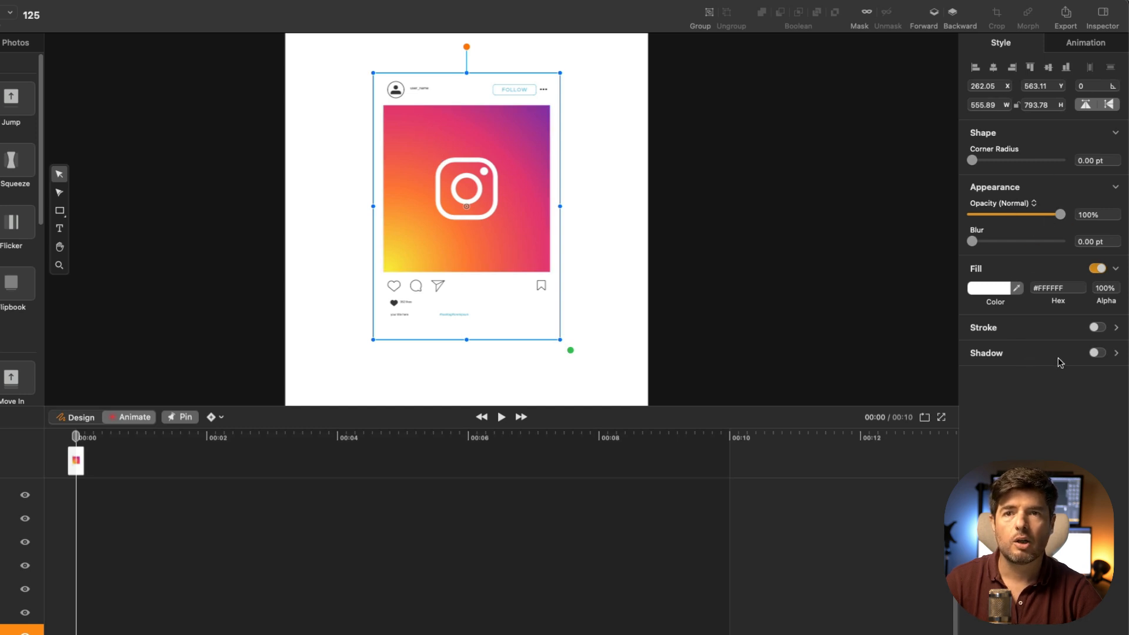
pyautogui.click(1011, 355)
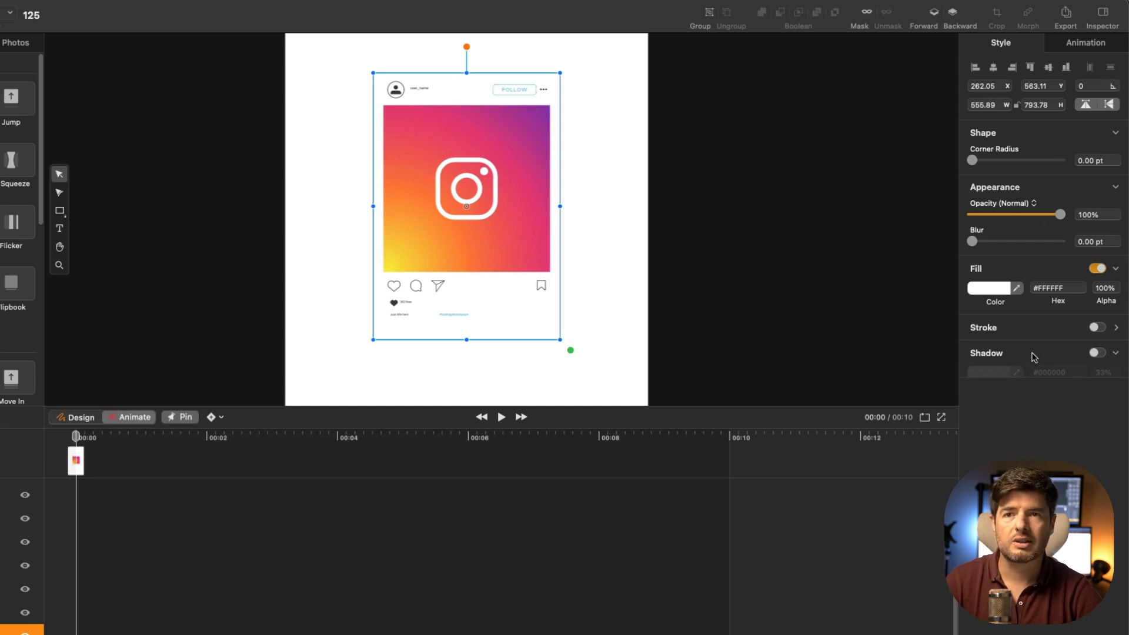
pyautogui.click(1097, 354)
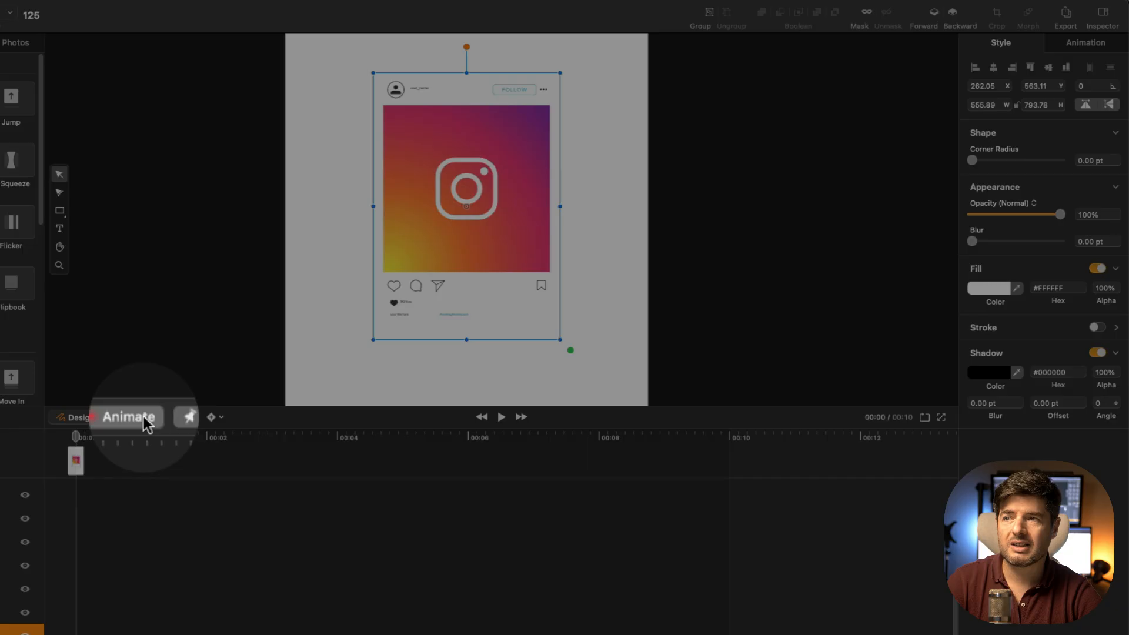
pyautogui.click(77, 417)
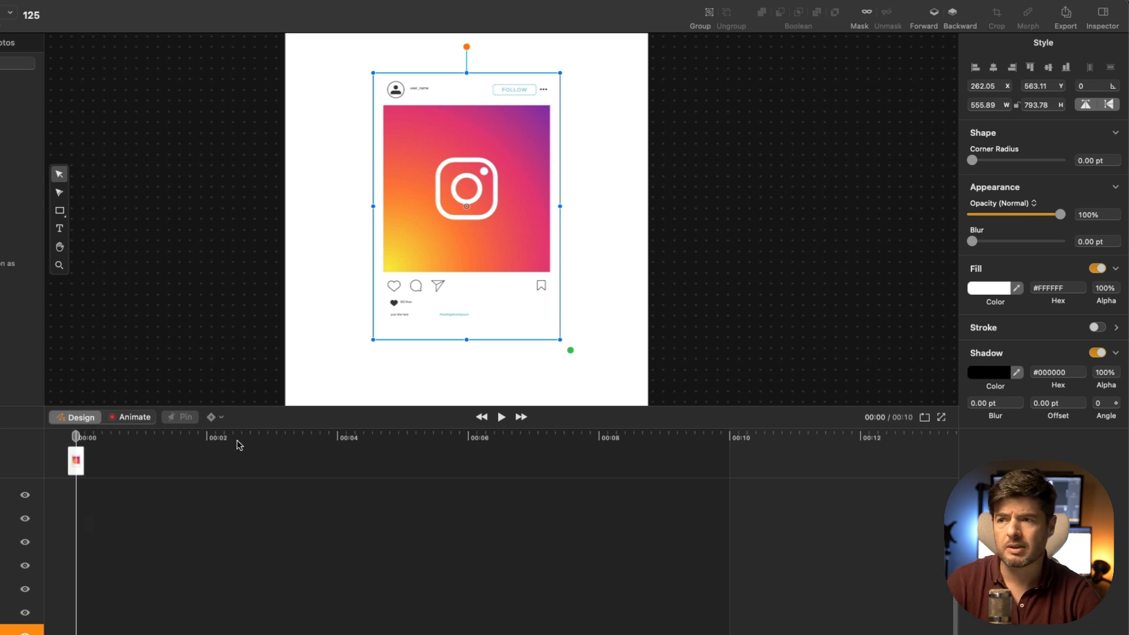
# Set the white card's shadow to an offset of 15 pt, a blur of 22 pt and an angle of 38°
pyautogui.click(1083, 401)
pyautogui.click(1083, 401)
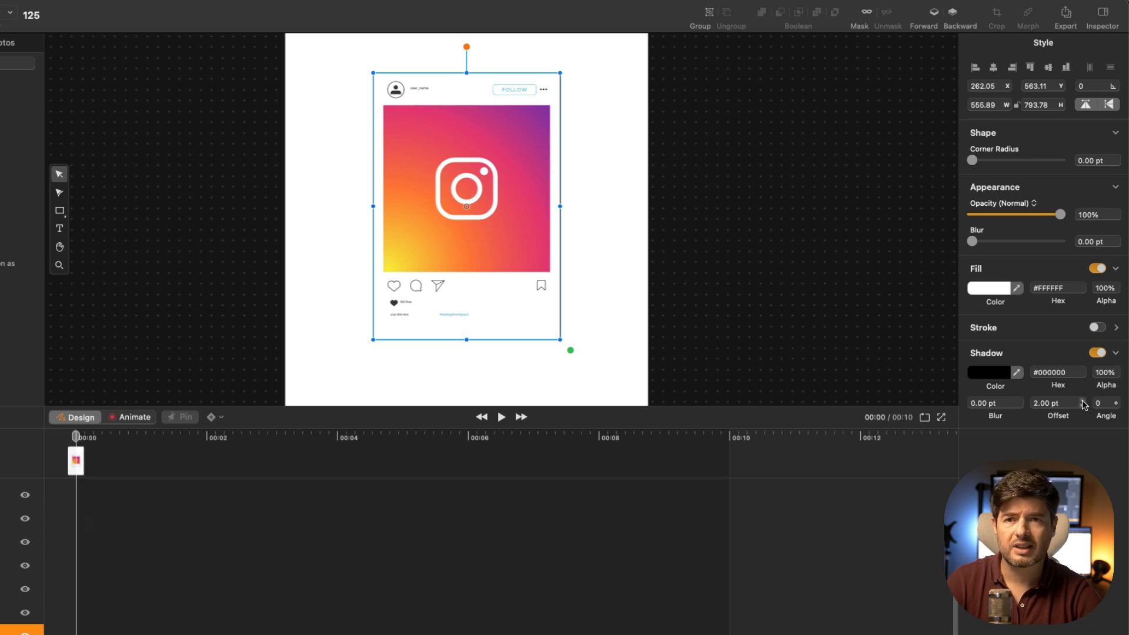
pyautogui.click(1083, 402)
pyautogui.click(1083, 401)
pyautogui.click(1083, 401)
pyautogui.click(1083, 401)
pyautogui.click(1083, 401)
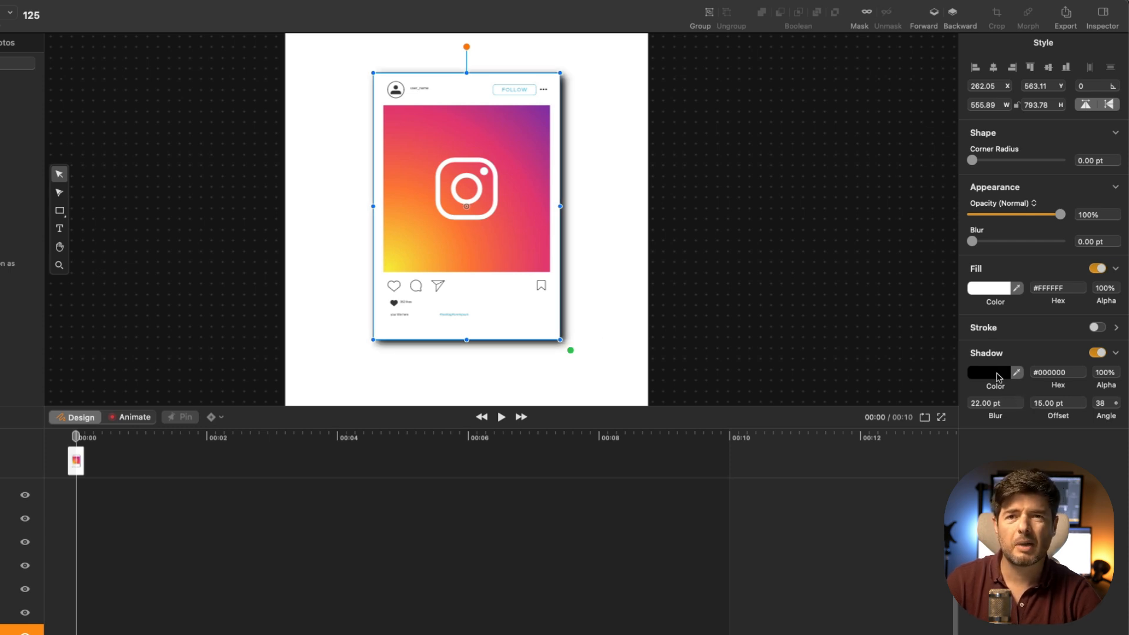
# Lower the alpha of the card's black shadow to 50%
pyautogui.click(1115, 376)
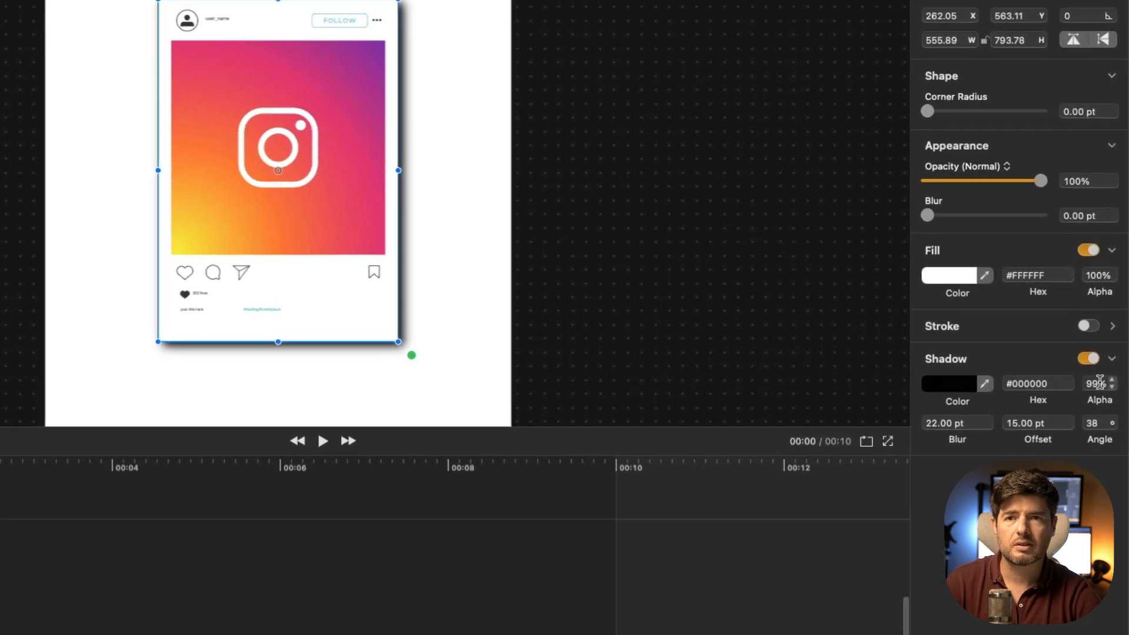
pyautogui.click(1114, 388)
pyautogui.click(1113, 389)
pyautogui.click(1115, 390)
pyautogui.click(1114, 390)
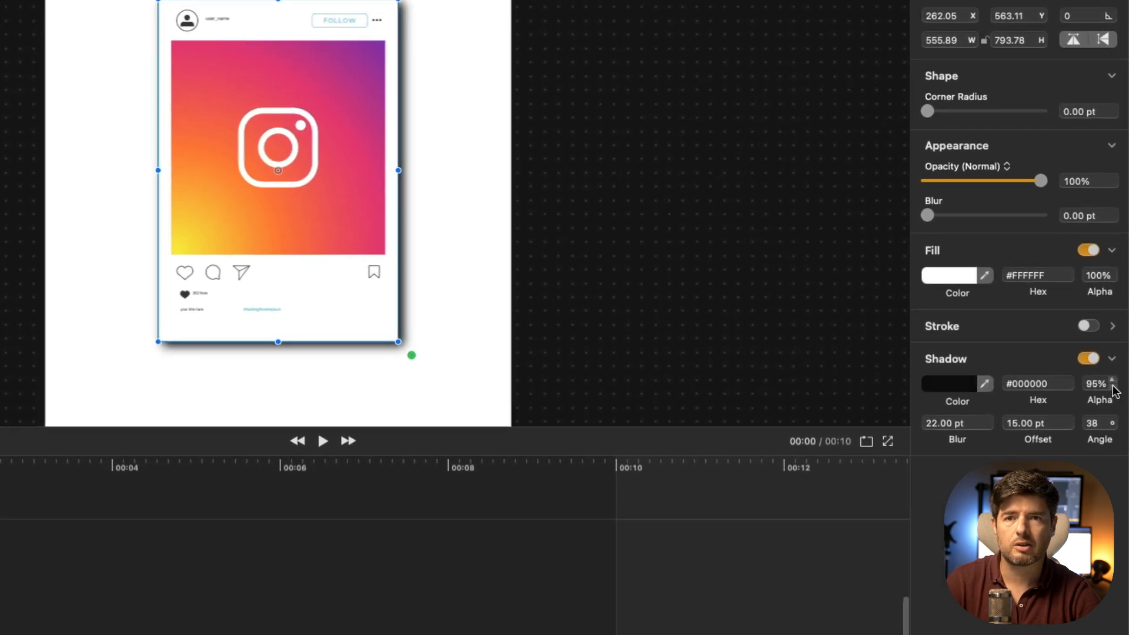
pyautogui.click(1115, 389)
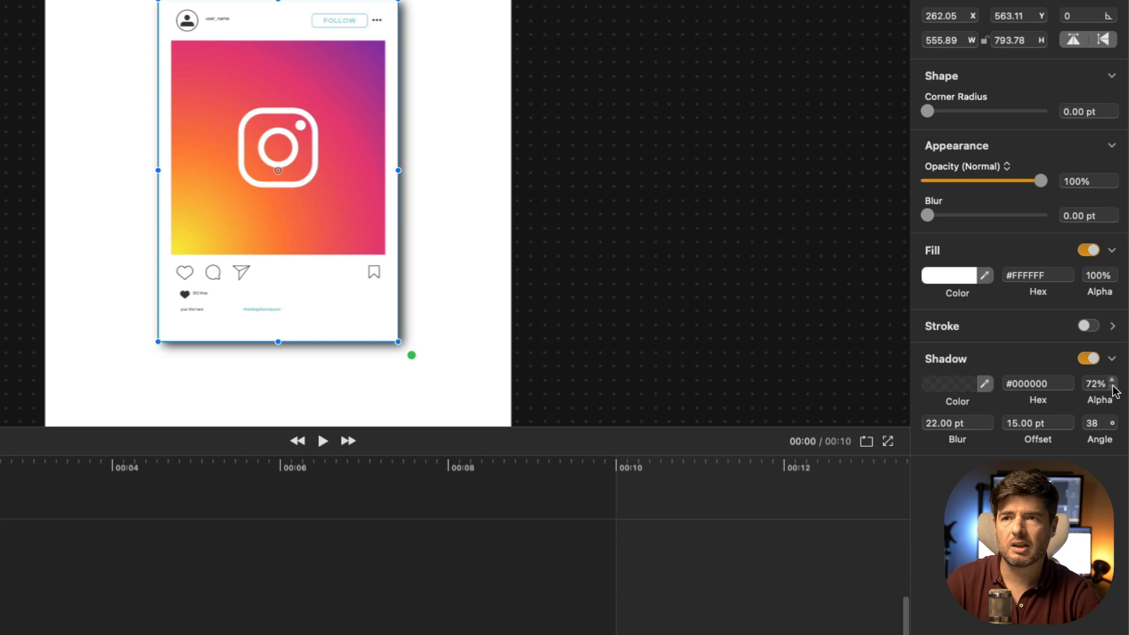
pyautogui.click(1113, 389)
pyautogui.click(1114, 389)
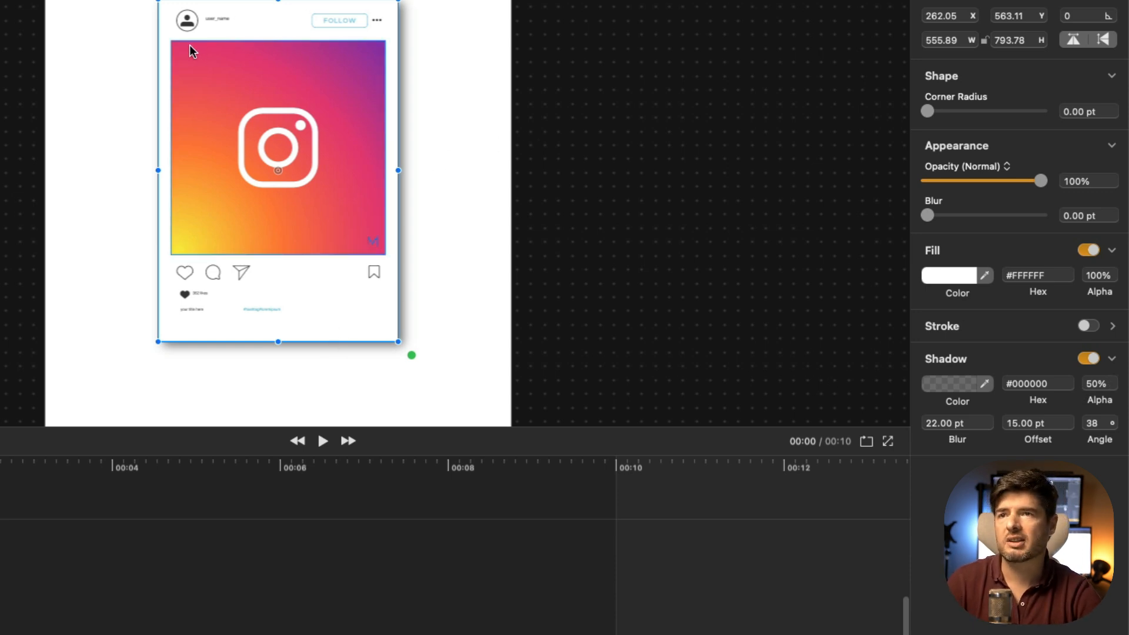
# Deselect the card and examine its softened shadow and its size relative to the whole story artboard
pyautogui.click(569, 278)
pyautogui.scroll(-1, 358, 228)
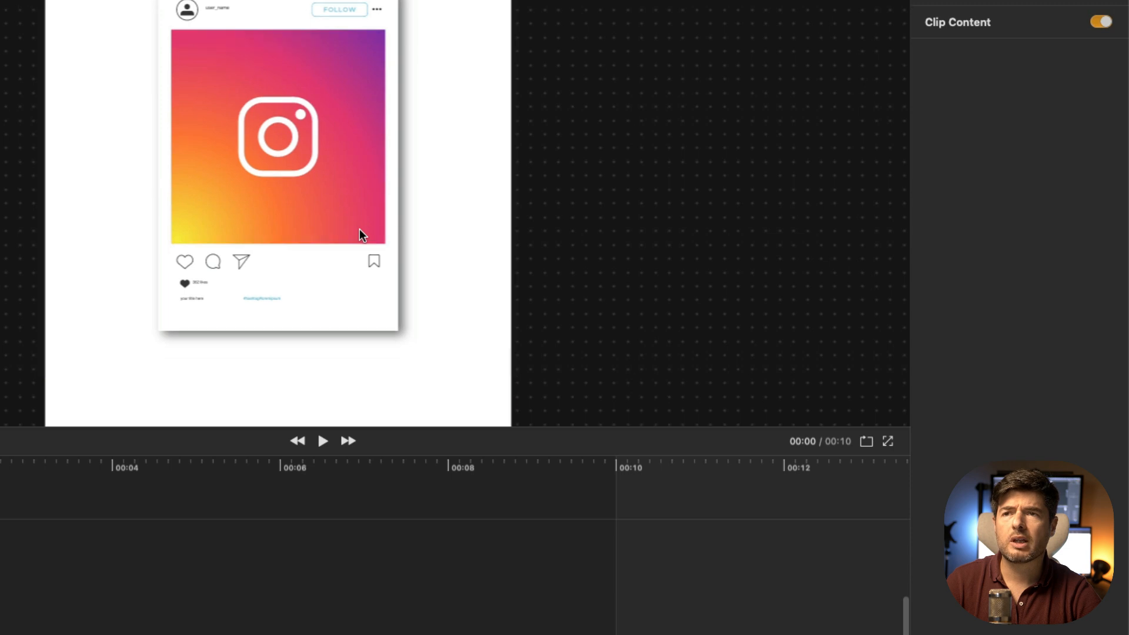
pyautogui.scroll(2, 359, 229)
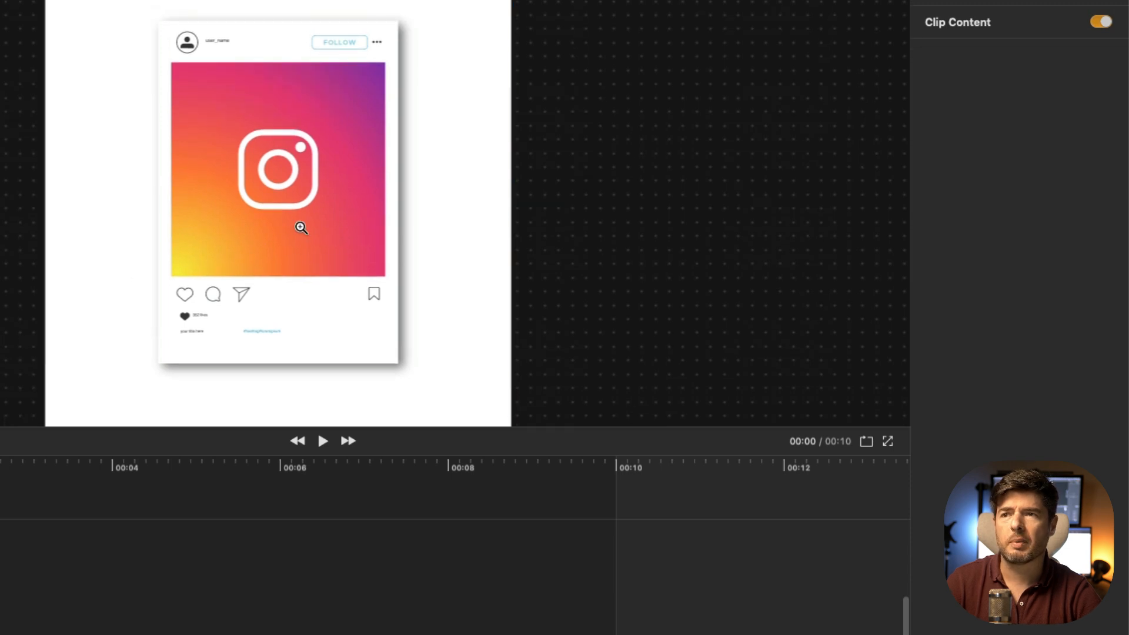
pyautogui.press('alt+super')
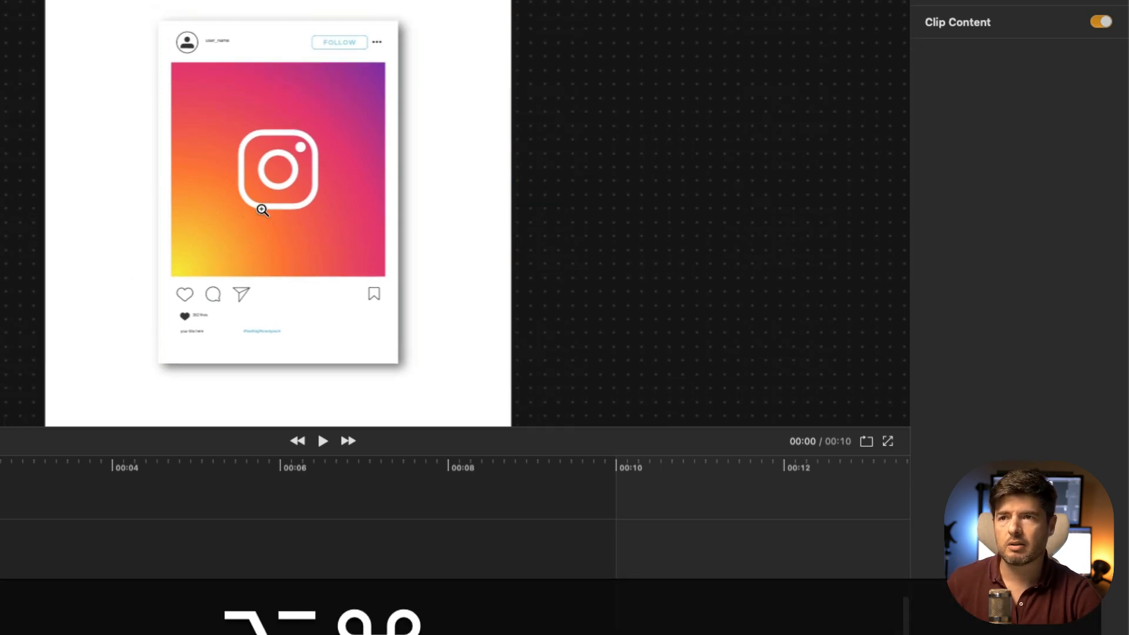
pyautogui.moveTo(263, 210); pyautogui.dragTo(230, 220)
pyautogui.scroll(2, 230, 219)
pyautogui.scroll(-5, 229, 221)
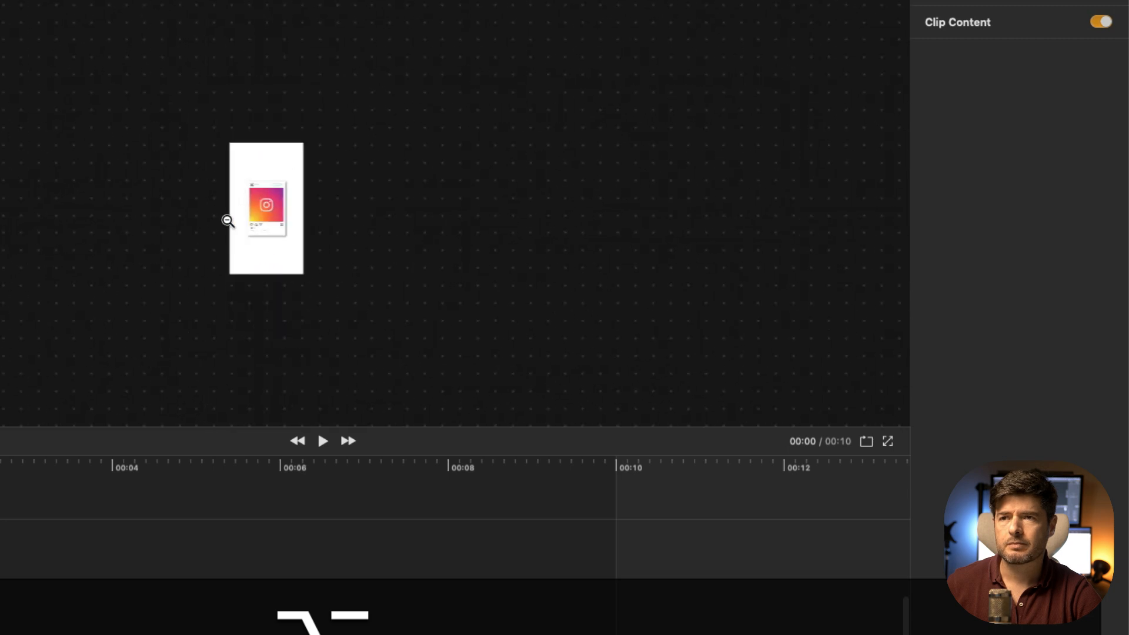
pyautogui.scroll(4, 230, 219)
pyautogui.scroll(-3, 230, 217)
pyautogui.scroll(4, 230, 217)
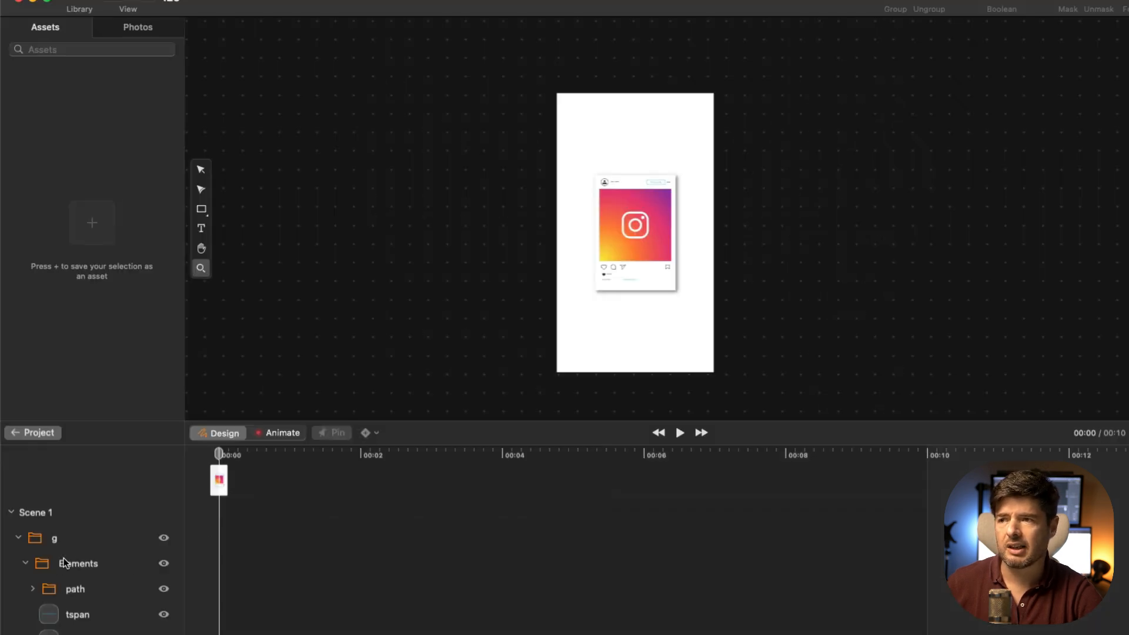
# Scale group g up about its centre to about 1.7 times its size so the card nearly spans the artboard's width
pyautogui.click(61, 540)
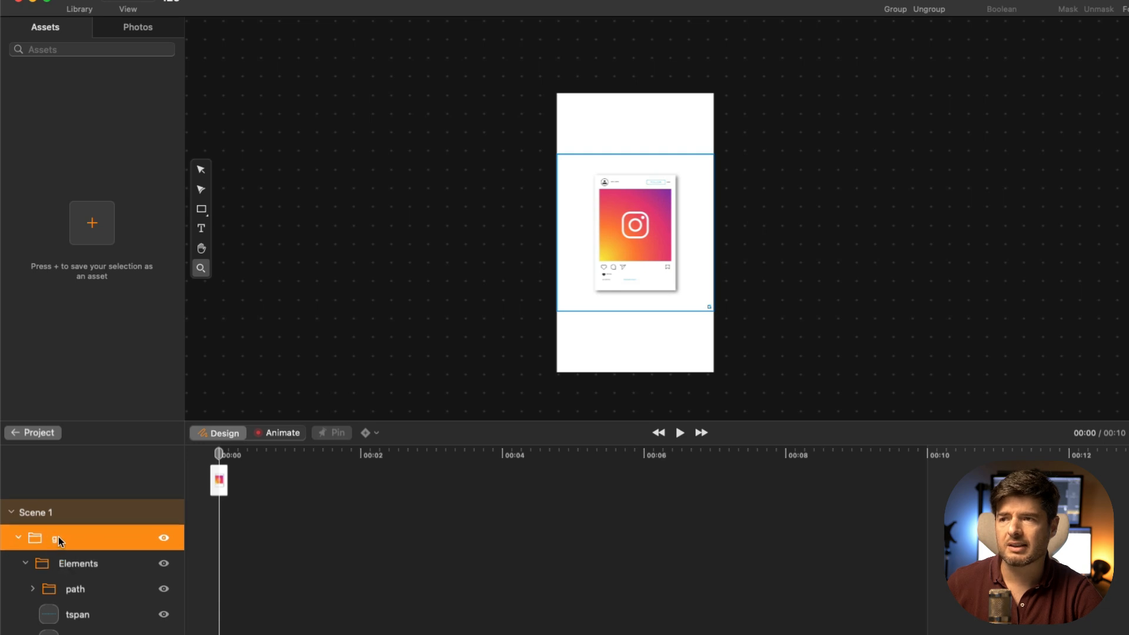
pyautogui.click(200, 169)
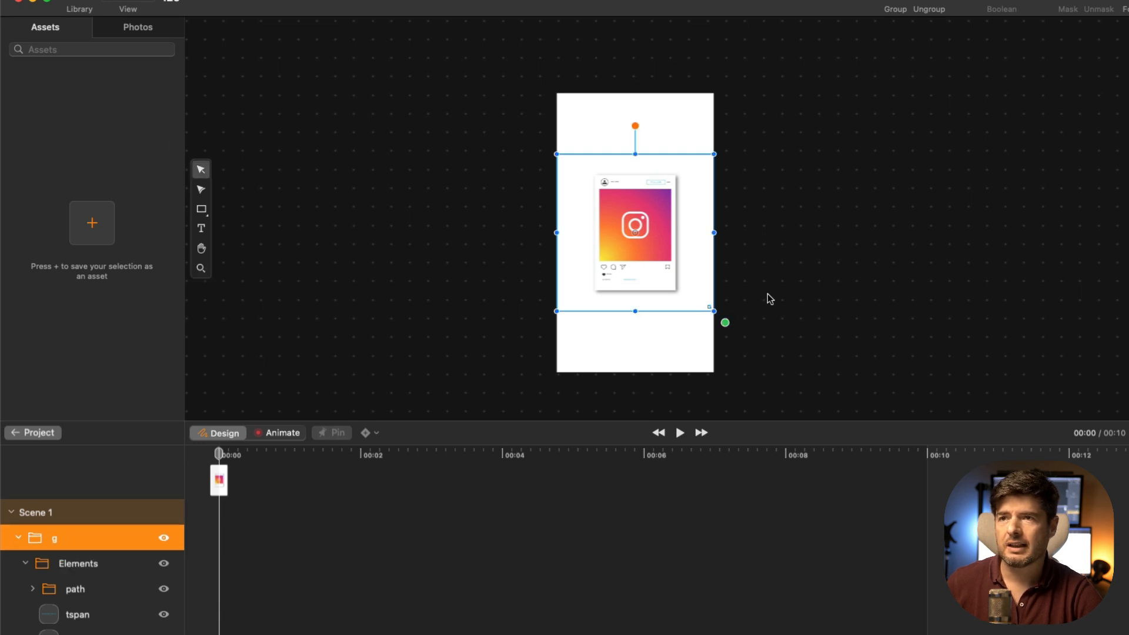
pyautogui.moveTo(726, 323); pyautogui.dragTo(772, 374)
pyautogui.click(722, 58)
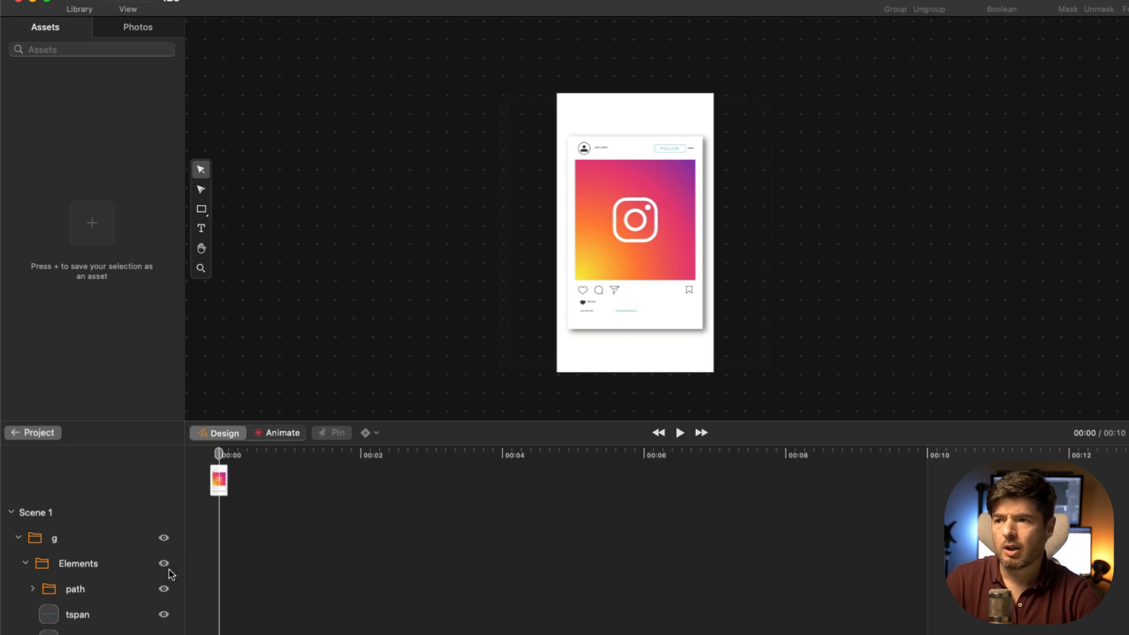
# Examine the layers nested in group g, including the individual shapes inside the first path group under Elements
pyautogui.click(657, 238)
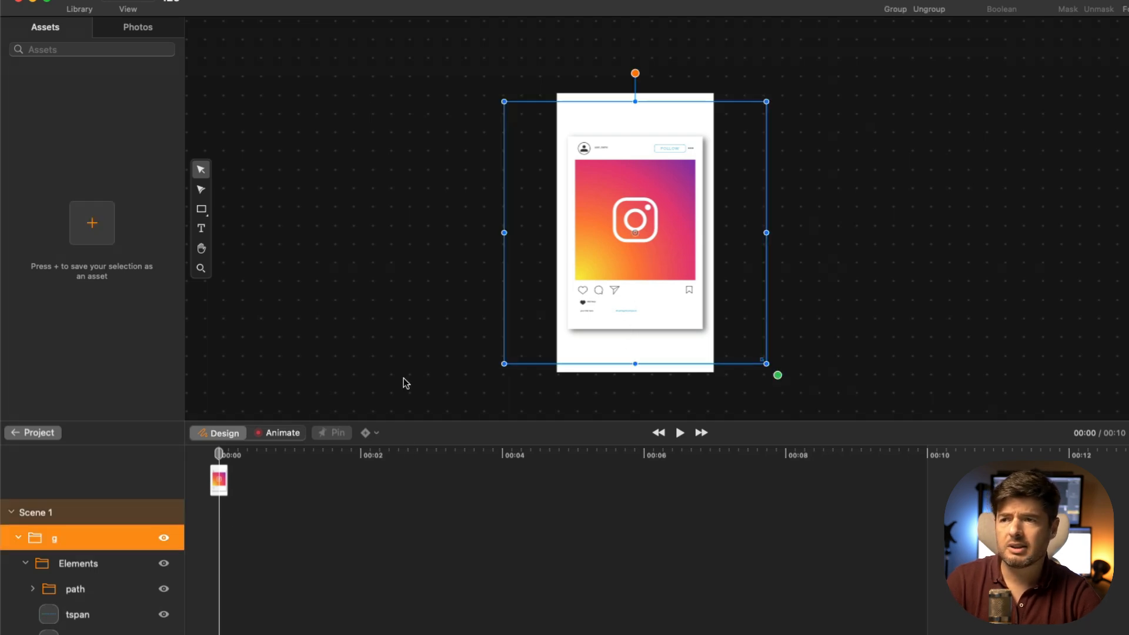
pyautogui.scroll(-3, 100, 598)
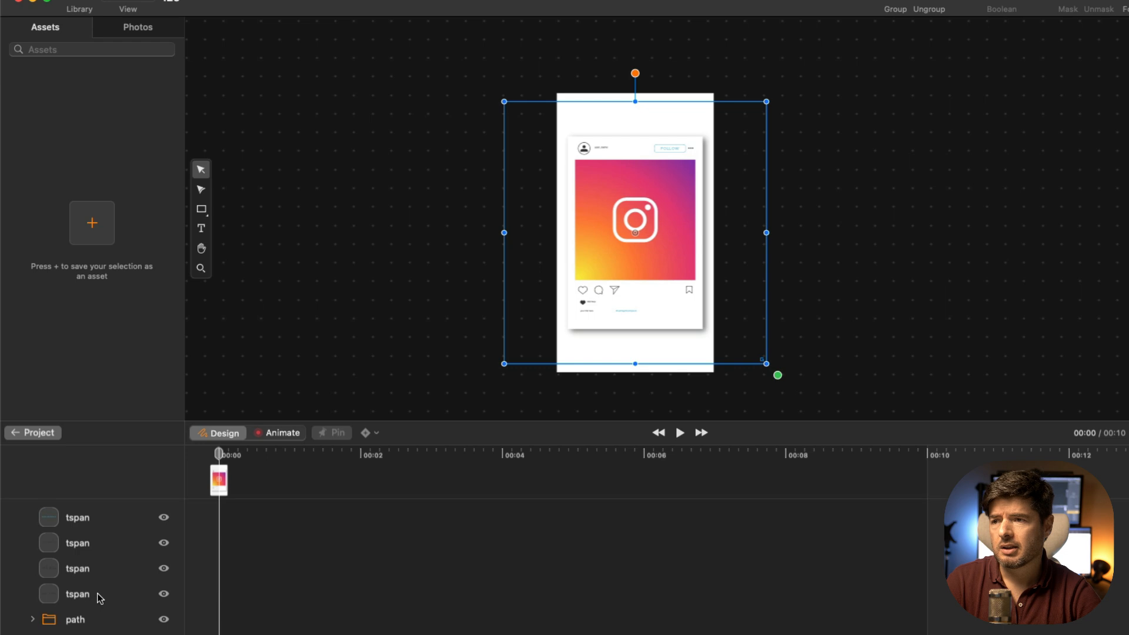
pyautogui.scroll(4, 117, 572)
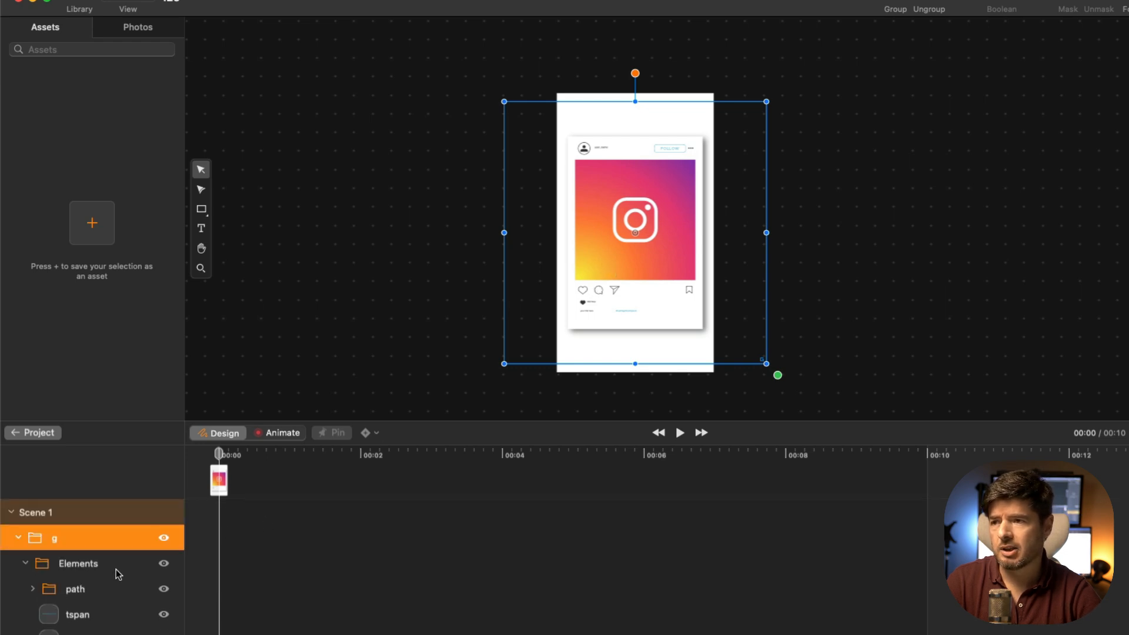
pyautogui.click(32, 591)
pyautogui.scroll(-5, 118, 599)
pyautogui.scroll(5, 118, 595)
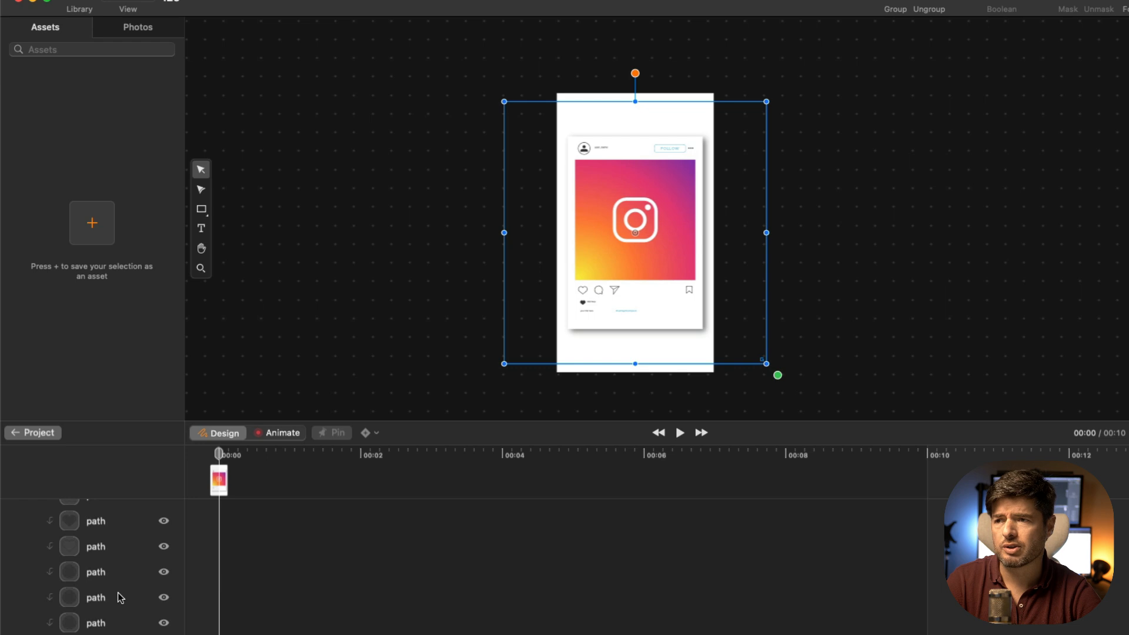
pyautogui.scroll(-3, 117, 592)
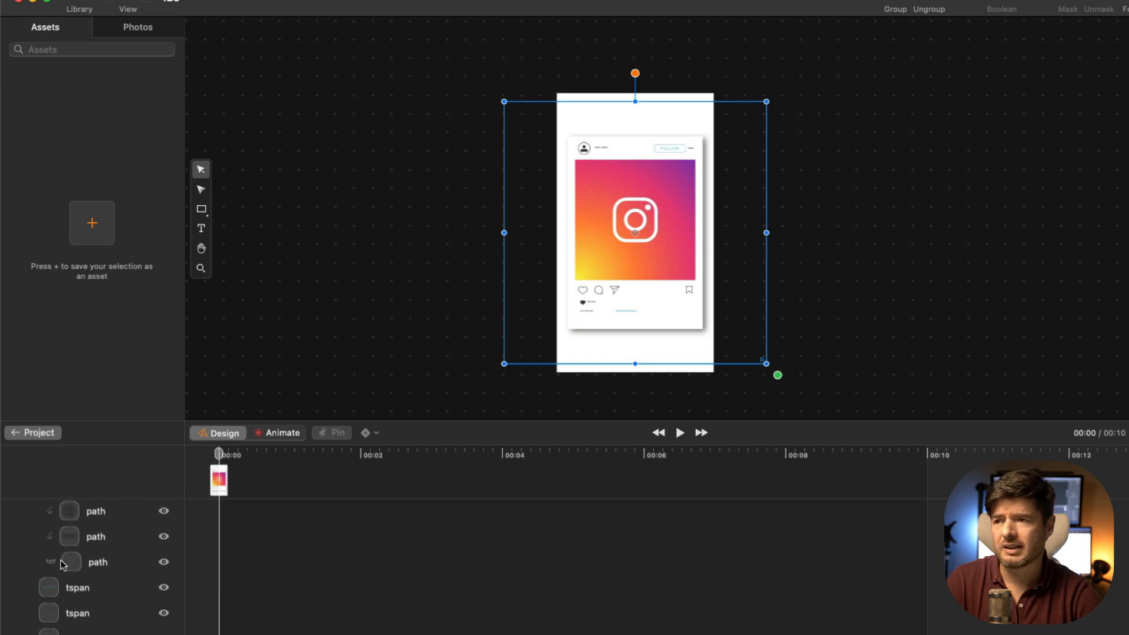
pyautogui.scroll(4, 101, 561)
pyautogui.scroll(7, 103, 567)
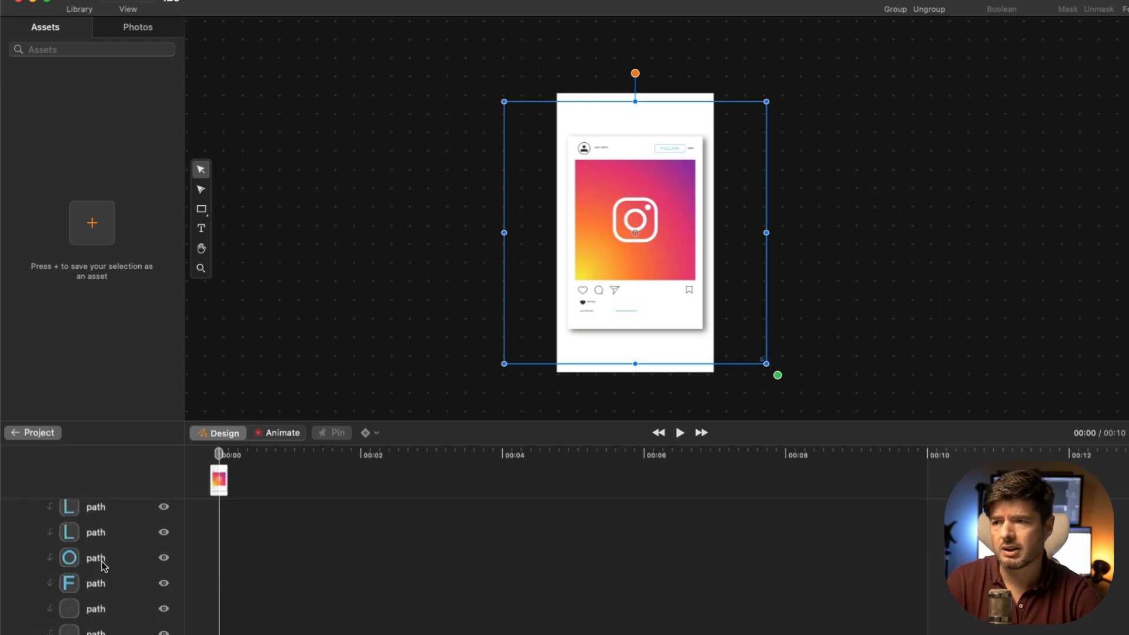
pyautogui.scroll(3, 101, 566)
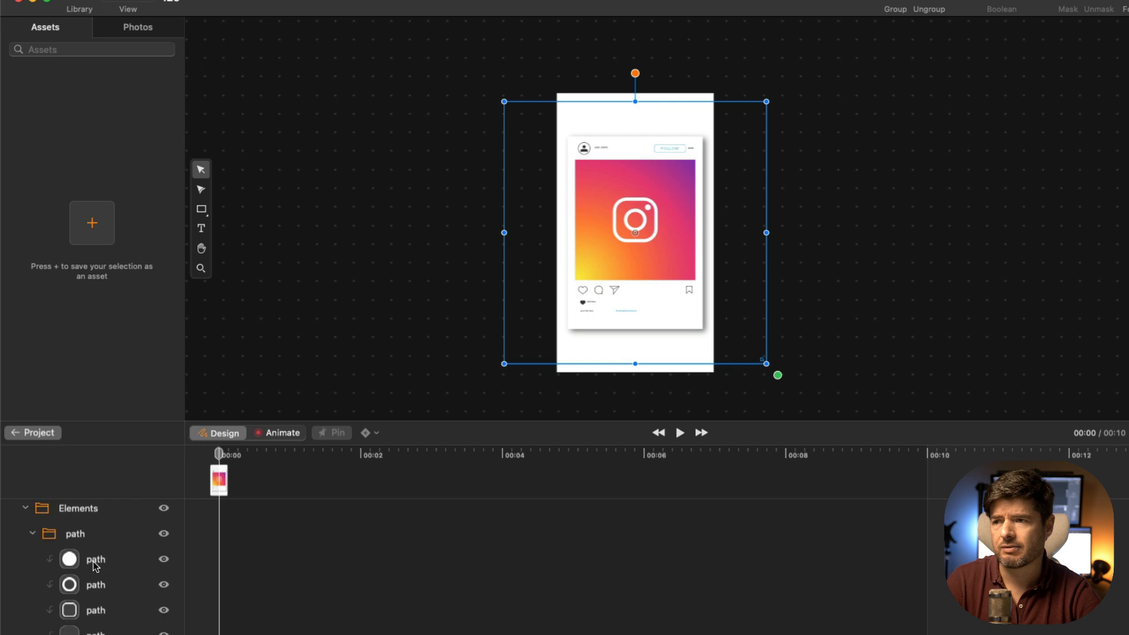
pyautogui.click(33, 535)
# Duplicate the masked gradient image and move the copy out of its path group to beneath the white card layer
pyautogui.scroll(-5, 126, 582)
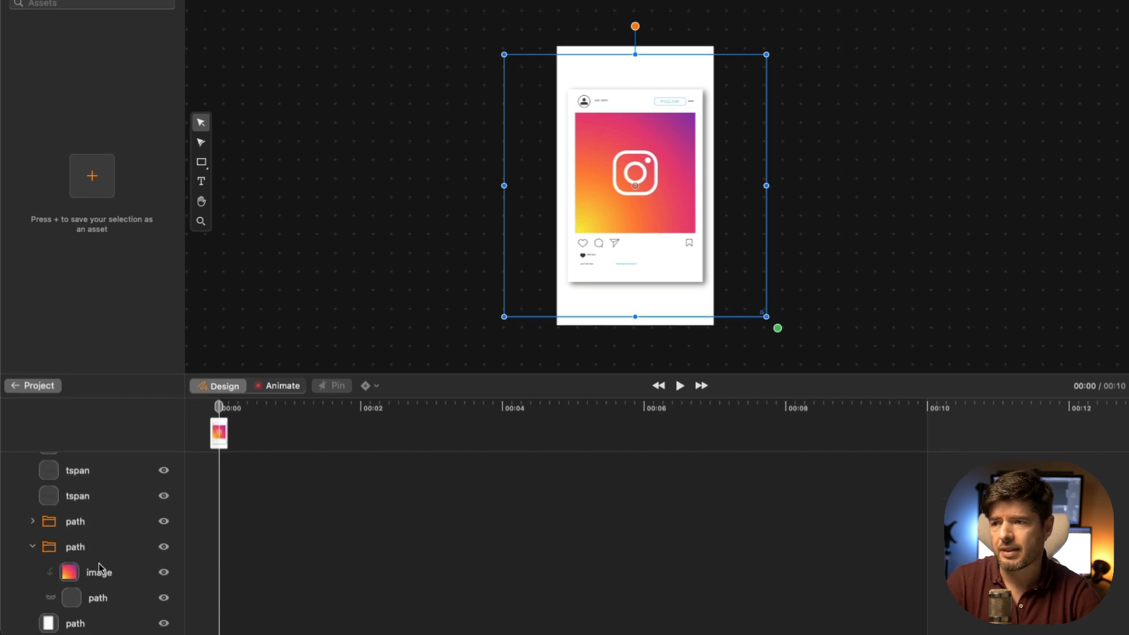
pyautogui.click(101, 576)
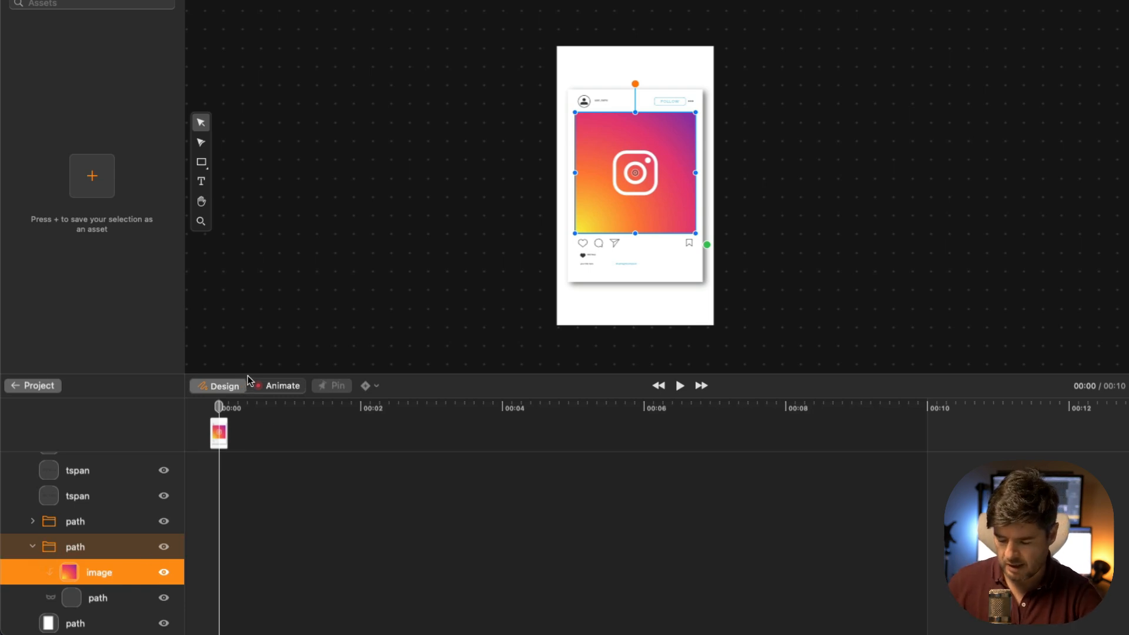
pyautogui.press('super')
pyautogui.press('super+v')
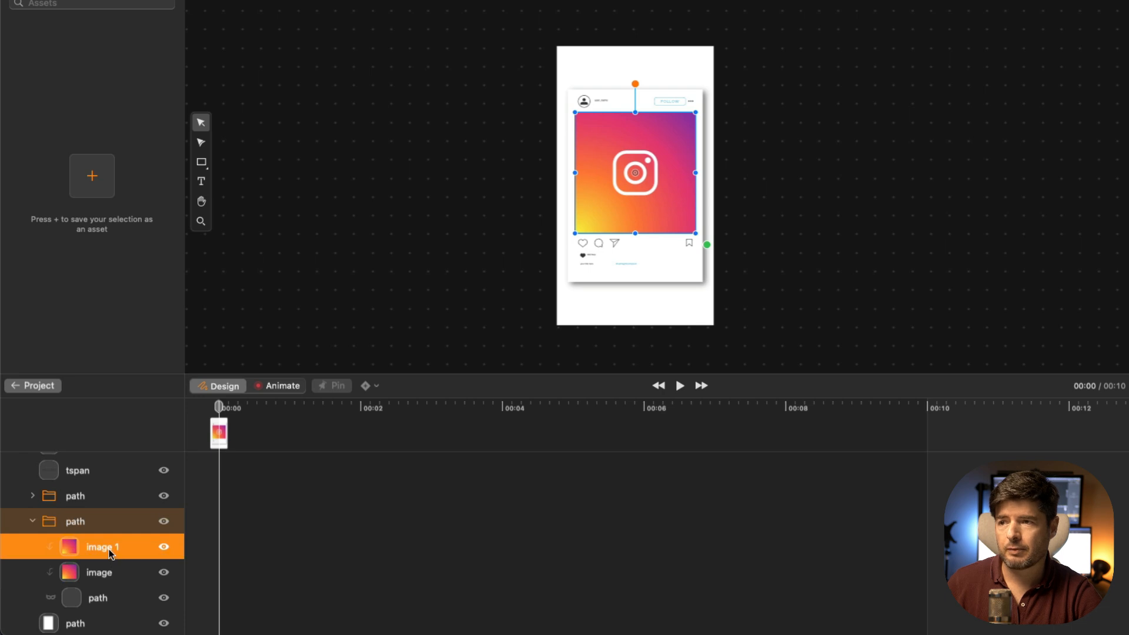
pyautogui.moveTo(109, 553); pyautogui.dragTo(97, 628)
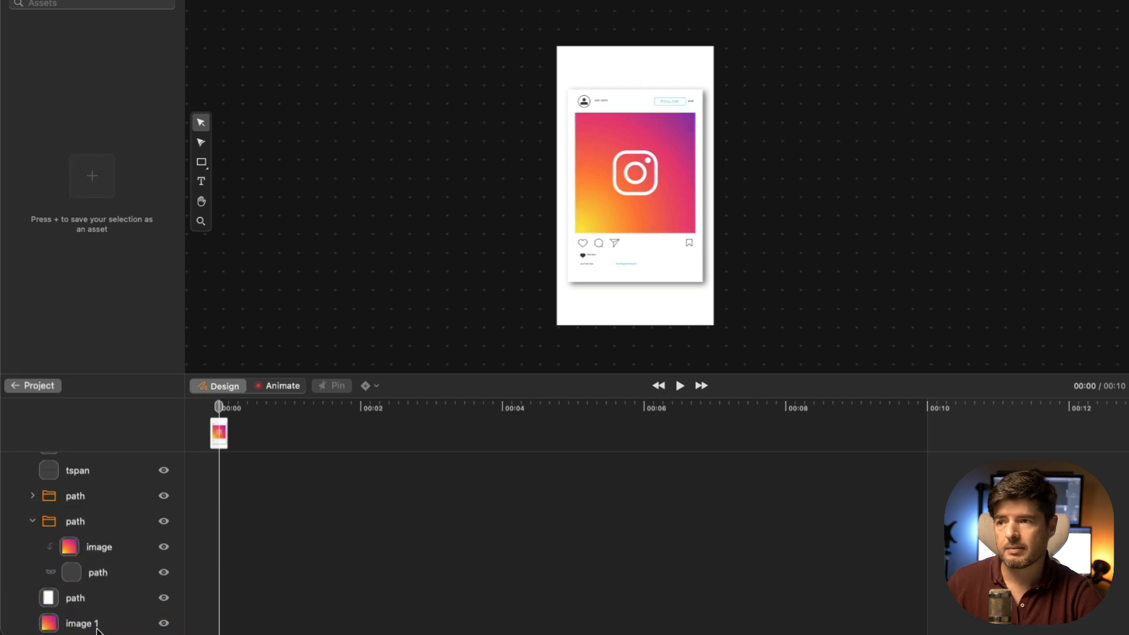
# Enlarge the gradient copy about its centre and fit its side and upper edges to the artboard as a full background
pyautogui.click(84, 629)
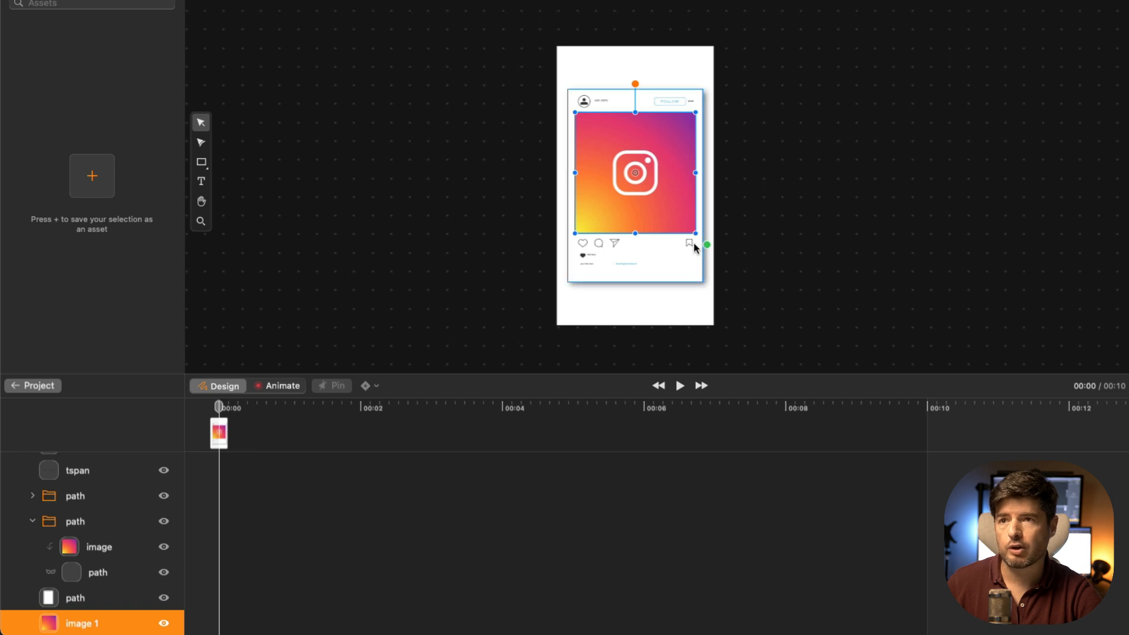
pyautogui.moveTo(706, 245); pyautogui.dragTo(759, 338)
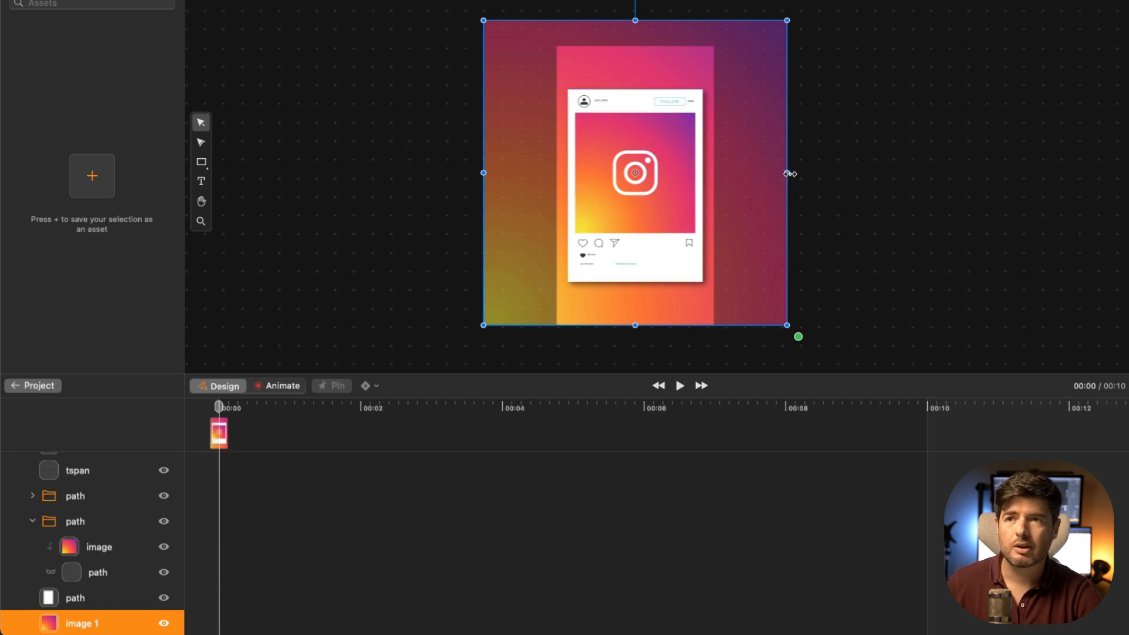
pyautogui.moveTo(787, 173); pyautogui.dragTo(716, 177)
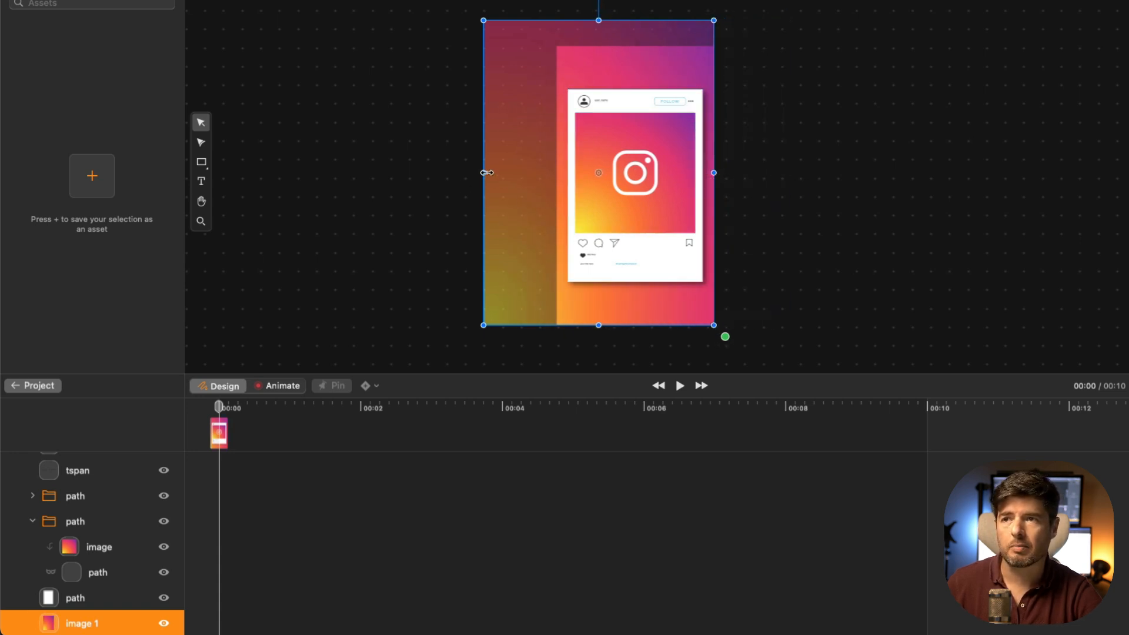
pyautogui.moveTo(486, 172); pyautogui.dragTo(557, 174)
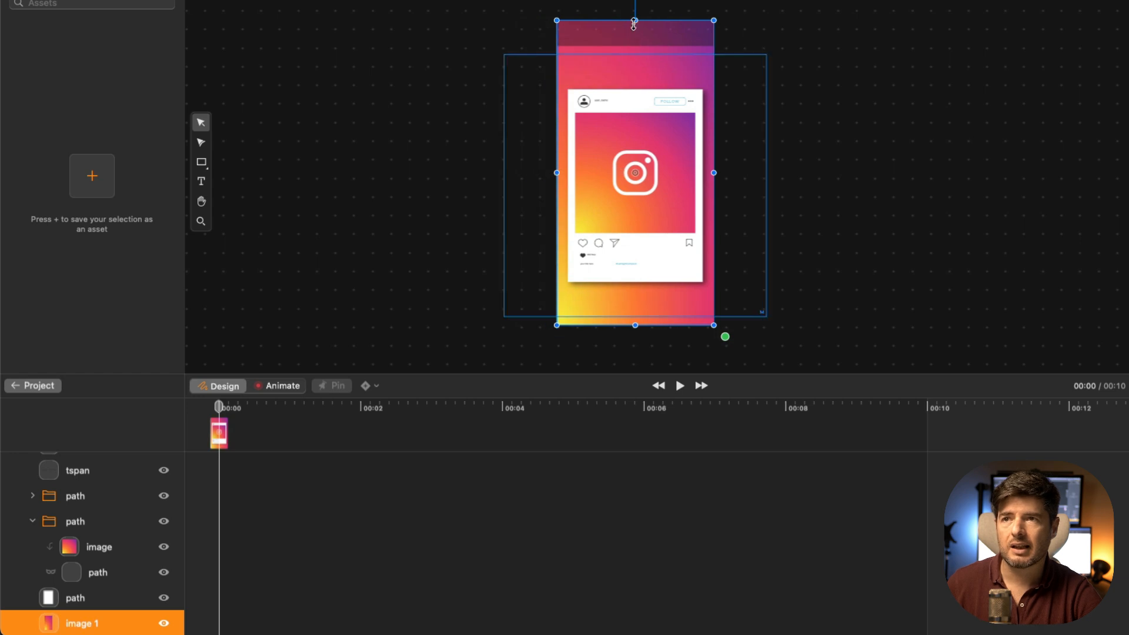
pyautogui.moveTo(634, 21); pyautogui.dragTo(636, 46)
pyautogui.click(819, 162)
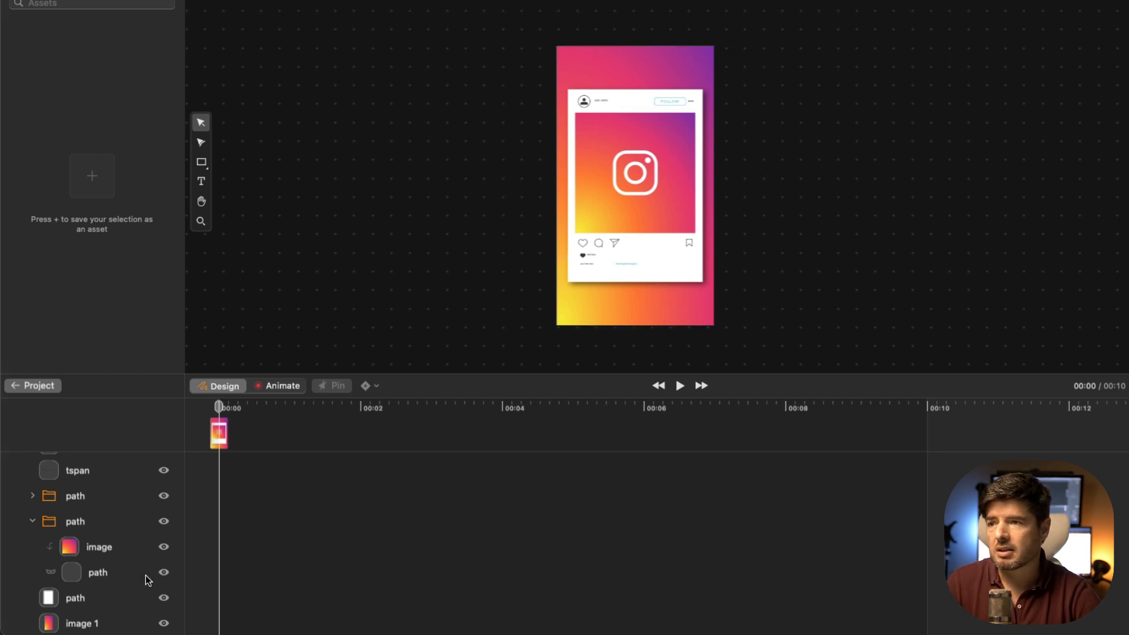
# Toggle the visibility of the first path group under Elements to check which parts of the card it contains
pyautogui.click(33, 522)
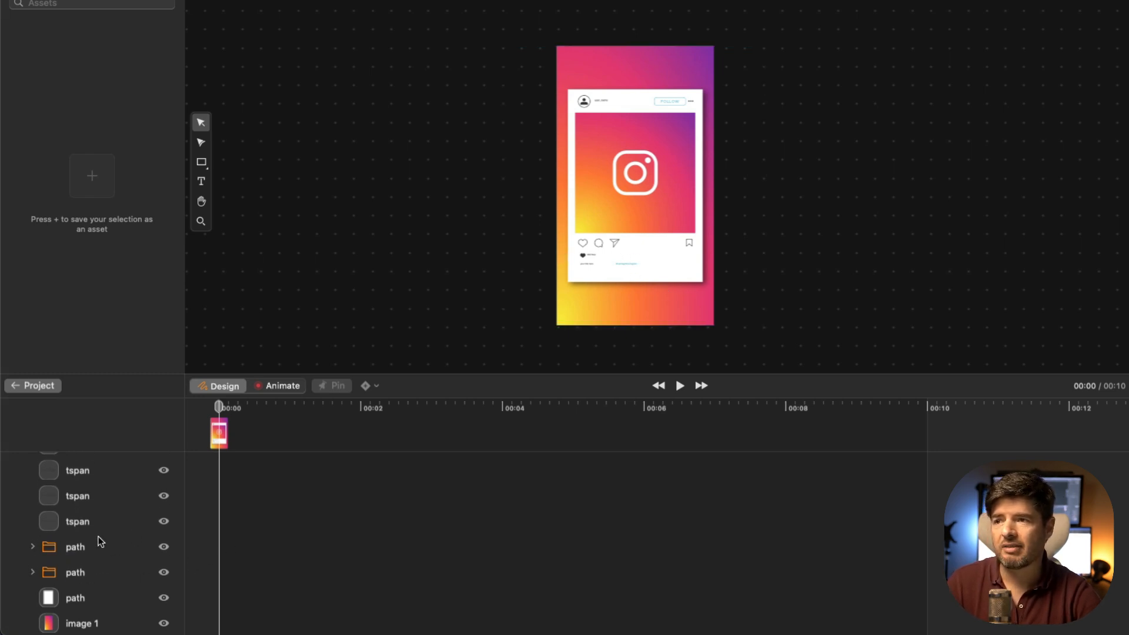
pyautogui.press('z')
pyautogui.click(640, 214)
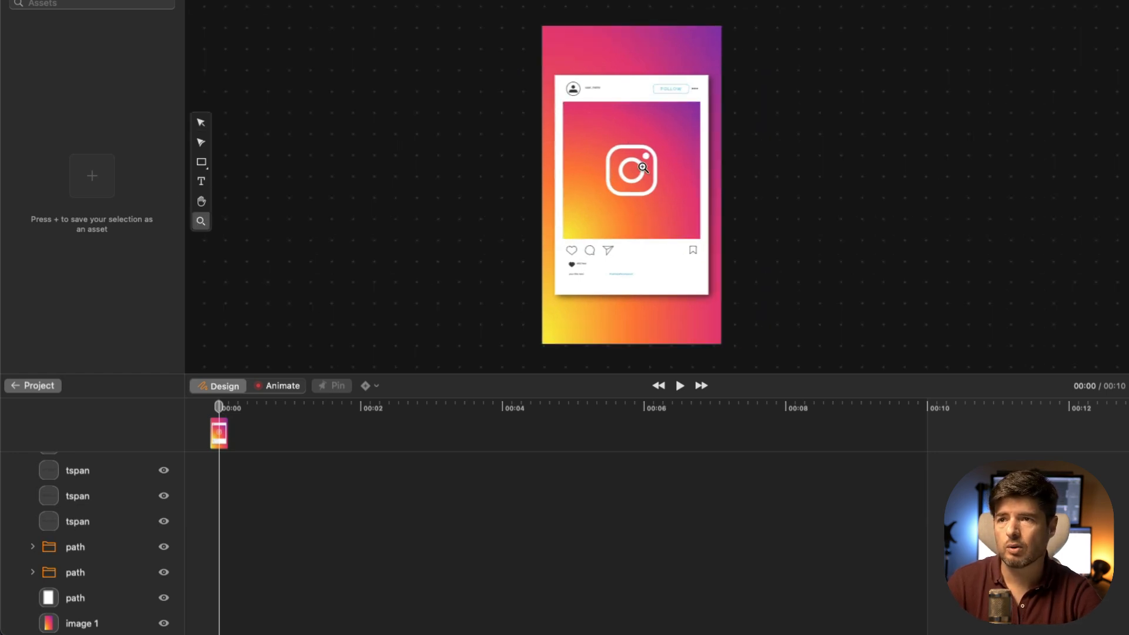
pyautogui.scroll(5, 120, 527)
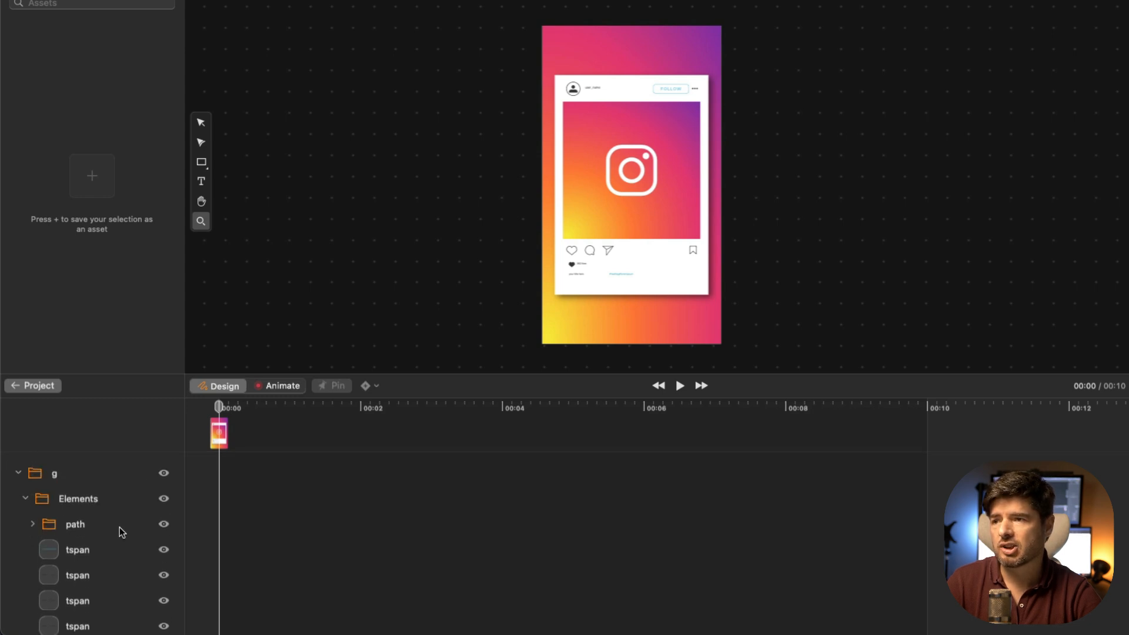
pyautogui.click(164, 525)
pyautogui.click(164, 525)
pyautogui.click(164, 524)
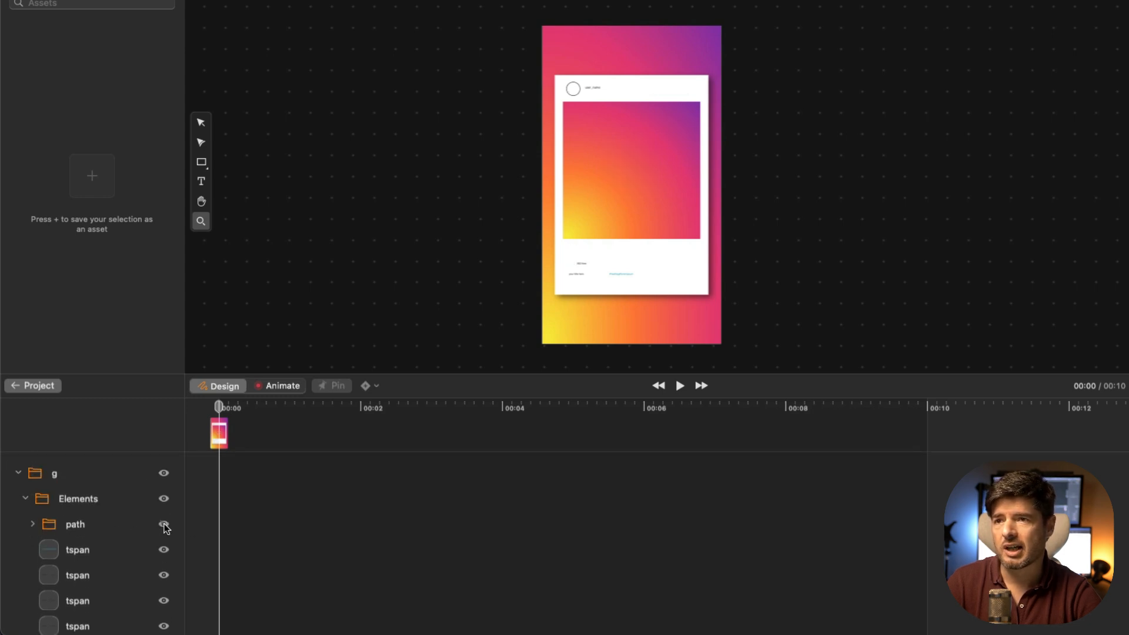
pyautogui.click(164, 525)
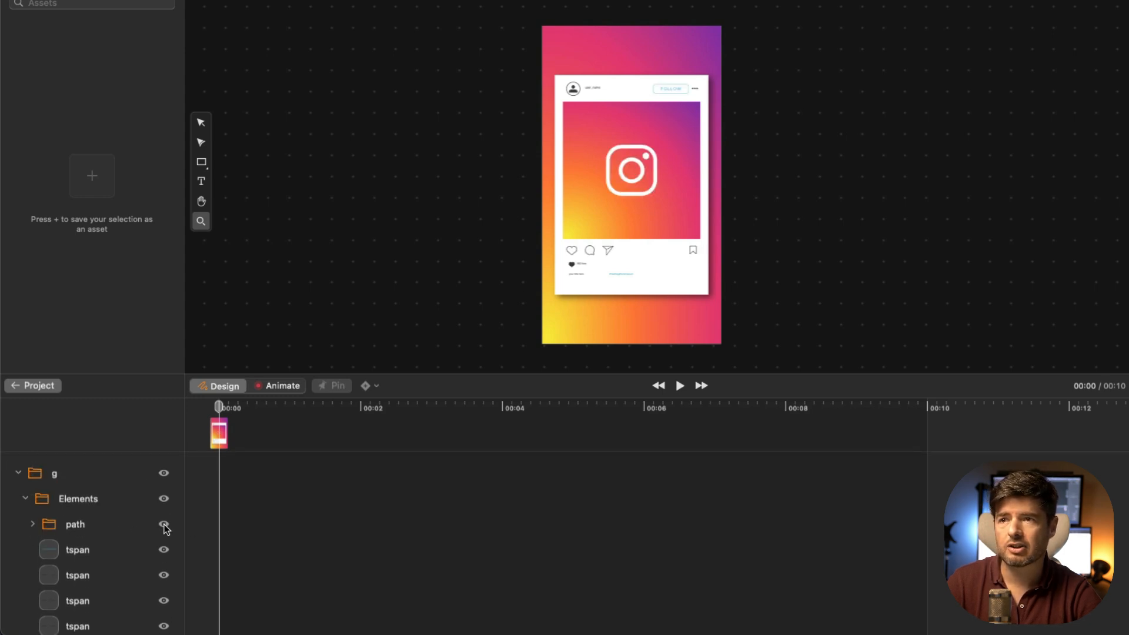
pyautogui.click(164, 525)
pyautogui.click(164, 525)
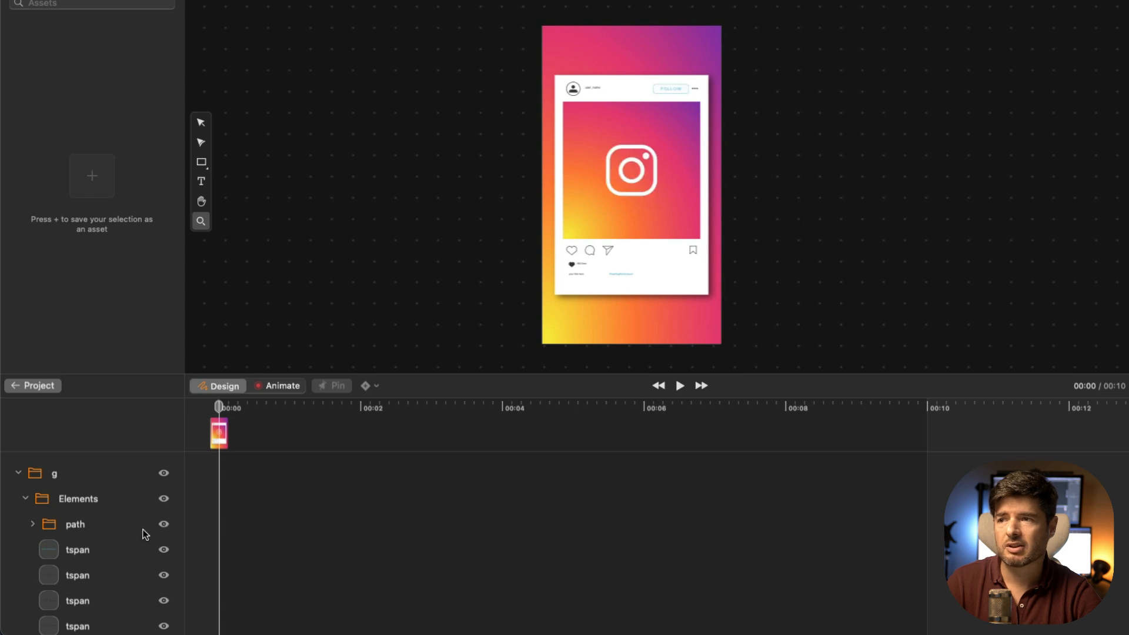
# Identify the Instagram logo's three shapes in the first path group and delete them from the card
pyautogui.click(33, 524)
pyautogui.scroll(-1, 88, 532)
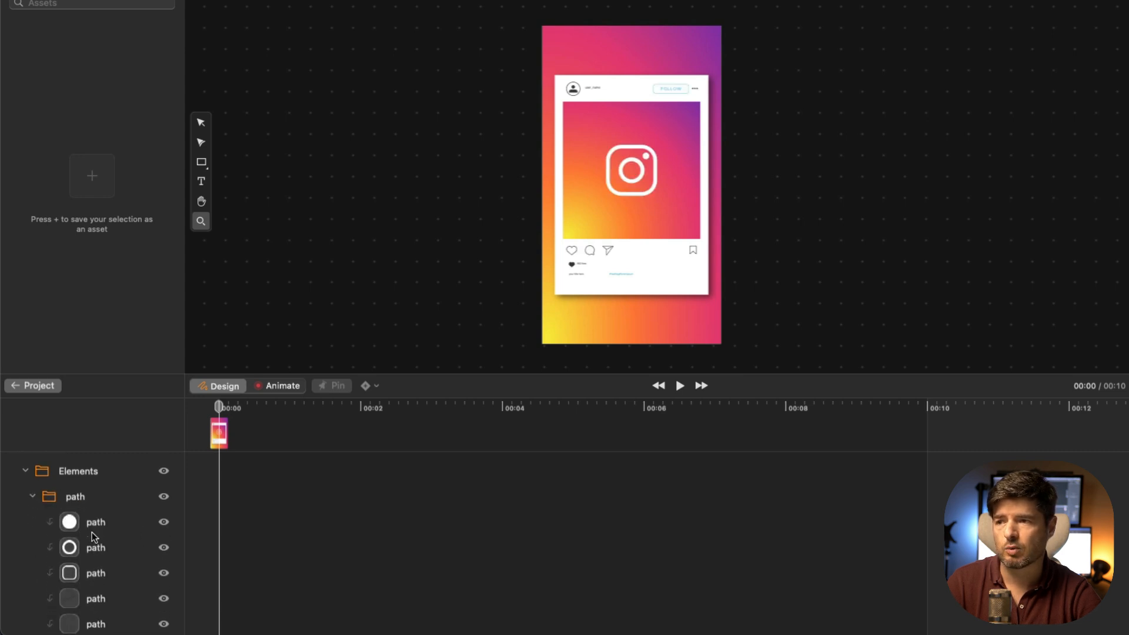
pyautogui.click(167, 528)
pyautogui.click(167, 527)
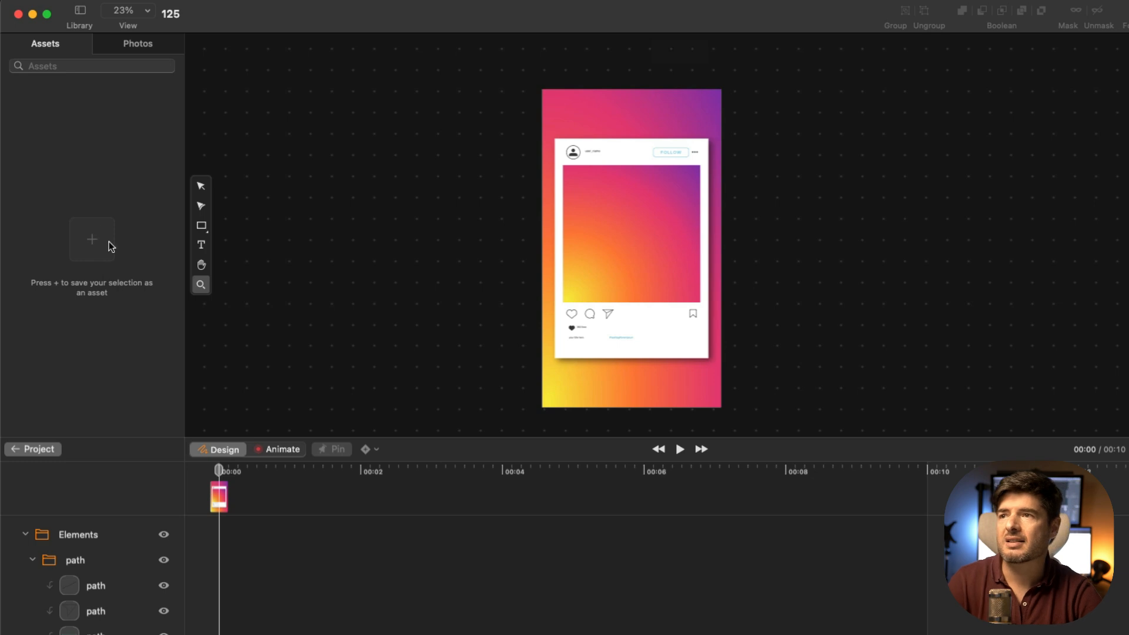
# Insert the orange Linearity Ambassador image from the photo library and scale it to cover the card's gradient square
pyautogui.click(130, 50)
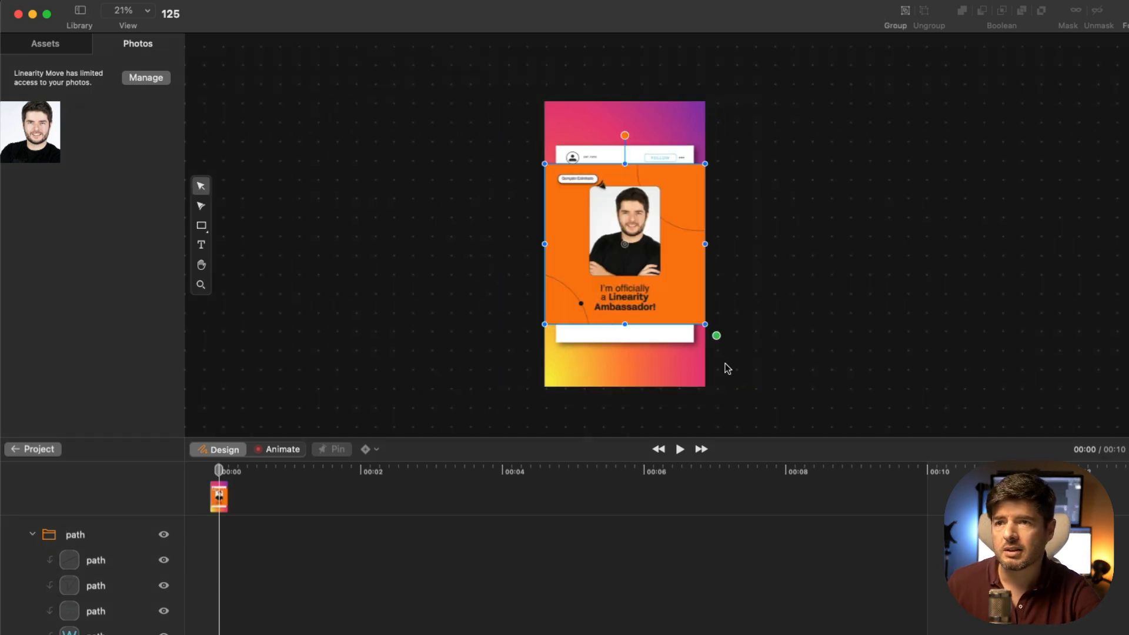
pyautogui.moveTo(725, 368); pyautogui.dragTo(690, 310)
pyautogui.moveTo(650, 274); pyautogui.dragTo(639, 256)
pyautogui.press('z')
pyautogui.click(583, 214)
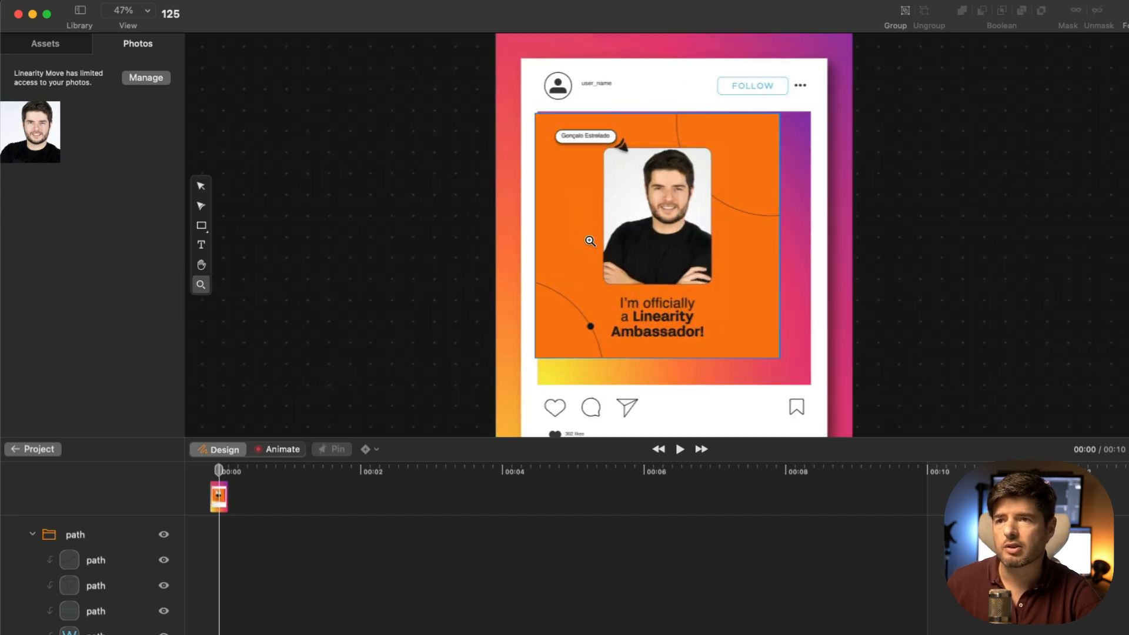
pyautogui.click(201, 186)
pyautogui.moveTo(780, 358); pyautogui.dragTo(811, 386)
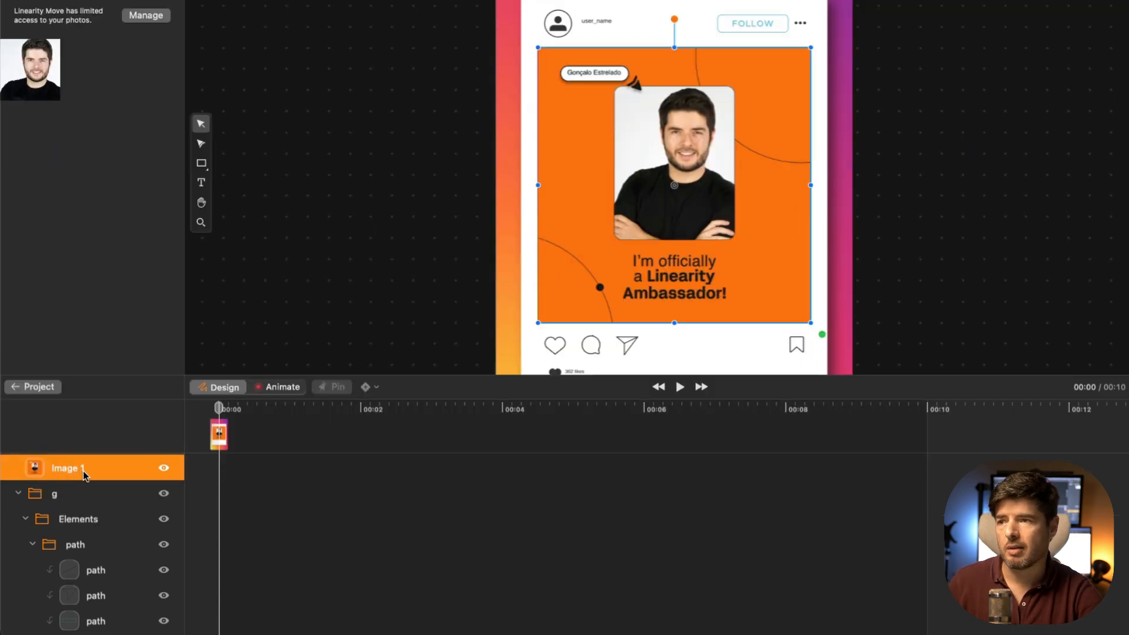
# Move the orange post image's layer into the lower path group, directly above the masked gradient image
pyautogui.moveTo(85, 475); pyautogui.dragTo(100, 571)
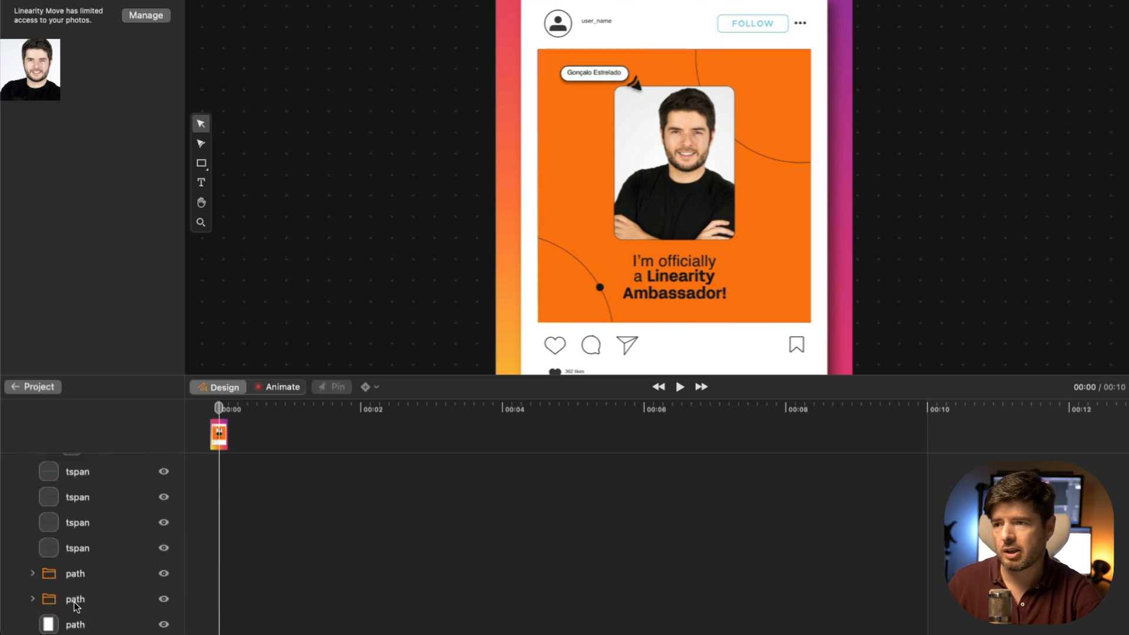
pyautogui.click(74, 606)
pyautogui.click(32, 599)
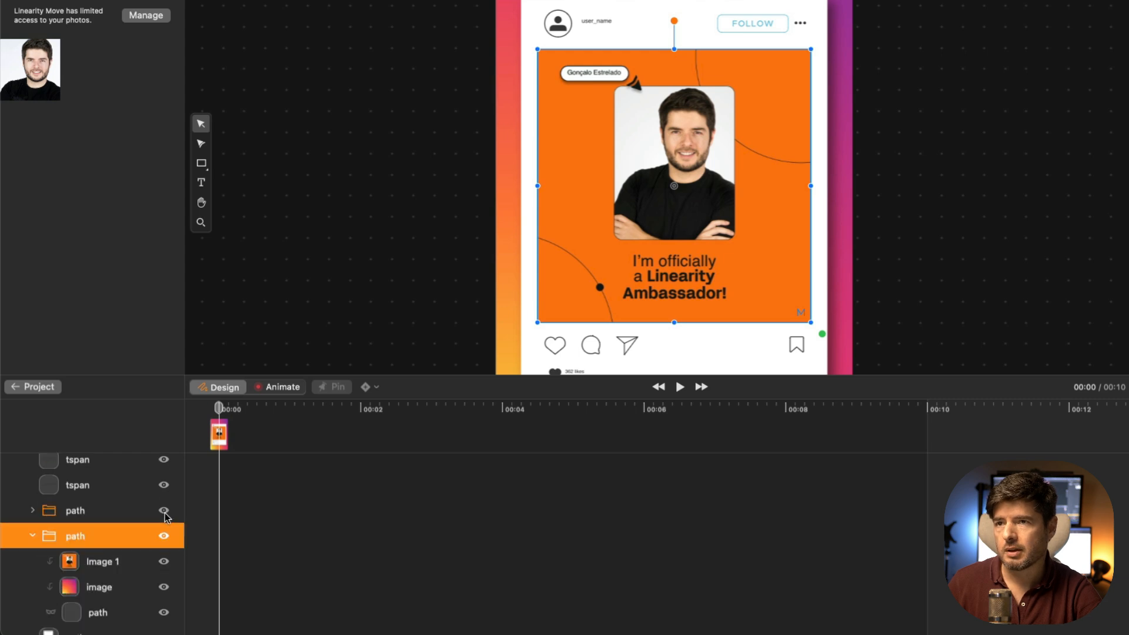
pyautogui.click(110, 566)
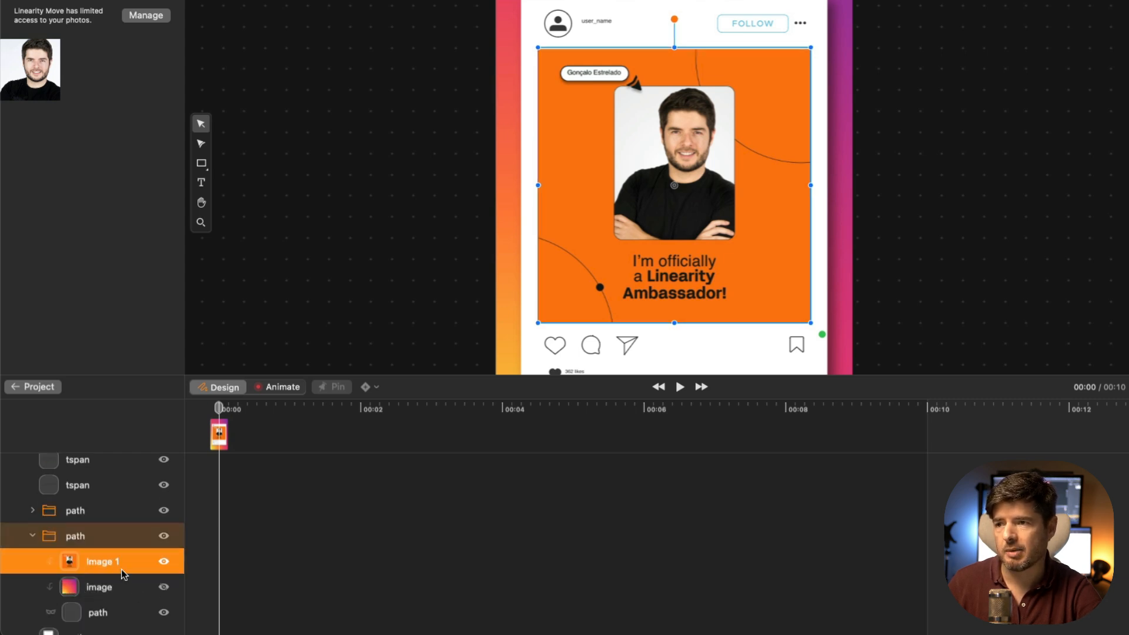
# Toggle the orange post image's visibility inside the path group to check its place on the card
pyautogui.click(166, 563)
pyautogui.click(166, 563)
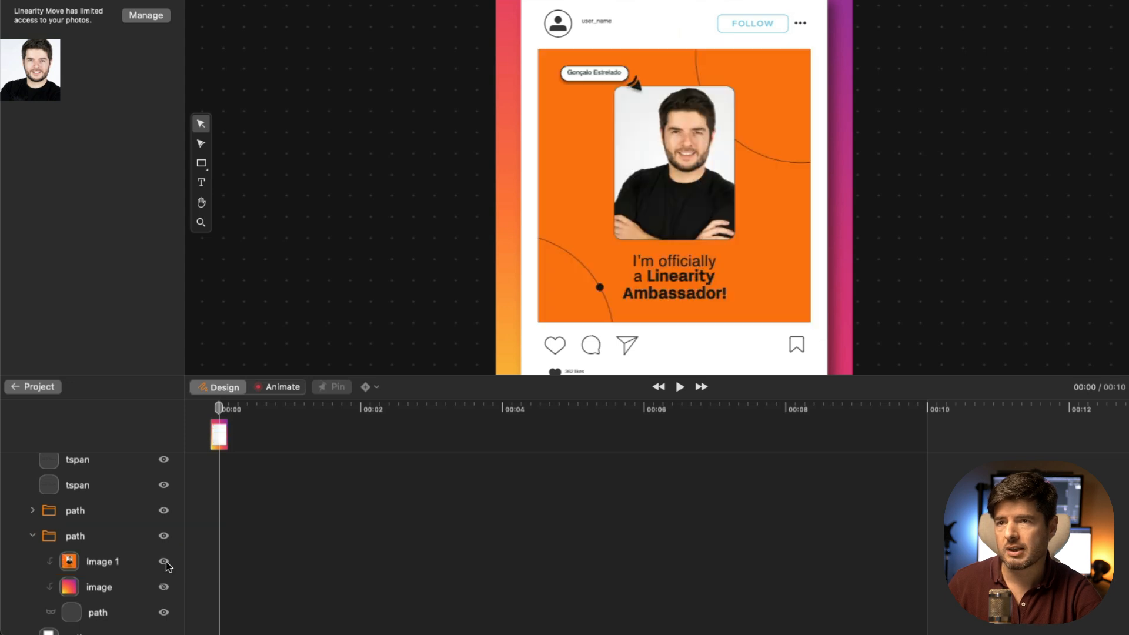
pyautogui.click(165, 563)
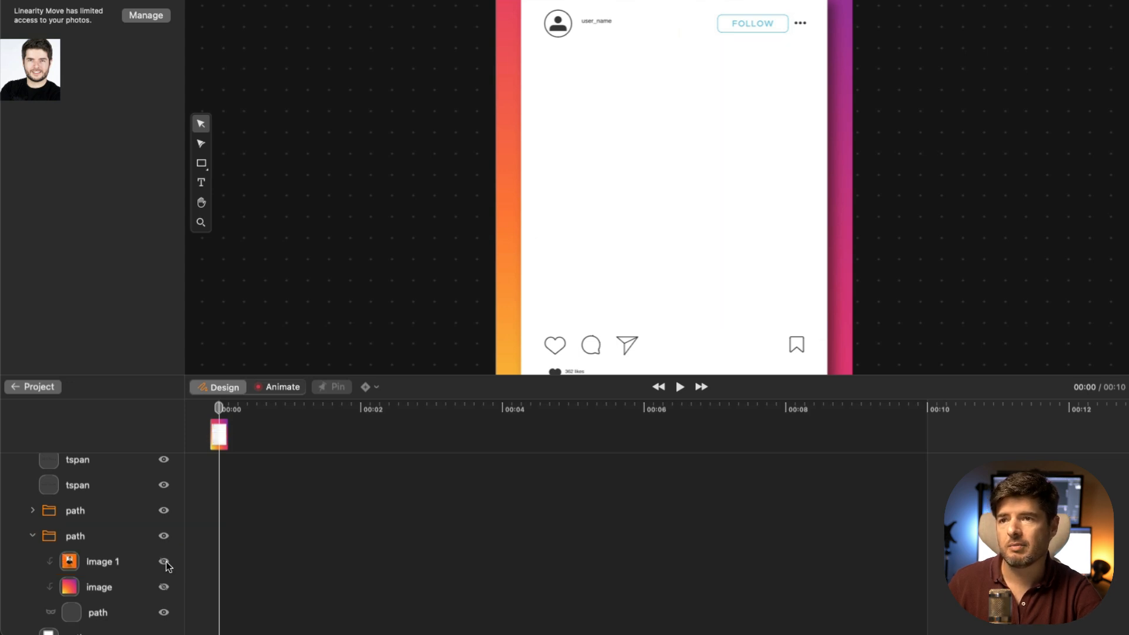
pyautogui.click(165, 563)
# Select the outlined heart icon's path layer and review the card from its icon row up to the header
pyautogui.click(78, 528)
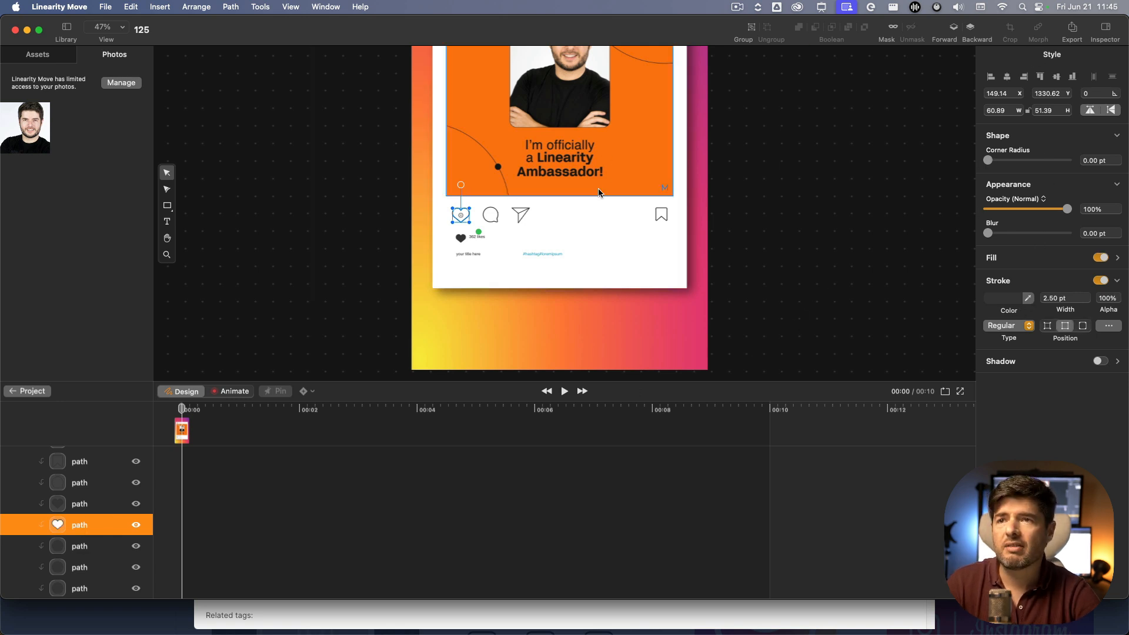
pyautogui.scroll(2, 598, 189)
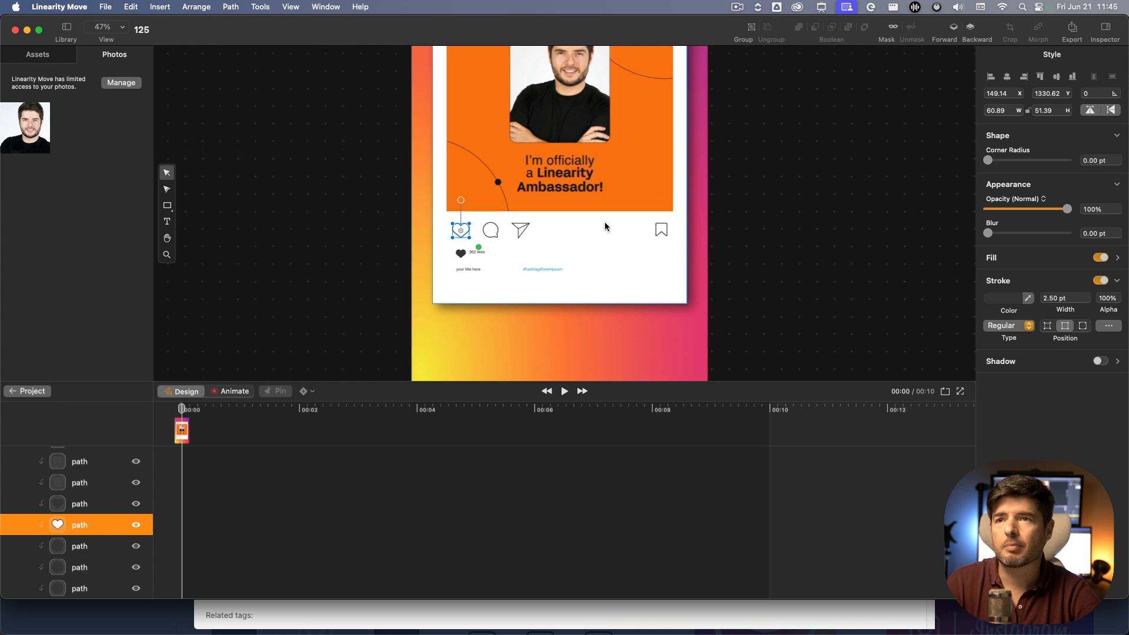
pyautogui.scroll(10, 606, 230)
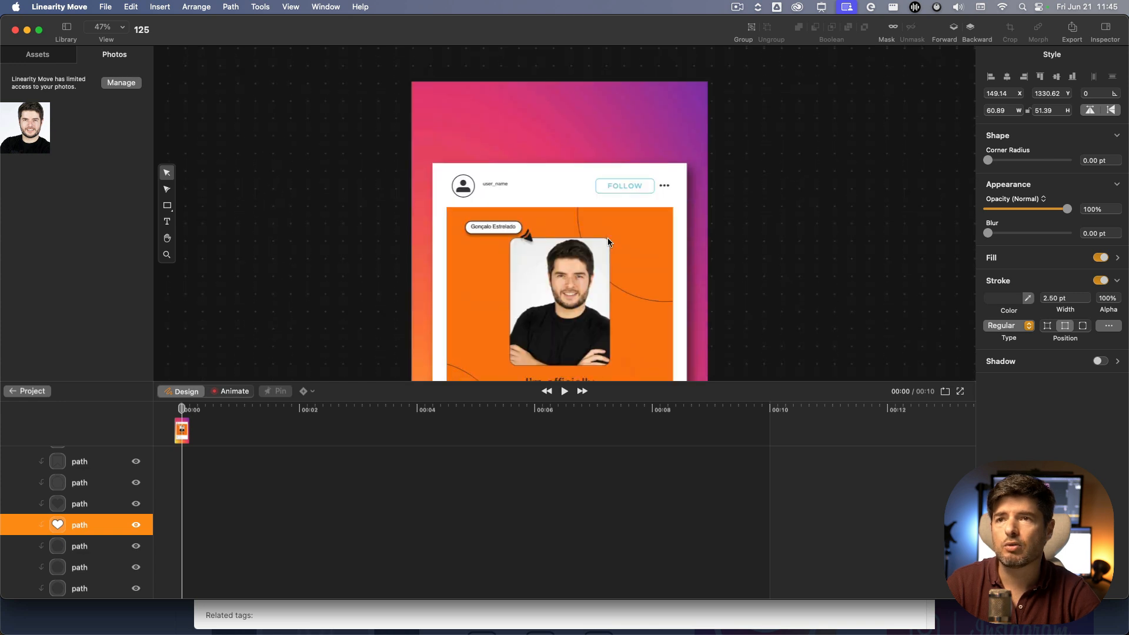
# Replace the user_name placeholder in the card header with the account handle and enlarge it to fit on one line beside the profile icon
pyautogui.scroll(-6, 608, 238)
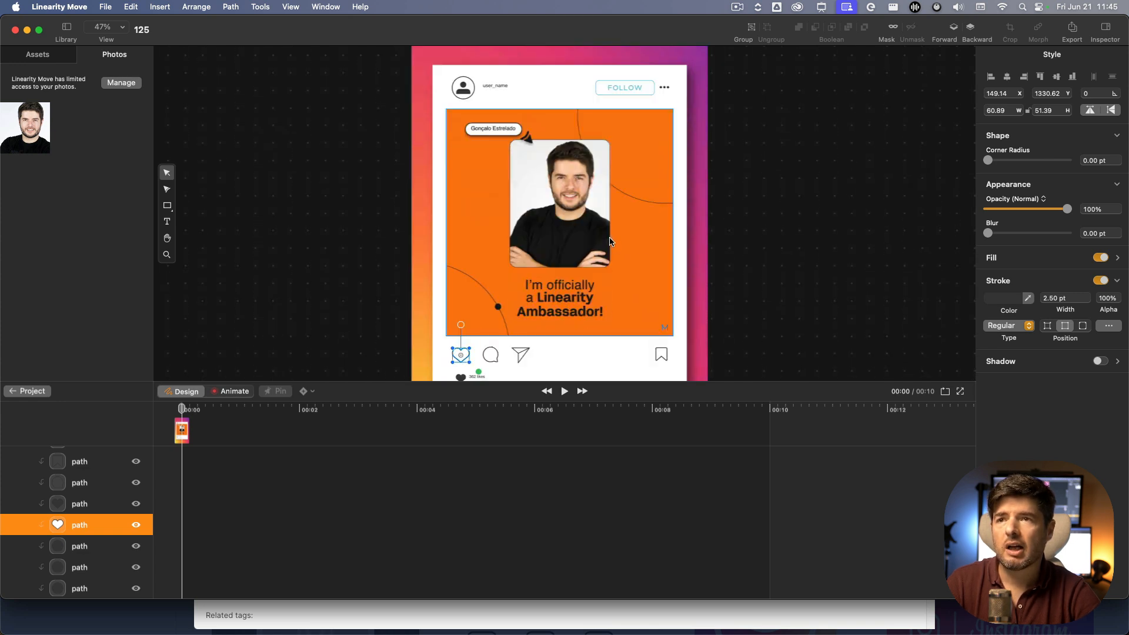
pyautogui.scroll(1, 590, 322)
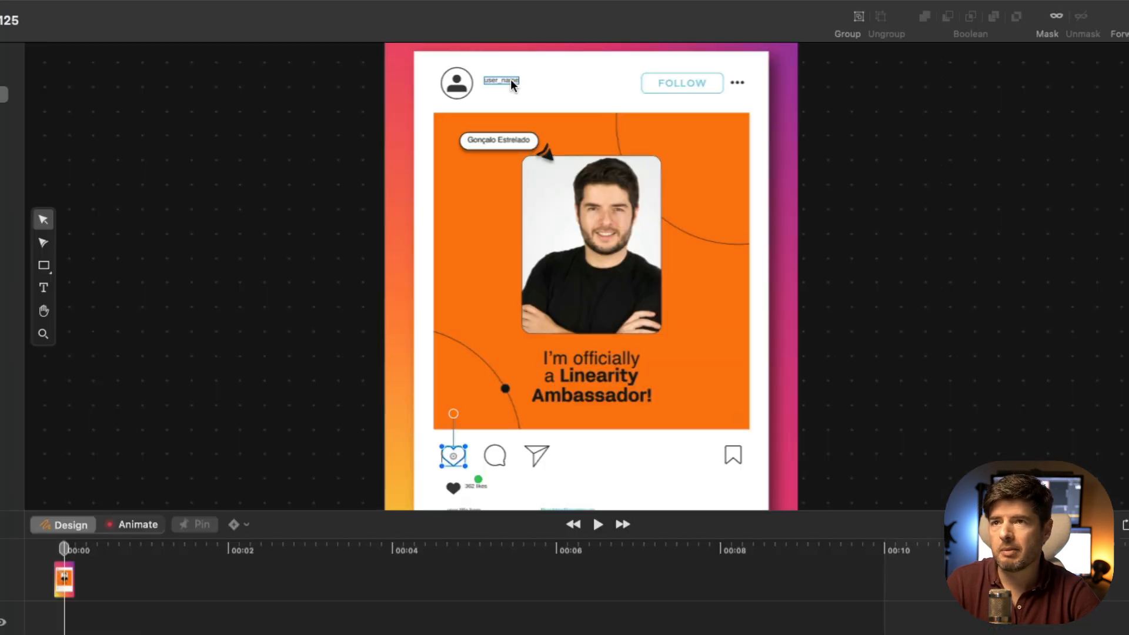
pyautogui.click(504, 73)
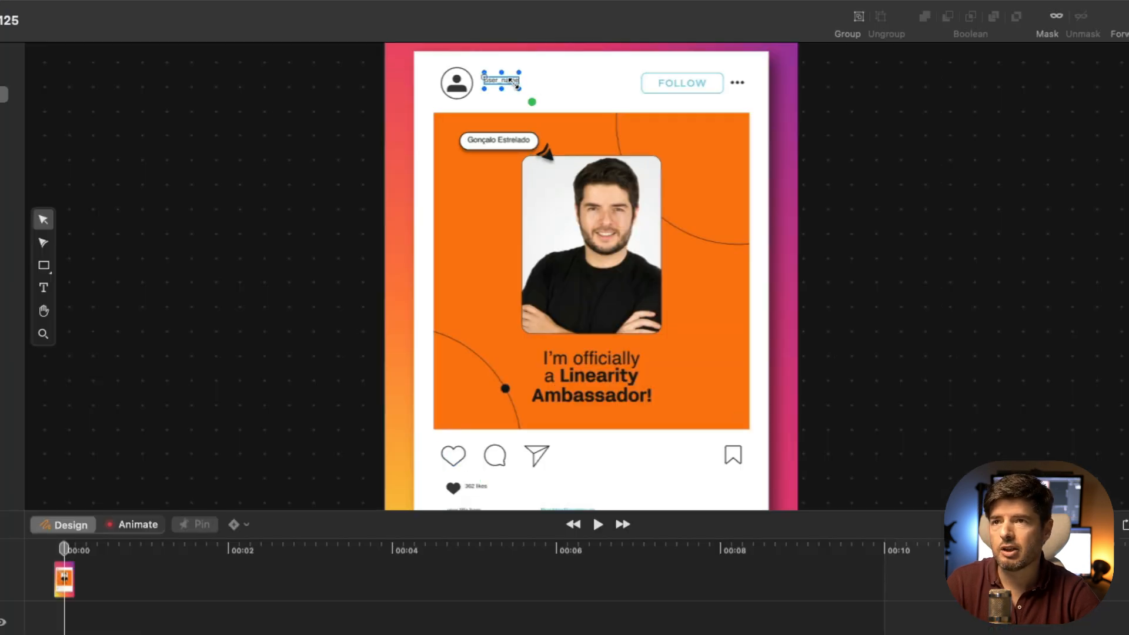
pyautogui.doubleClick(511, 79)
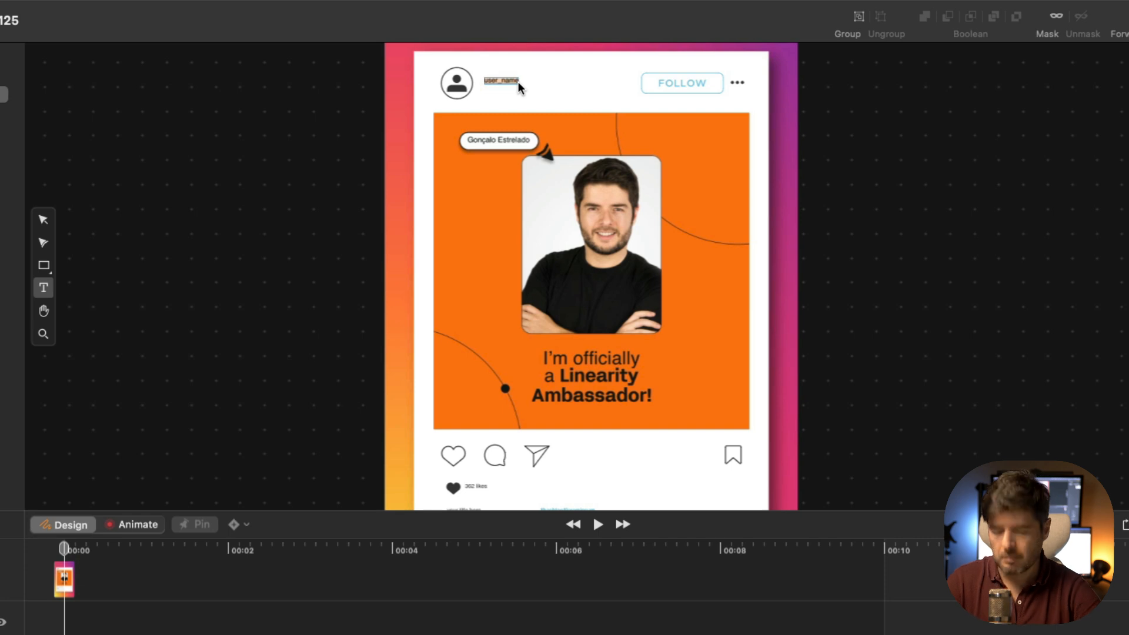
pyautogui.write('@gestrelado')
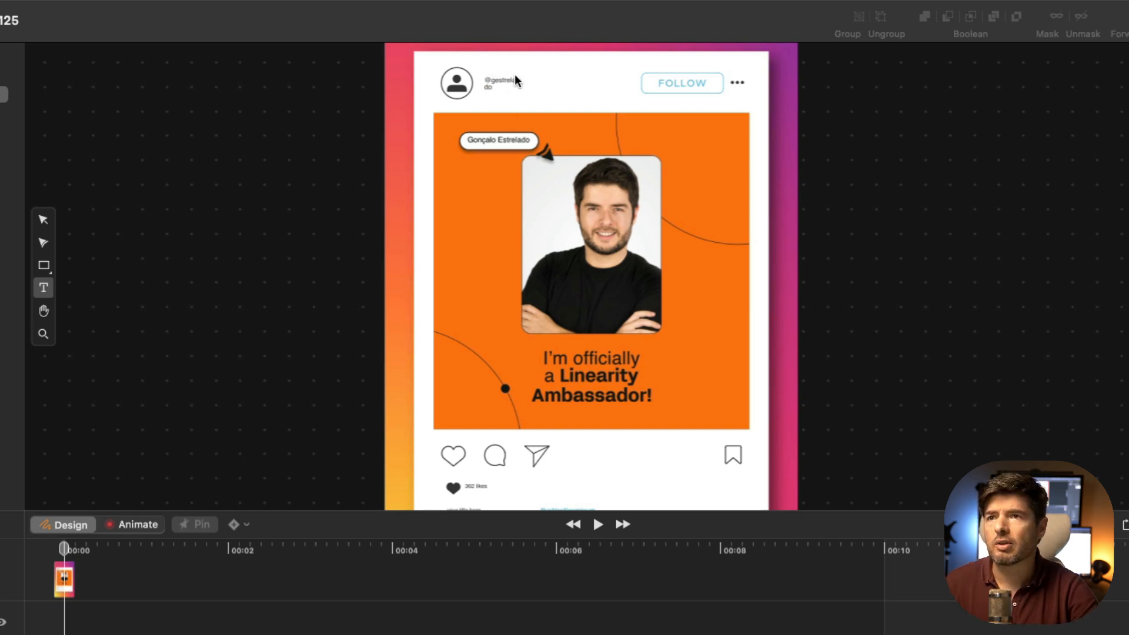
pyautogui.click(509, 82)
pyautogui.click(468, 86)
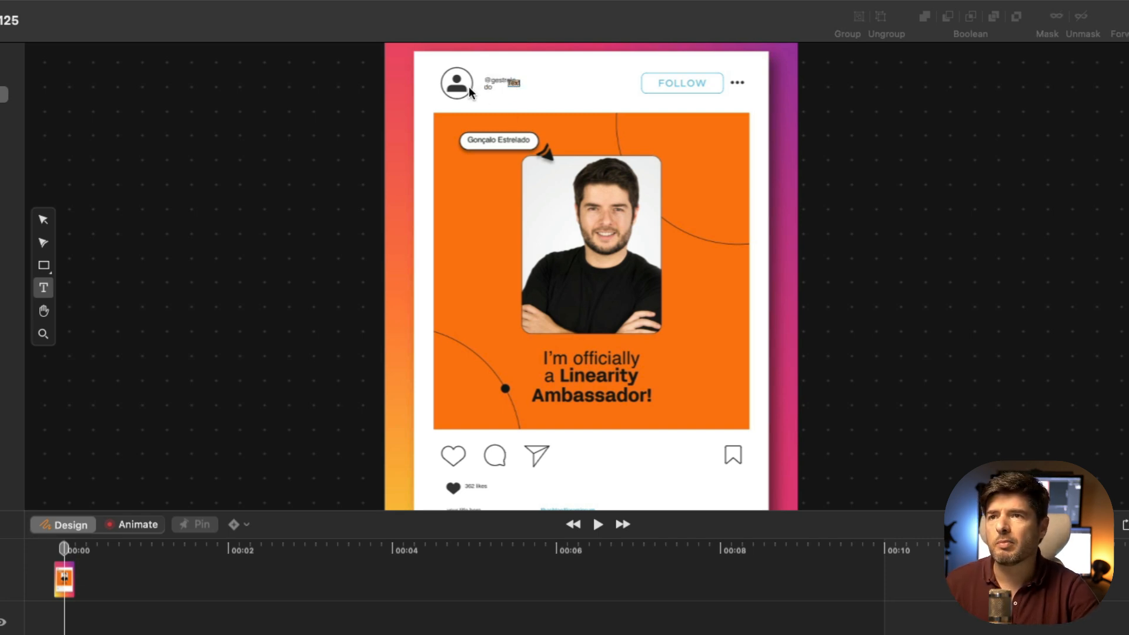
pyautogui.press('super+z')
pyautogui.moveTo(562, 106)
pyautogui.mouseDown()
pyautogui.moveTo(624, 139)
pyautogui.moveTo(578, 110)
pyautogui.mouseUp()
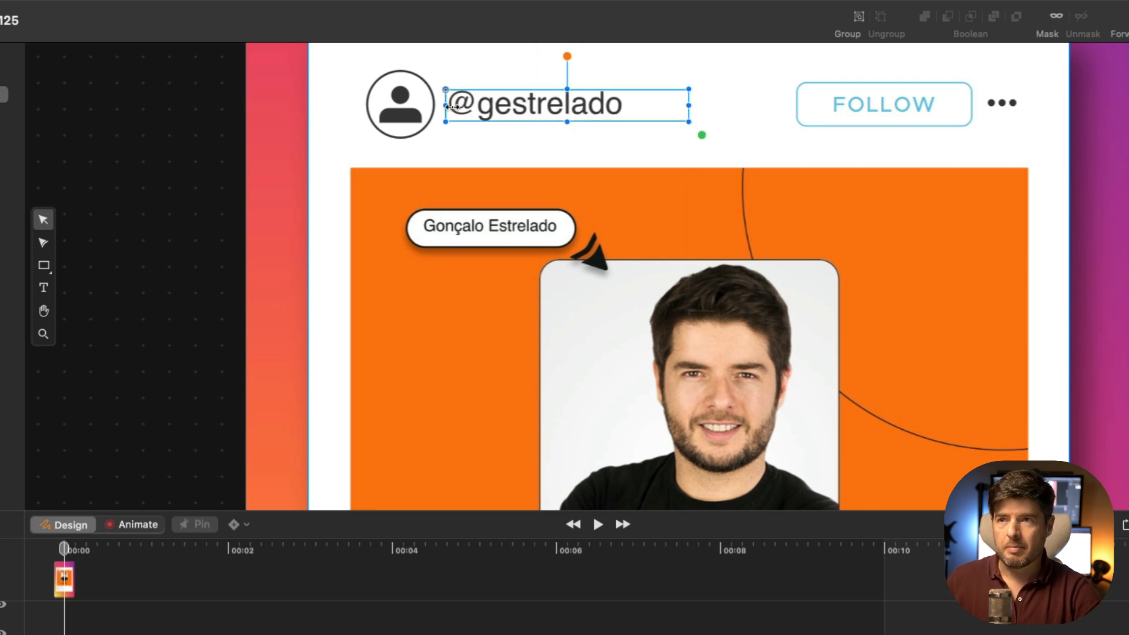
pyautogui.click(421, 113)
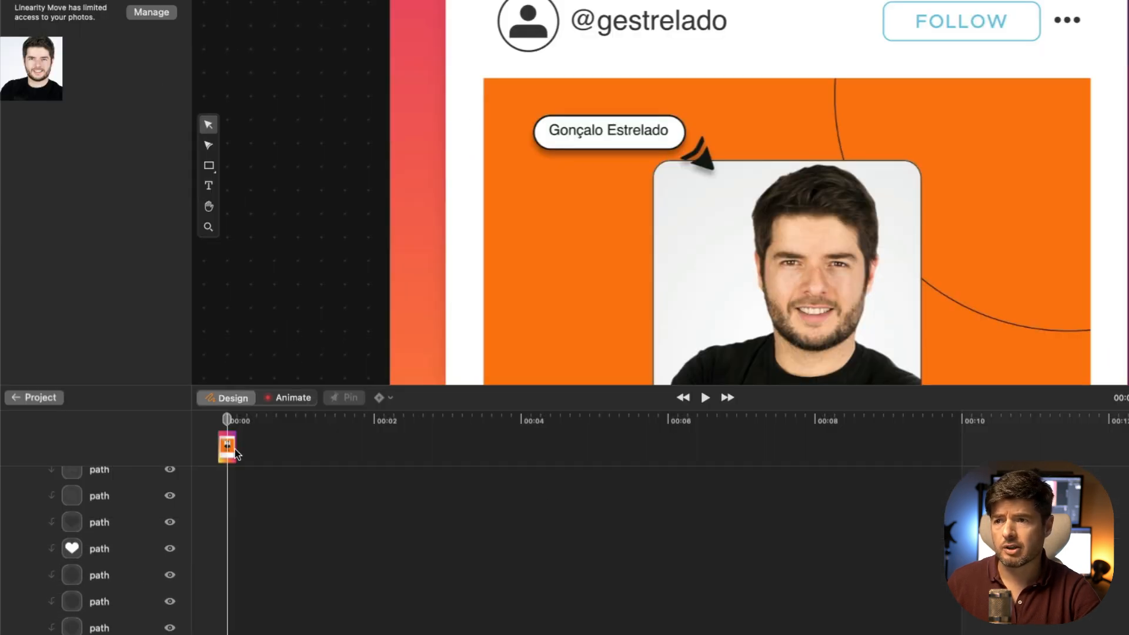
# Insert the portrait photo from the photo library above the first path group inside Elements
pyautogui.scroll(10, 97, 519)
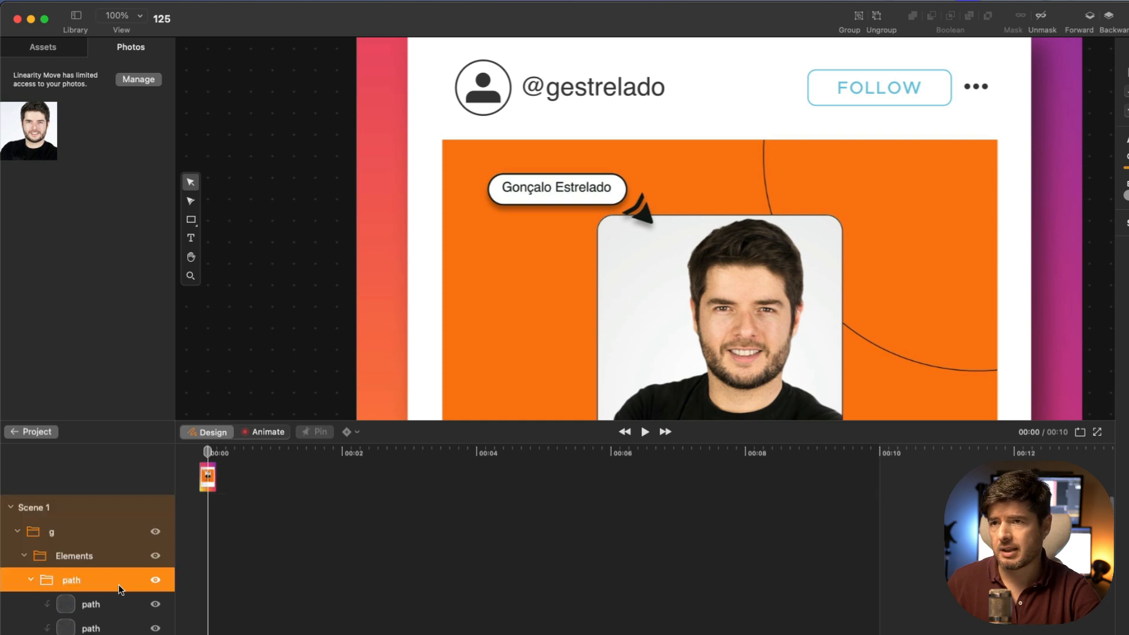
pyautogui.click(155, 580)
pyautogui.click(155, 580)
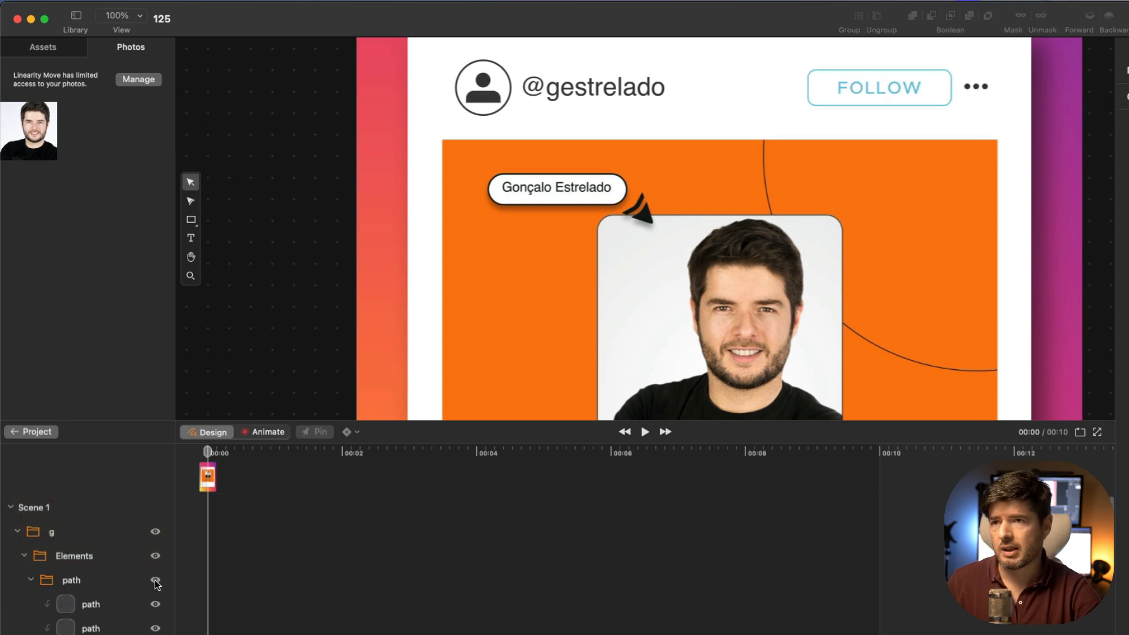
pyautogui.click(79, 583)
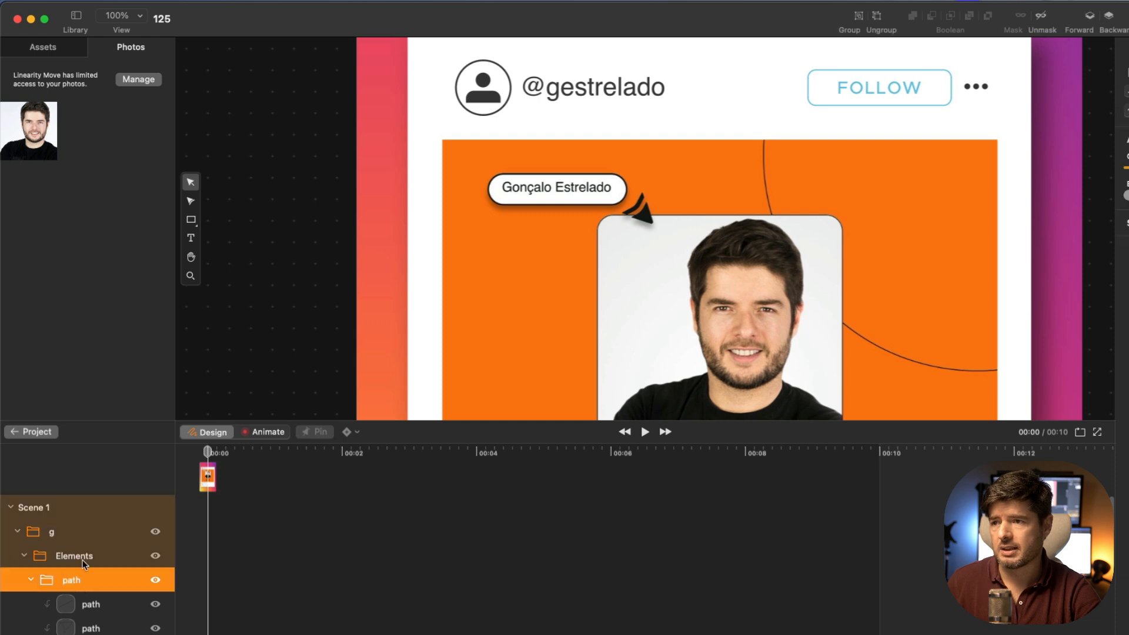
pyautogui.click(26, 132)
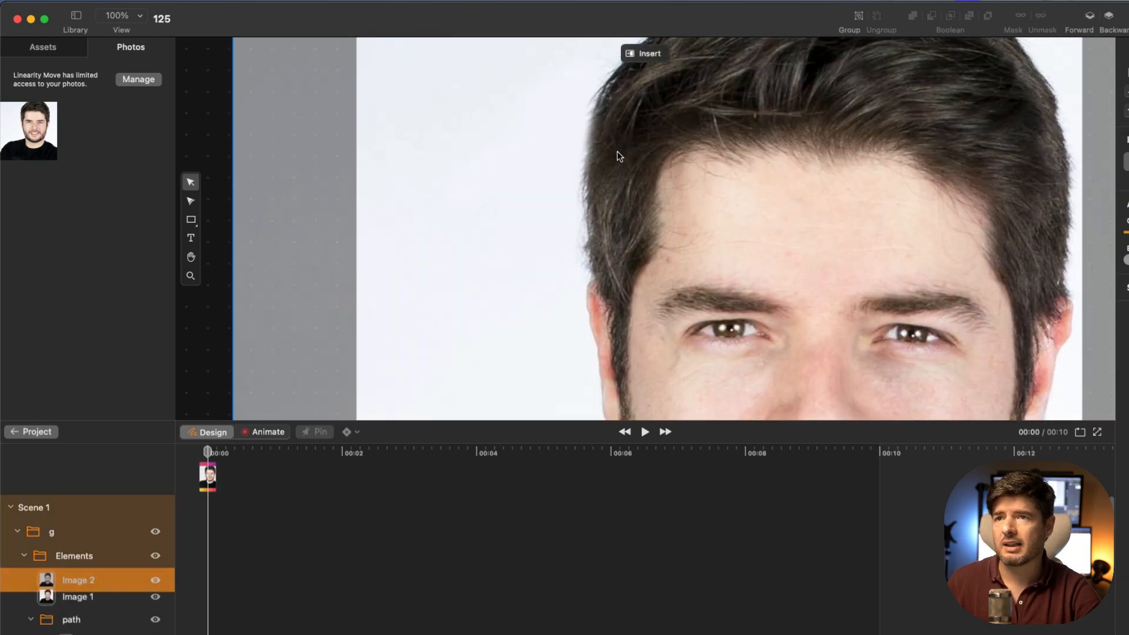
pyautogui.click(191, 276)
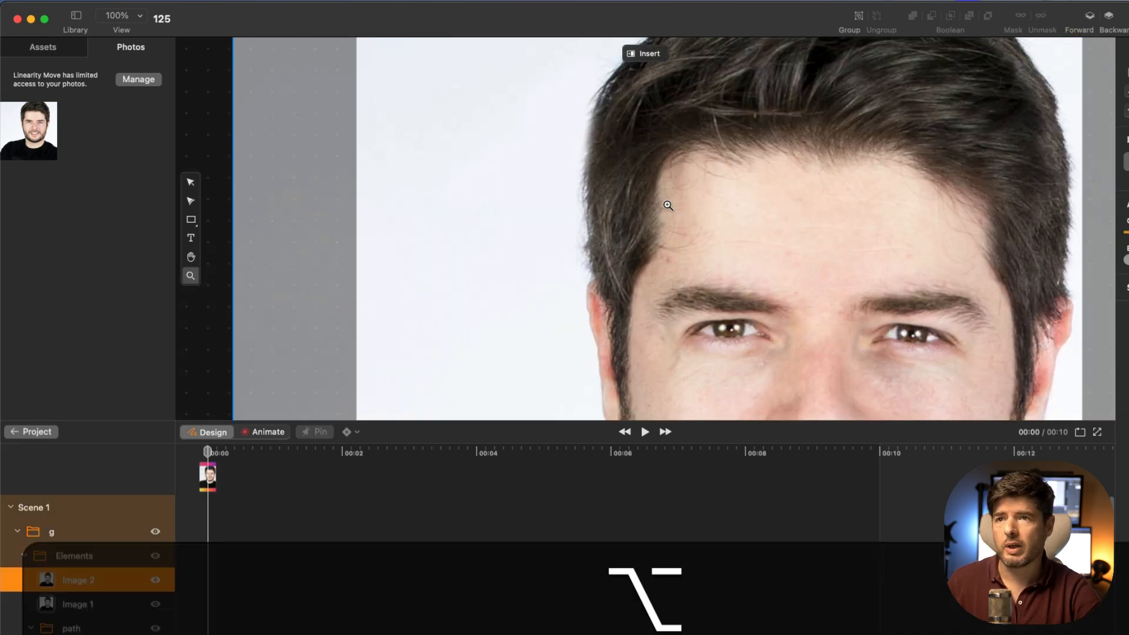
pyautogui.keyDown('alt'); pyautogui.click(668, 206); pyautogui.keyUp('alt')
pyautogui.press('super+z')
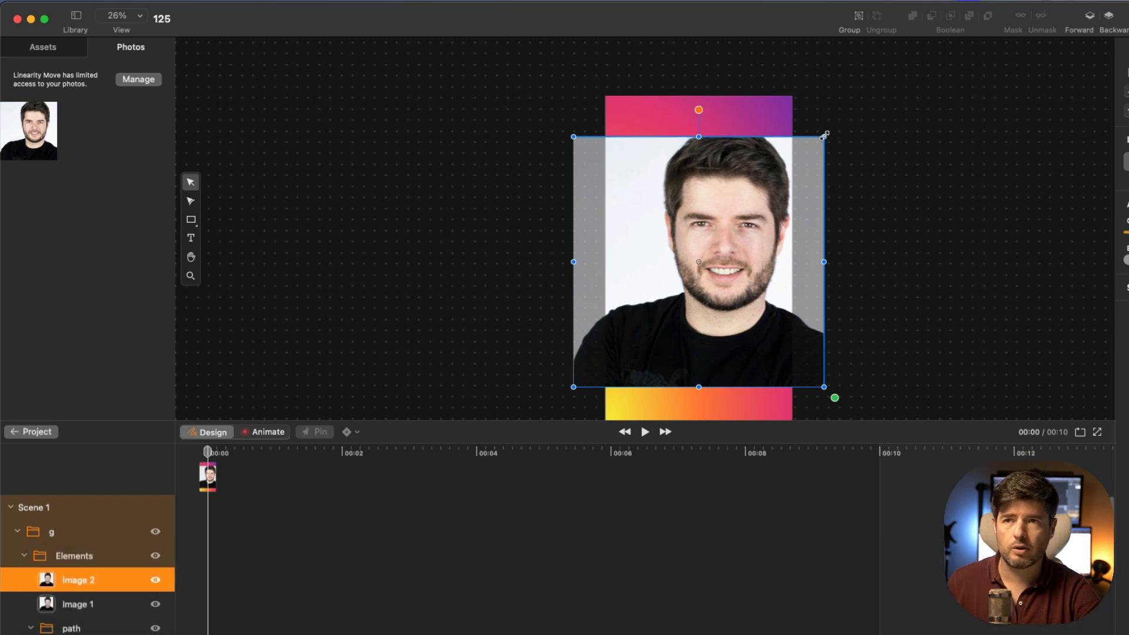
# Scale the Image 2 portrait down to a small thumbnail and delete the duplicate Image 1
pyautogui.moveTo(825, 139); pyautogui.dragTo(792, 169)
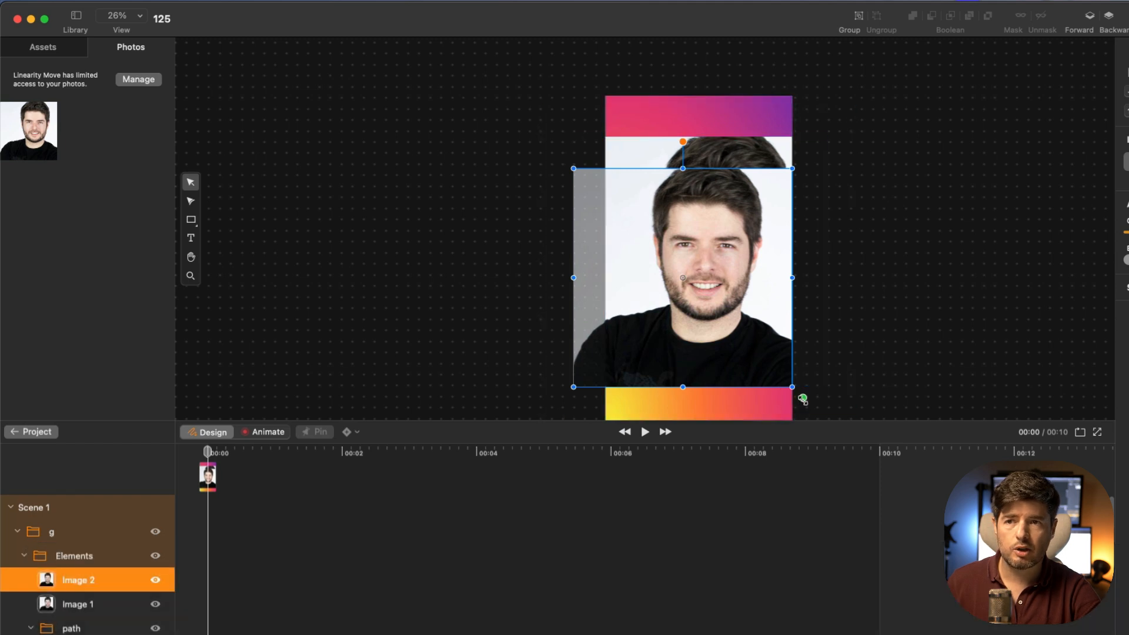
pyautogui.moveTo(794, 389); pyautogui.dragTo(711, 302)
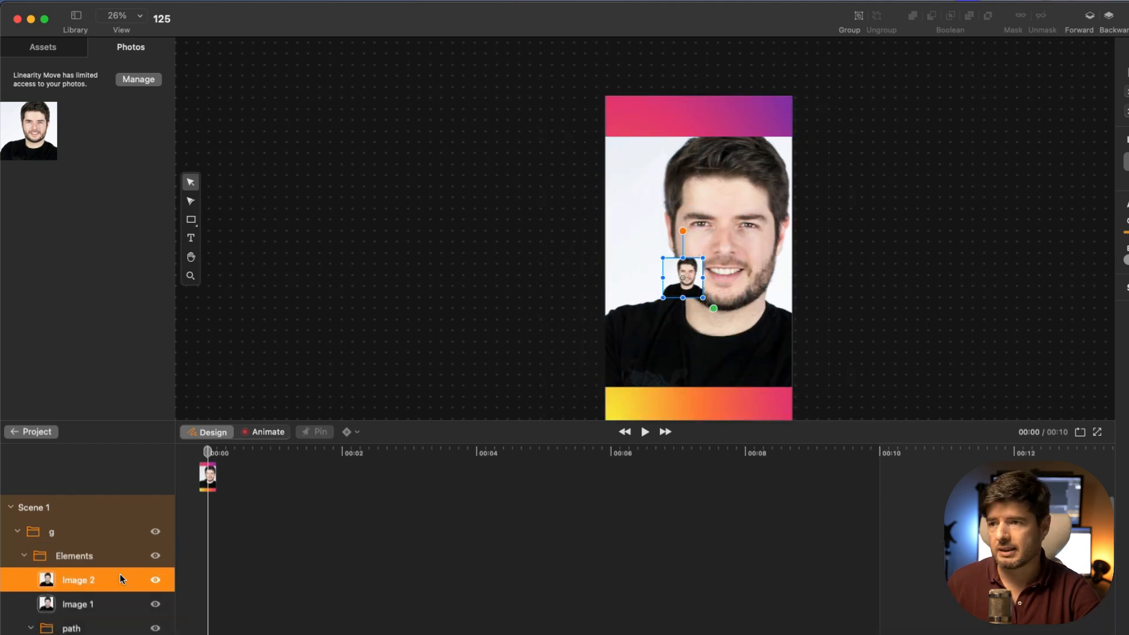
pyautogui.click(101, 605)
pyautogui.press('BackSpace')
pyautogui.click(103, 586)
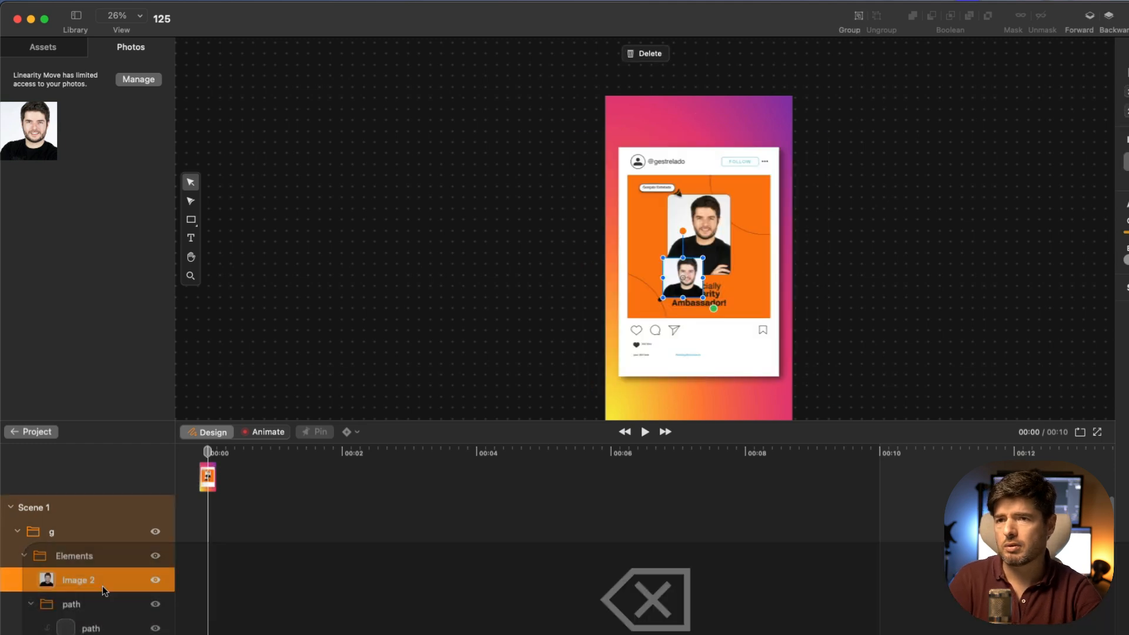
# Fit the small portrait over the profile circle in the card header and place its layer in the circle's path group
pyautogui.moveTo(683, 278); pyautogui.dragTo(670, 196)
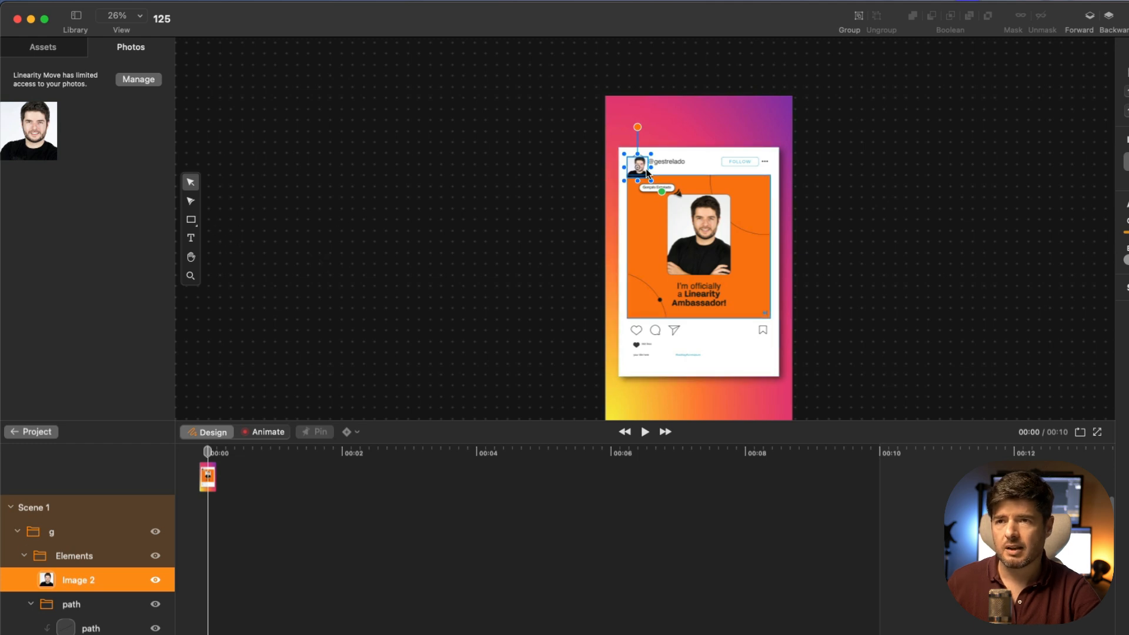
pyautogui.scroll(10, 641, 170)
pyautogui.scroll(-1, 662, 191)
pyautogui.moveTo(660, 189); pyautogui.dragTo(663, 205)
pyautogui.press('super+z')
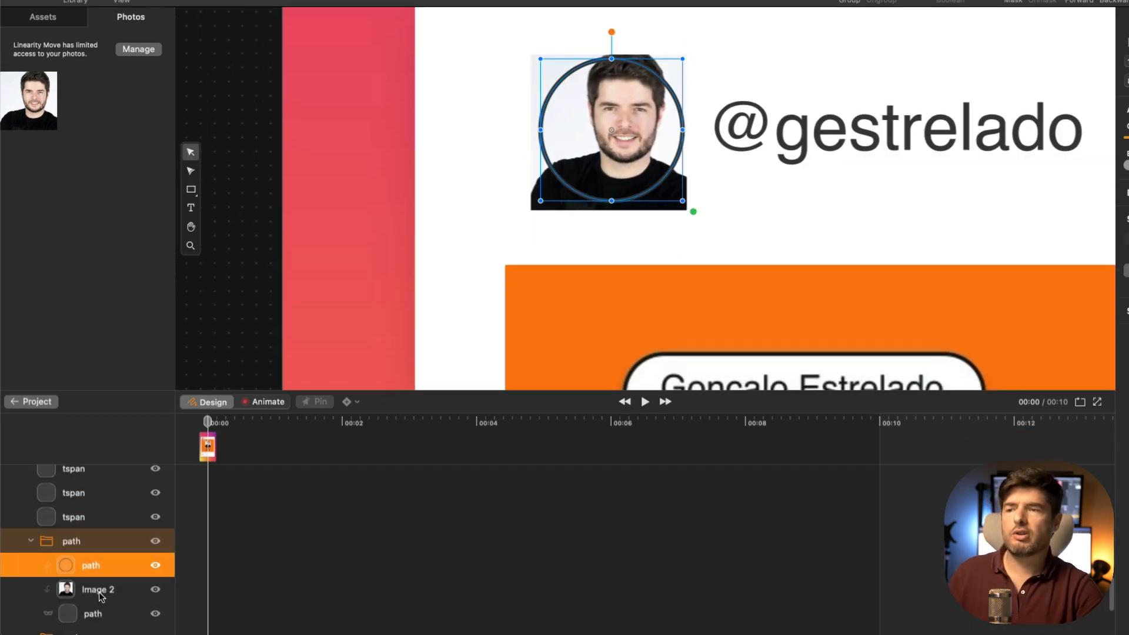
# Move Image 2 above the profile circle's path and use the circle as a mask for the portrait
pyautogui.moveTo(100, 595); pyautogui.dragTo(98, 552)
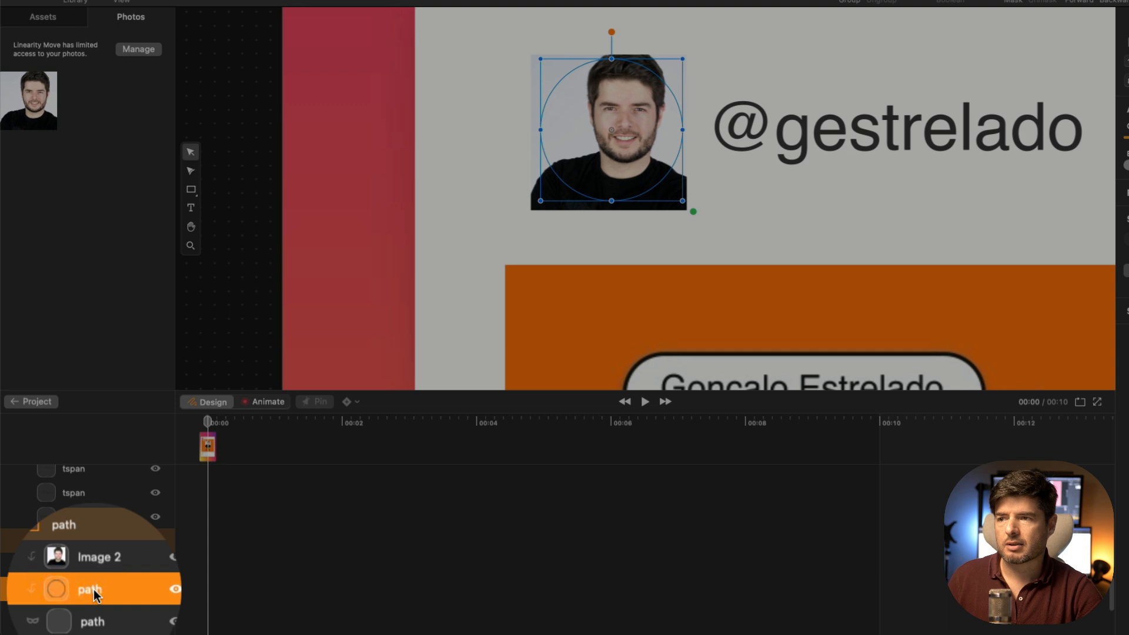
pyautogui.rightClick(94, 595)
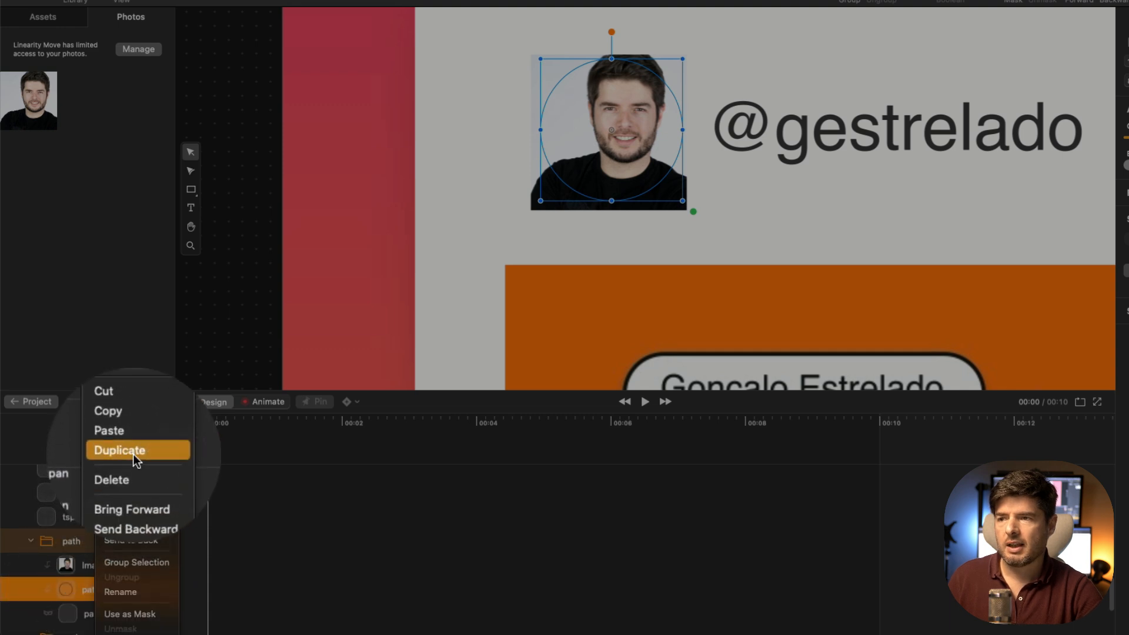
pyautogui.click(136, 594)
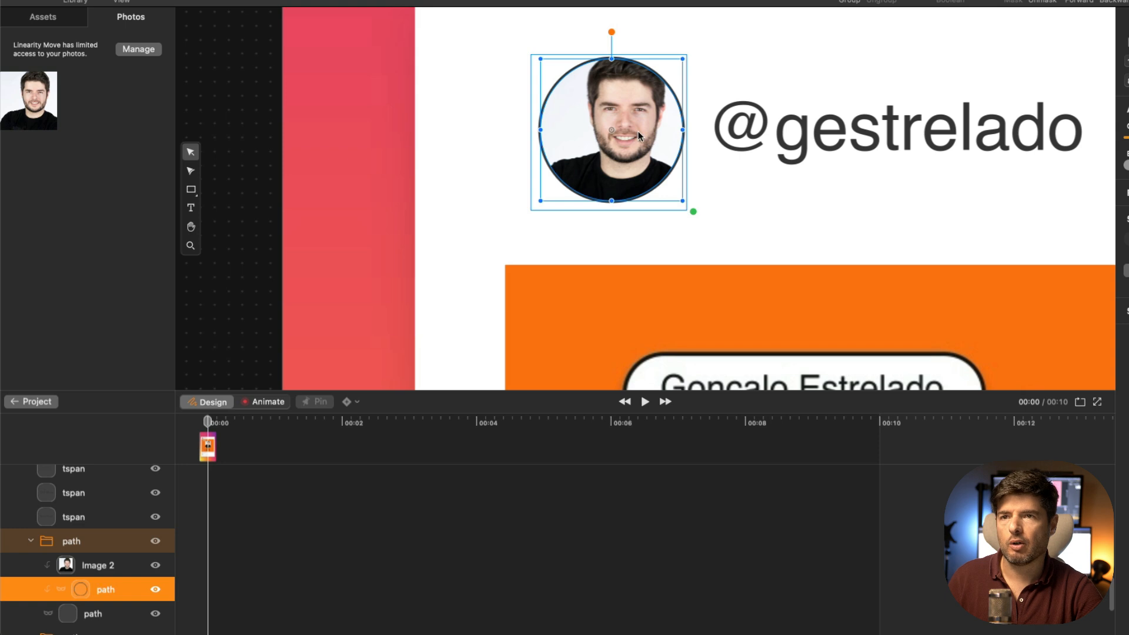
pyautogui.click(767, 203)
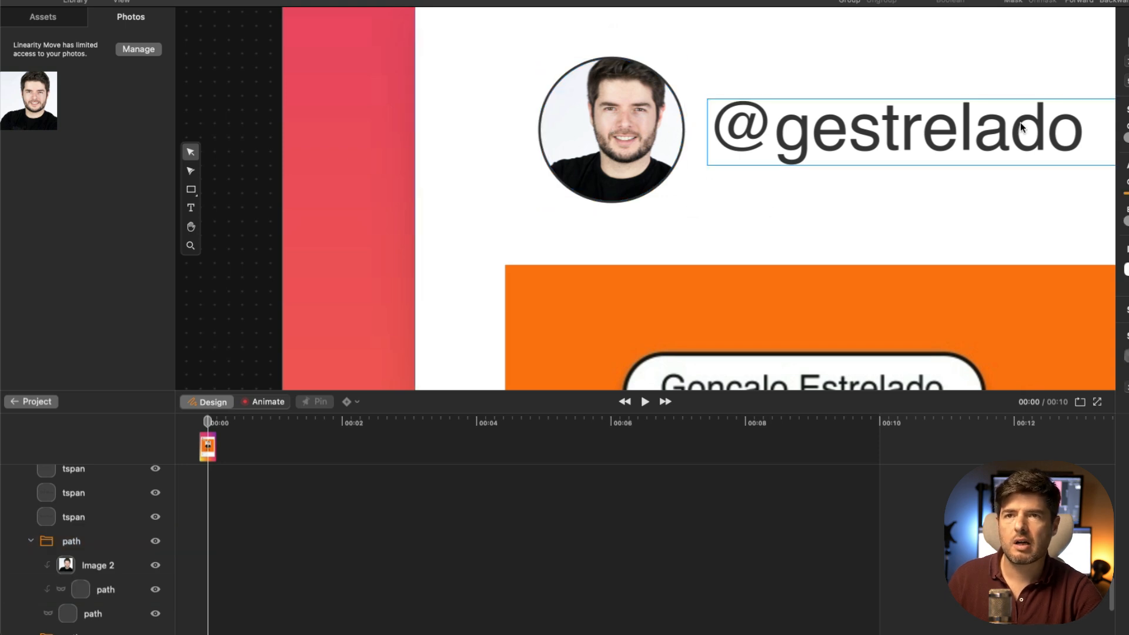
# Replace "your title here" with the copied Linearity ambassador caption and widen its text box across the card to about 762 by 80
pyautogui.press('z')
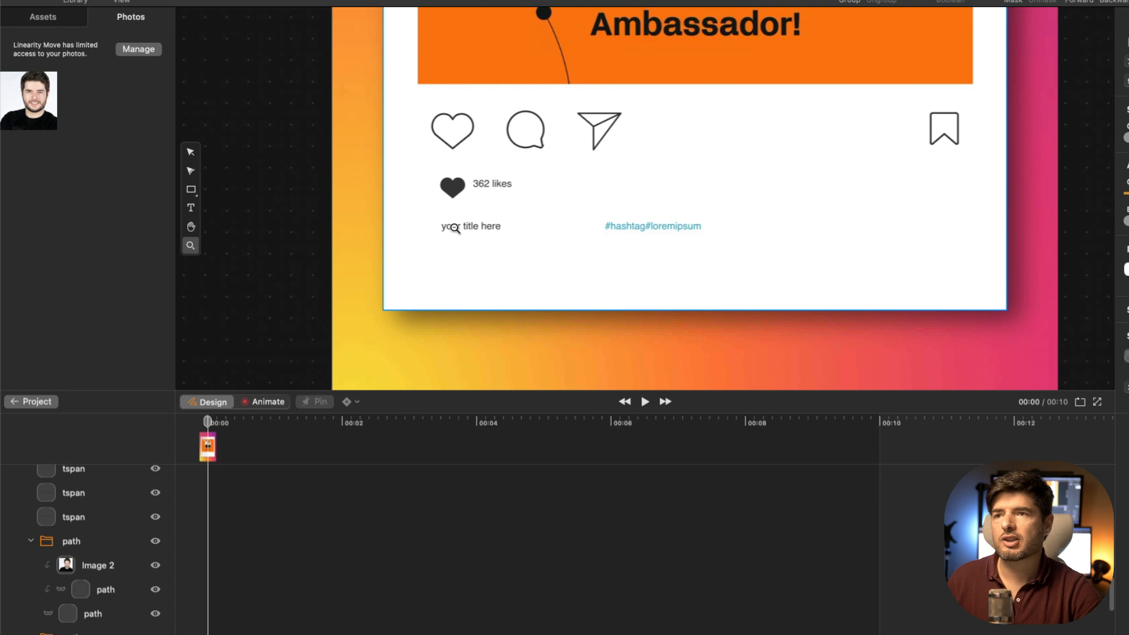
pyautogui.press('super+Tab')
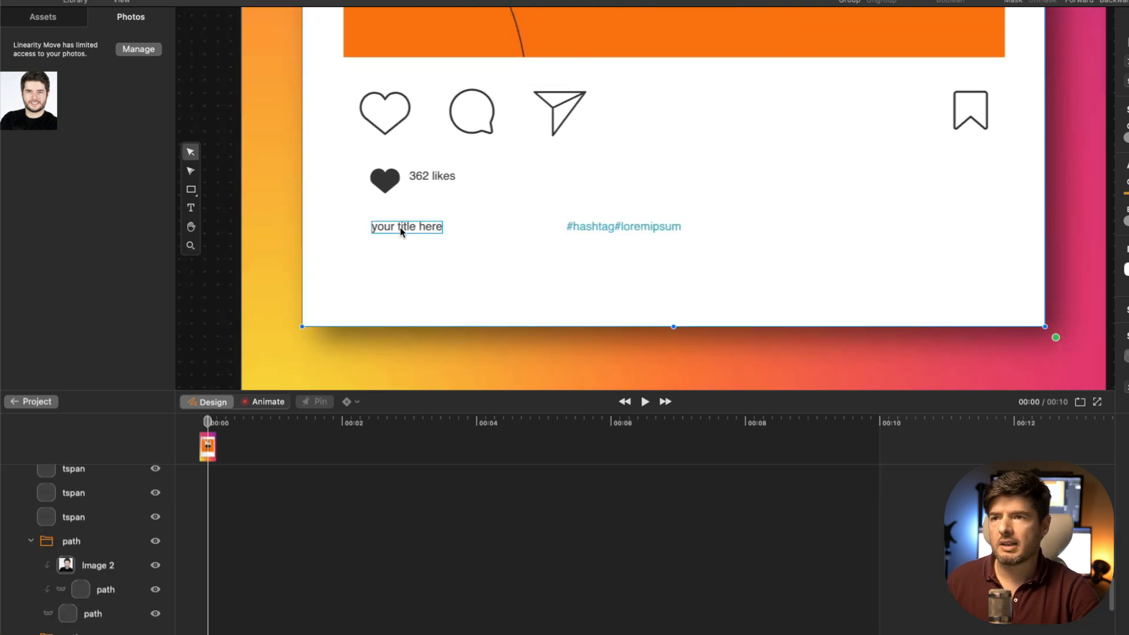
pyautogui.doubleClick(400, 227)
pyautogui.tripleClick(400, 228)
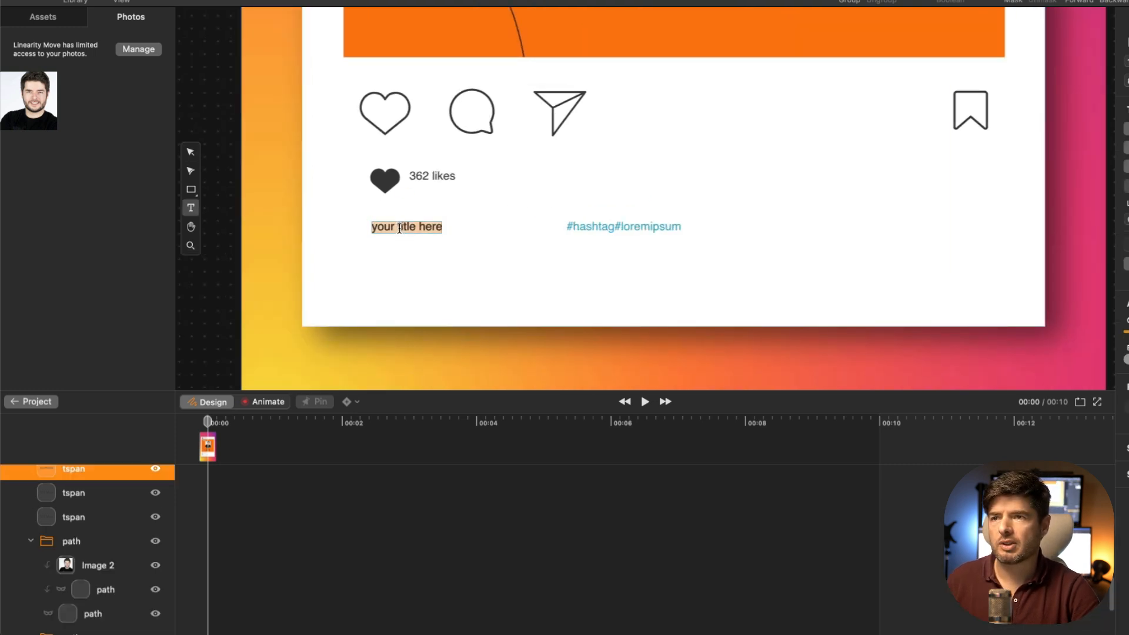
pyautogui.press('super+v')
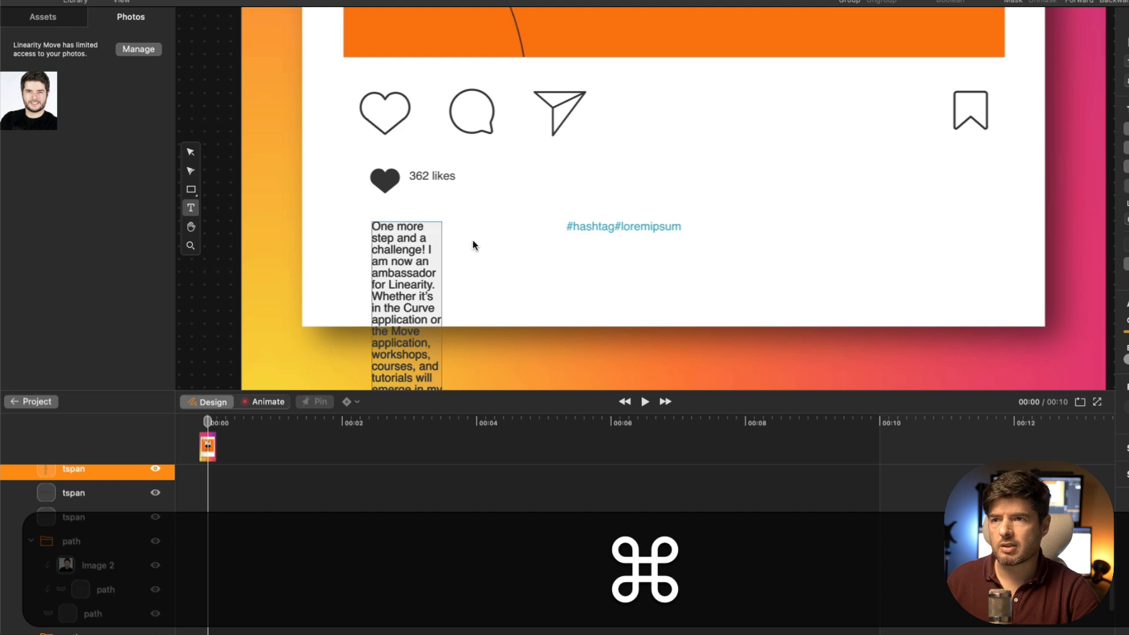
pyautogui.press('Escape')
pyautogui.moveTo(443, 234); pyautogui.dragTo(982, 285)
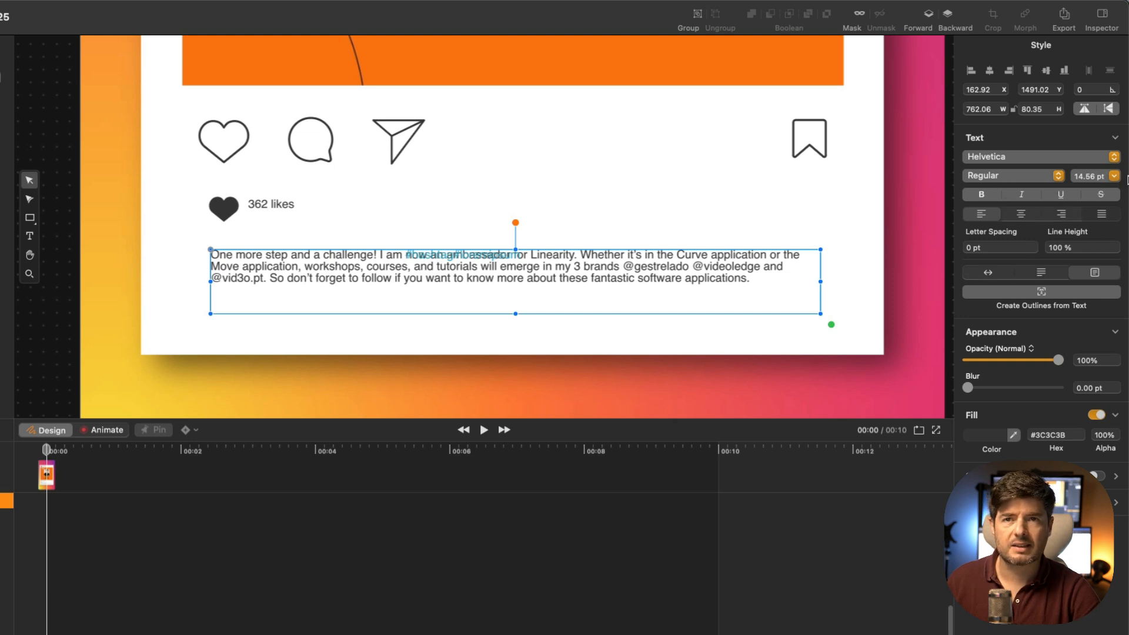
# Set the caption's font size to 18 pt and move the #hashtag#loremipsum text directly beneath the caption
pyautogui.click(1115, 176)
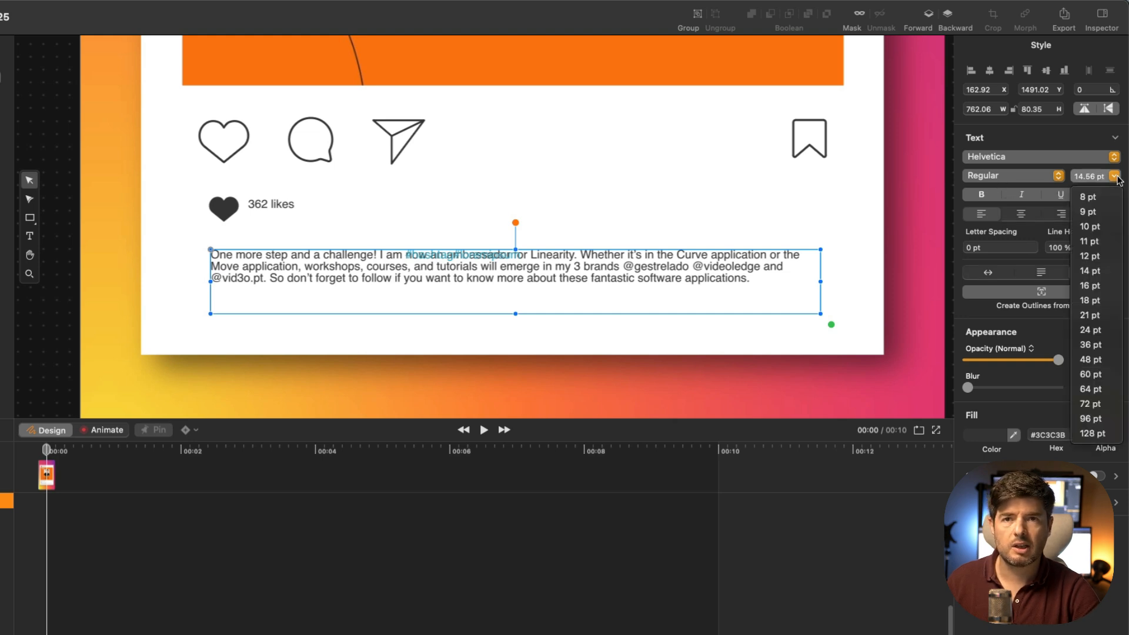
pyautogui.press('Escape')
pyautogui.click(1106, 307)
pyautogui.moveTo(478, 275); pyautogui.dragTo(277, 305)
pyautogui.click(463, 256)
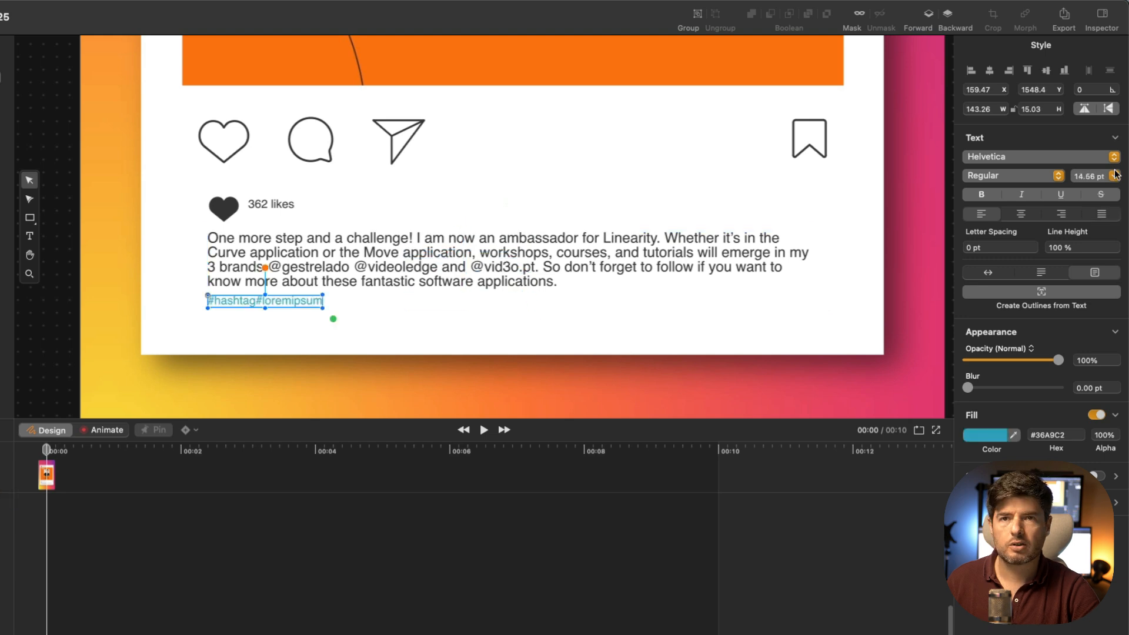
pyautogui.click(1114, 176)
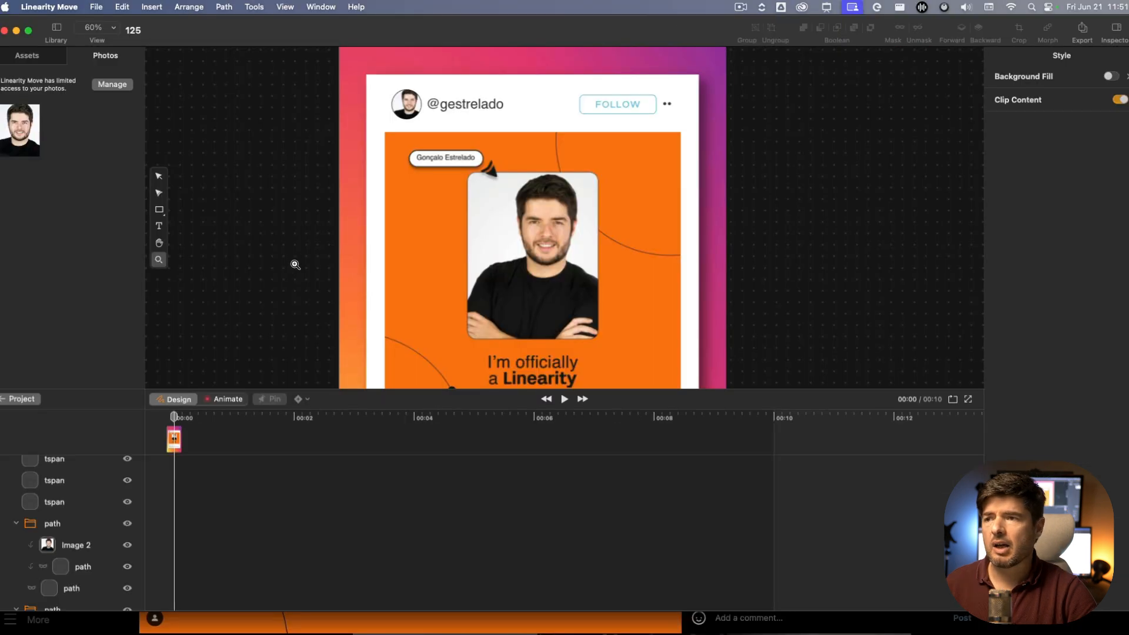
# Try a #67C9E5 fill with 50% alpha on the FOLLOW button's rounded rectangle
pyautogui.scroll(10, 619, 106)
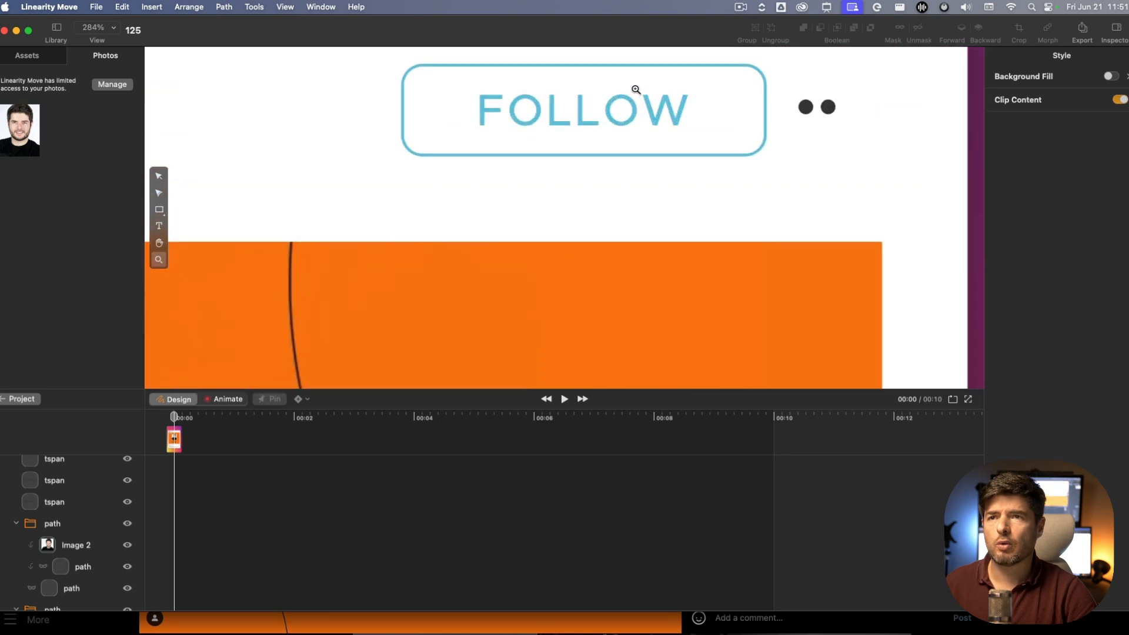
pyautogui.scroll(1, 637, 89)
pyautogui.press('space')
pyautogui.moveTo(552, 173); pyautogui.dragTo(573, 210)
pyautogui.scroll(-5, 86, 507)
pyautogui.scroll(9, 86, 507)
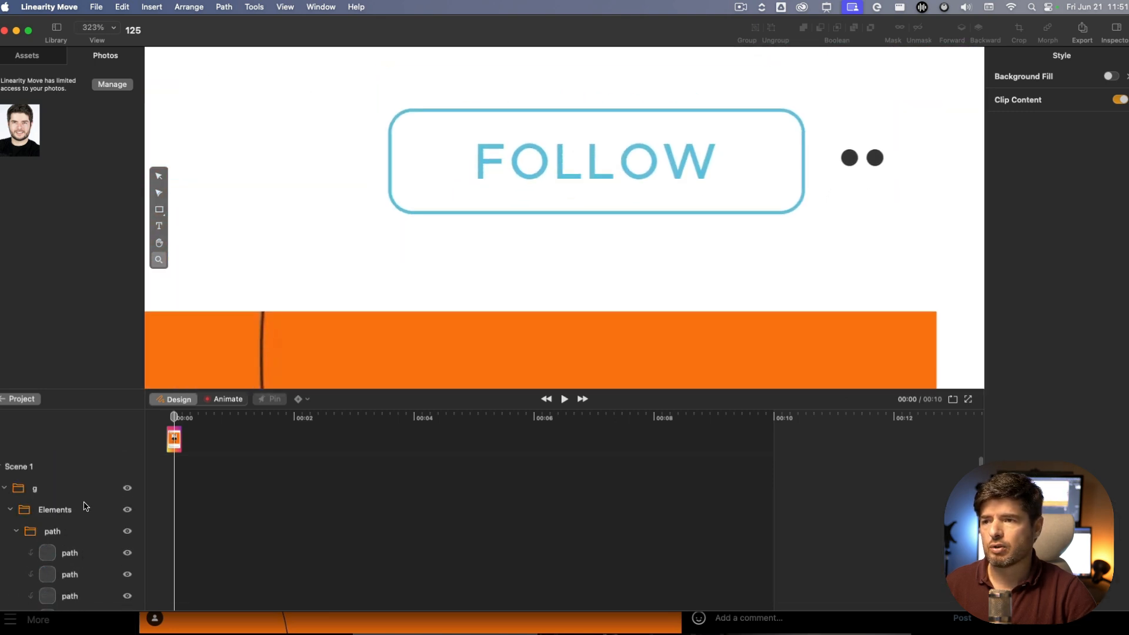
pyautogui.scroll(-3, 87, 507)
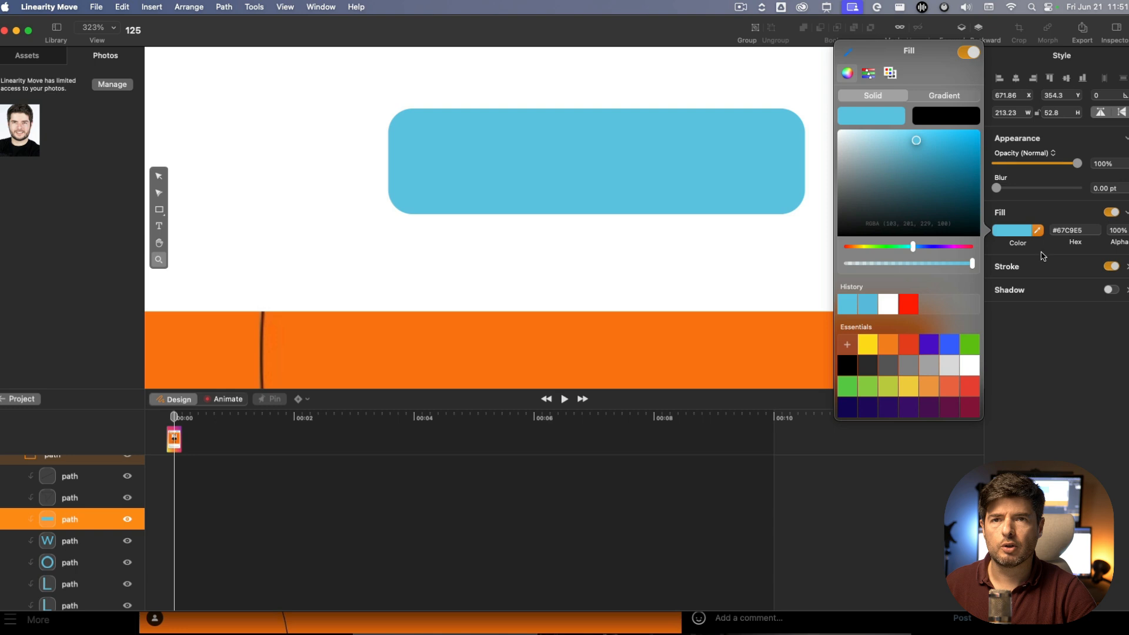
pyautogui.click(1121, 230)
pyautogui.write('50')
pyautogui.press('Return')
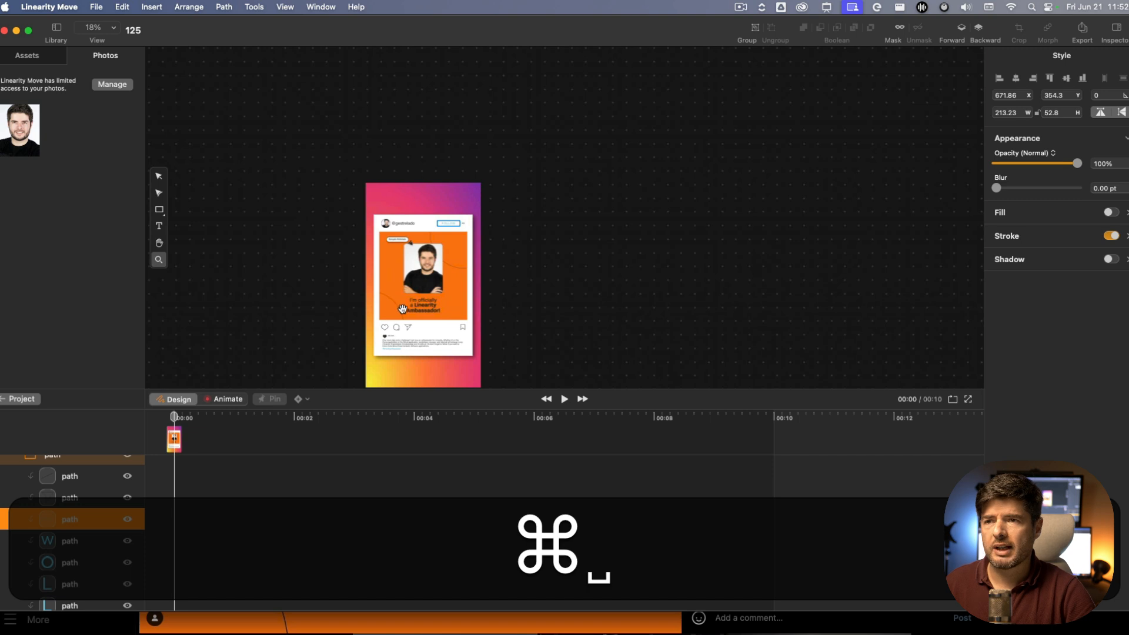
# Switch to Freepik in Safari and search its vectors for a mouse cursor set
pyautogui.moveTo(395, 304); pyautogui.dragTo(414, 232)
pyautogui.click(424, 246)
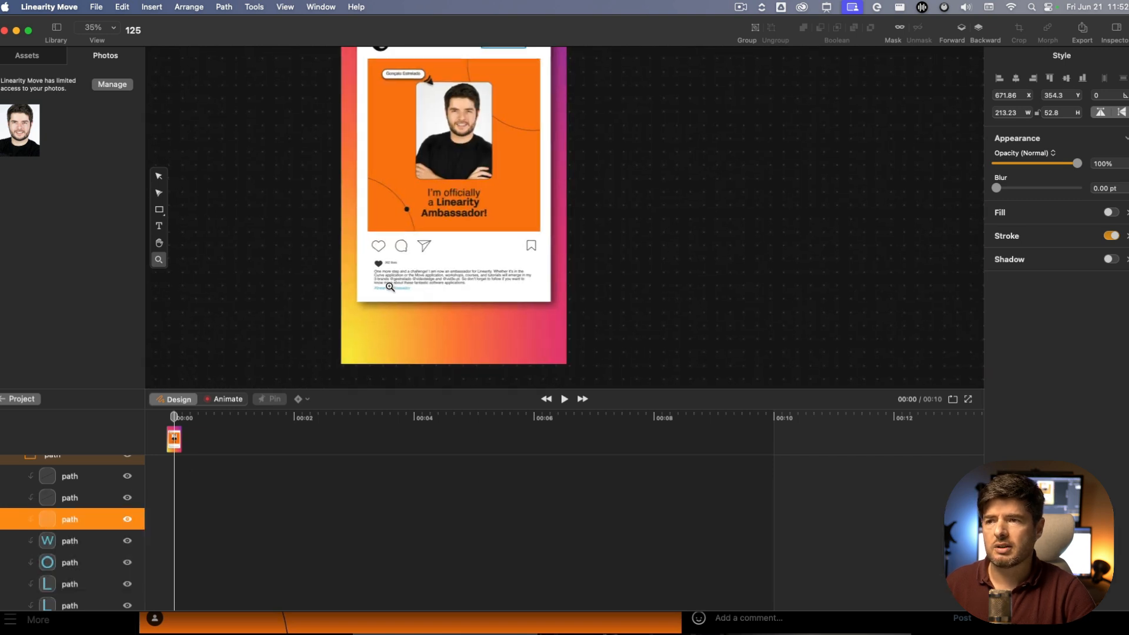
pyautogui.press('super+Tab')
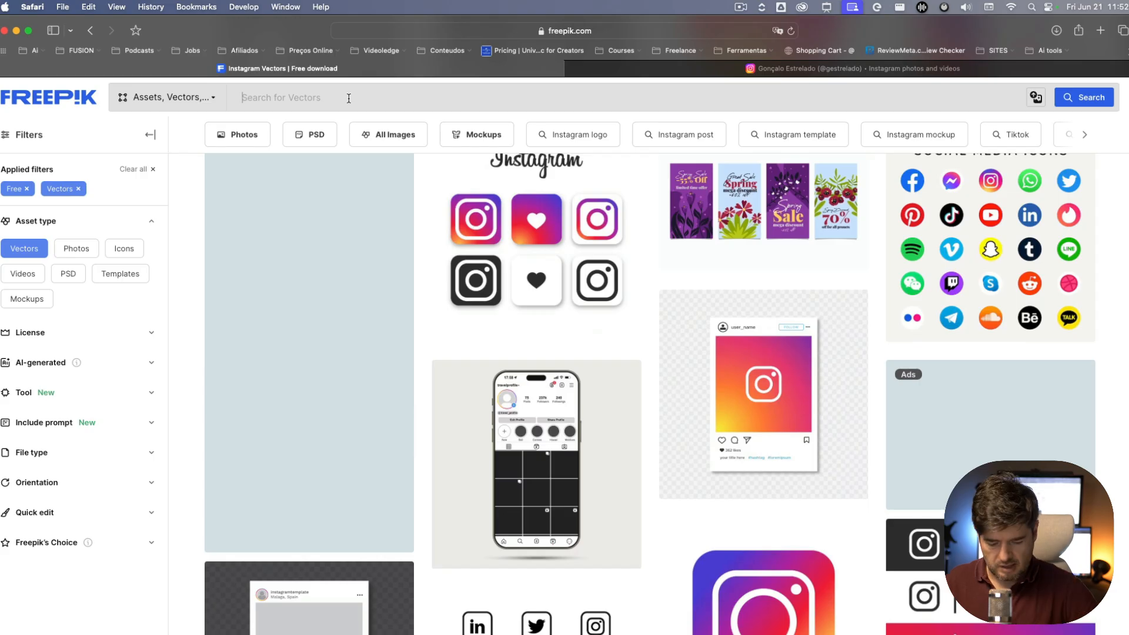
pyautogui.write('mous')
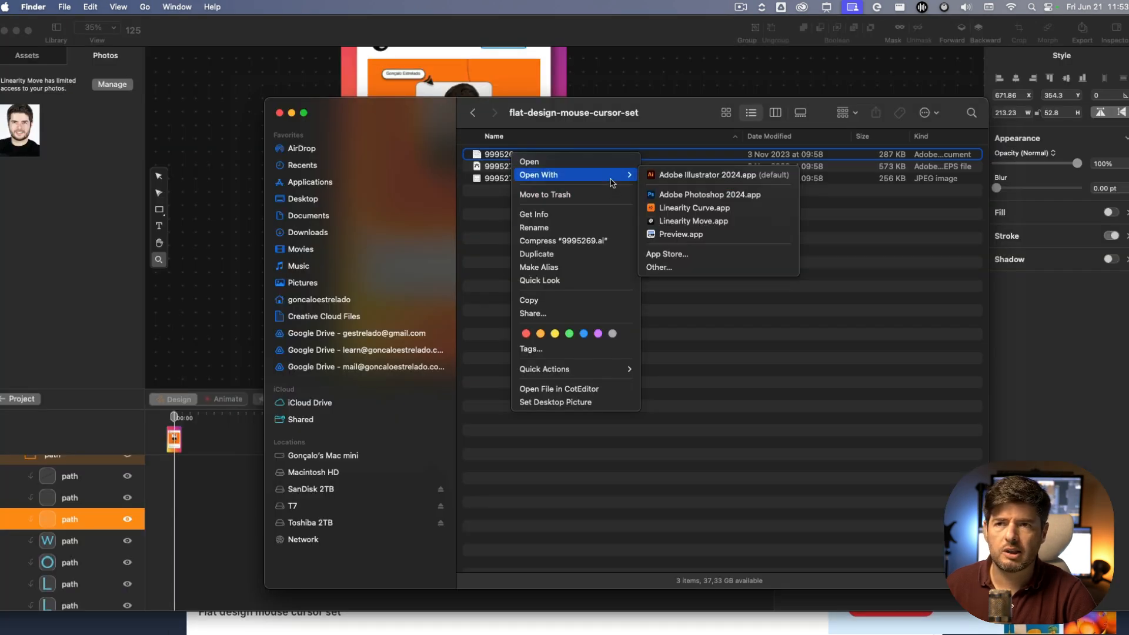
# Open 9995269.ai in Linearity Curve and delete its arrow rows, loading spinners and the zoom, move, fist and prohibition icons
pyautogui.click(697, 207)
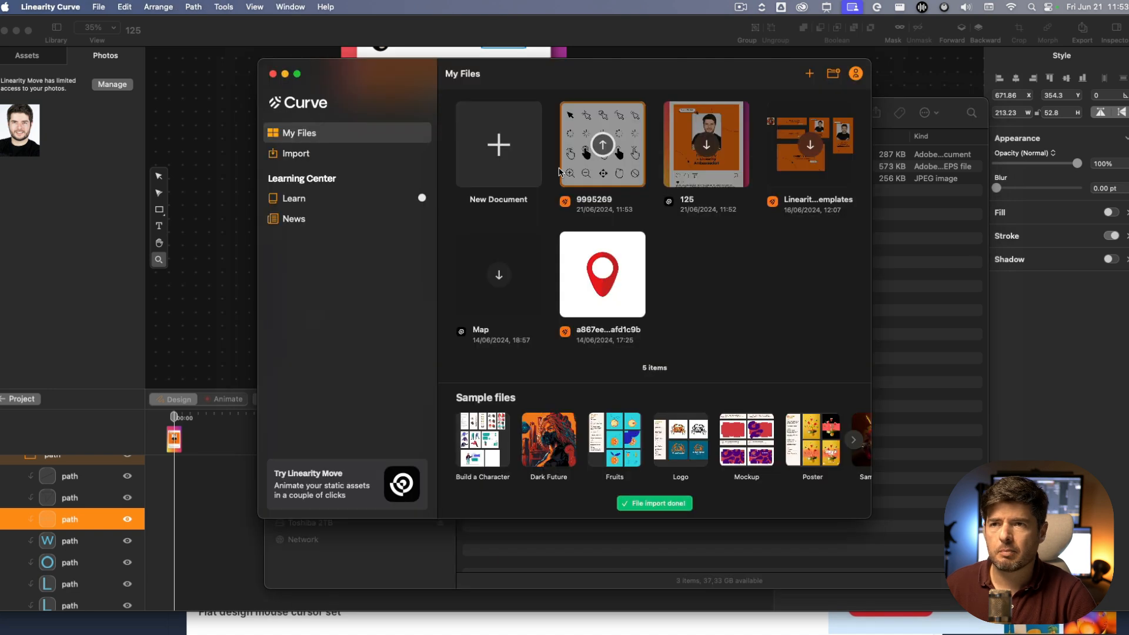
pyautogui.doubleClick(588, 153)
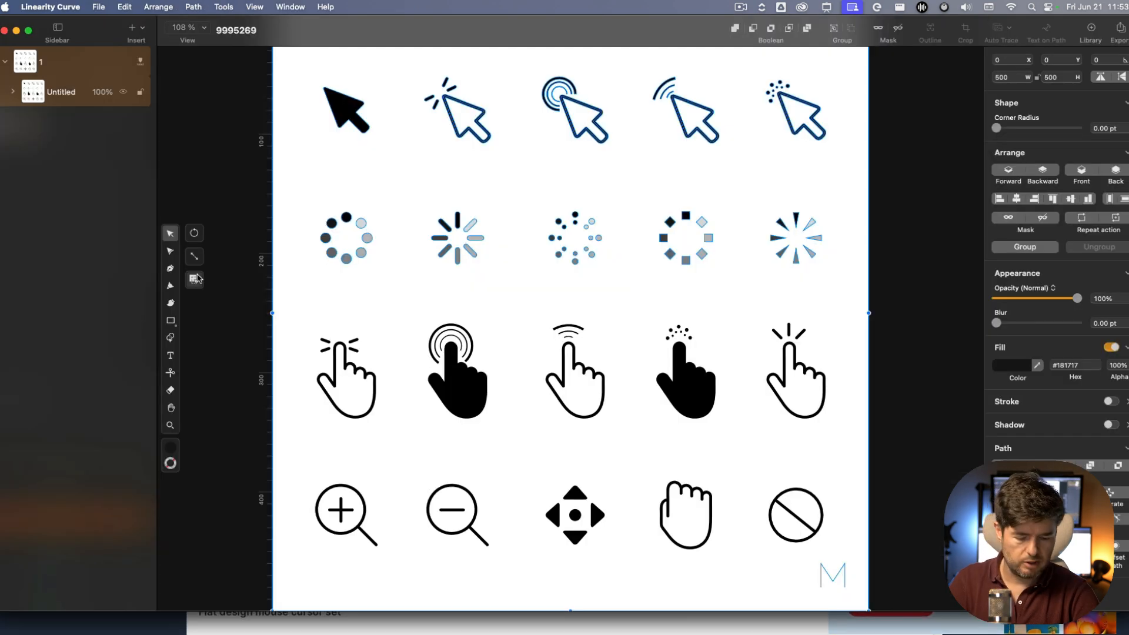
pyautogui.press('BackSpace')
pyautogui.moveTo(902, 454); pyautogui.dragTo(238, 581)
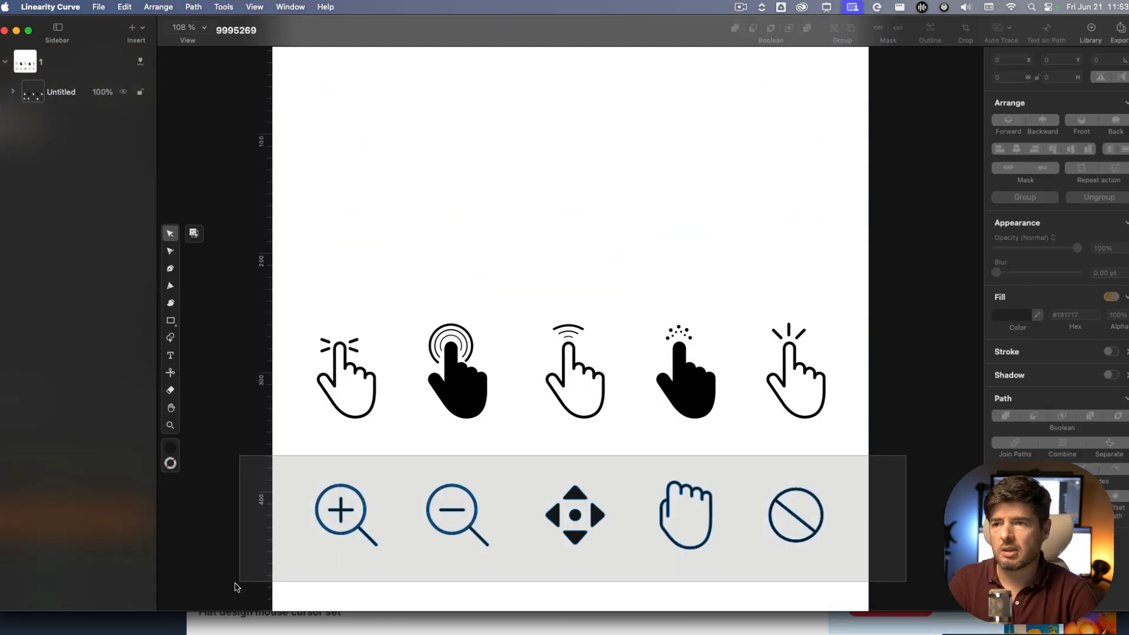
pyautogui.press('BackSpace')
# Delete the remaining icons and click marks, keeping only the middle outlined pointing hand
pyautogui.click(355, 380)
pyautogui.press('BackSpace')
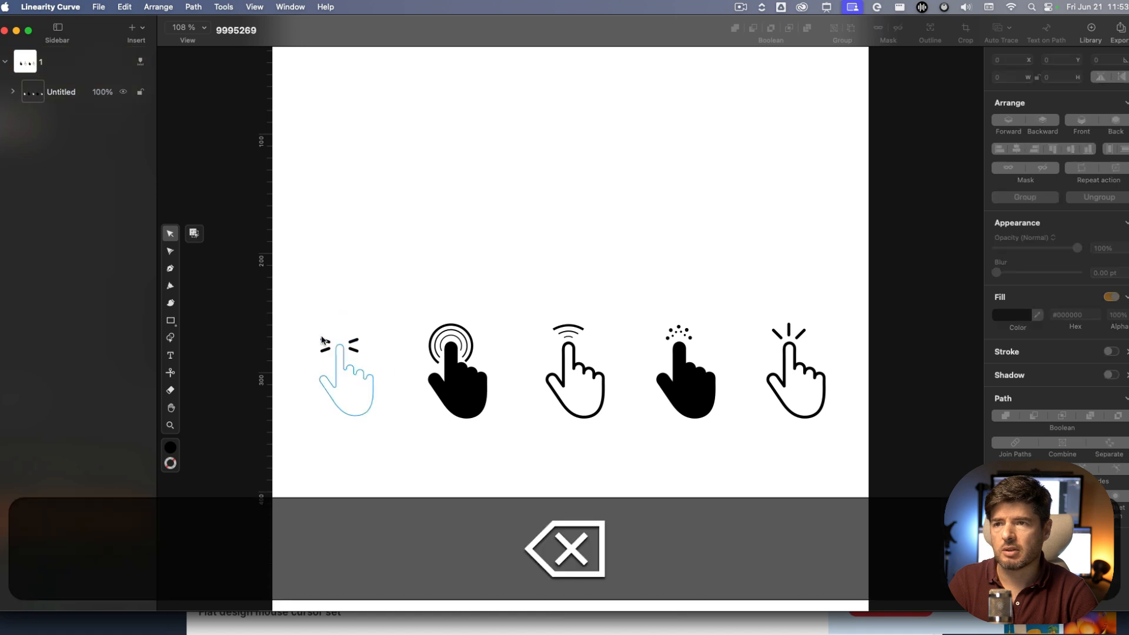
pyautogui.moveTo(287, 320); pyautogui.dragTo(502, 440)
pyautogui.press('BackSpace')
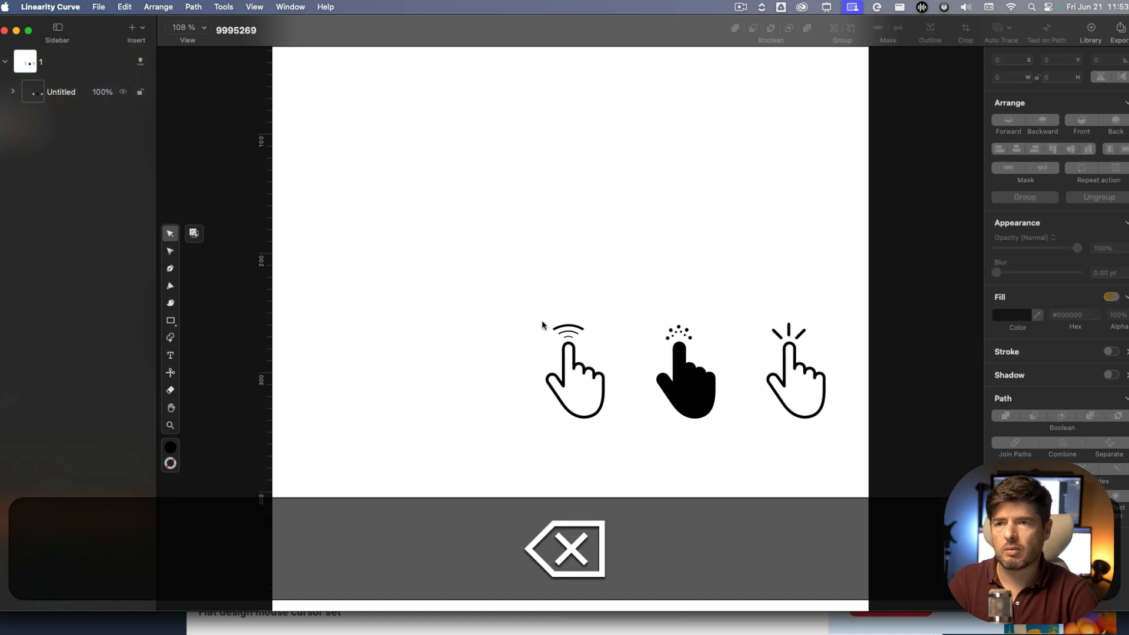
pyautogui.moveTo(531, 303); pyautogui.dragTo(606, 342)
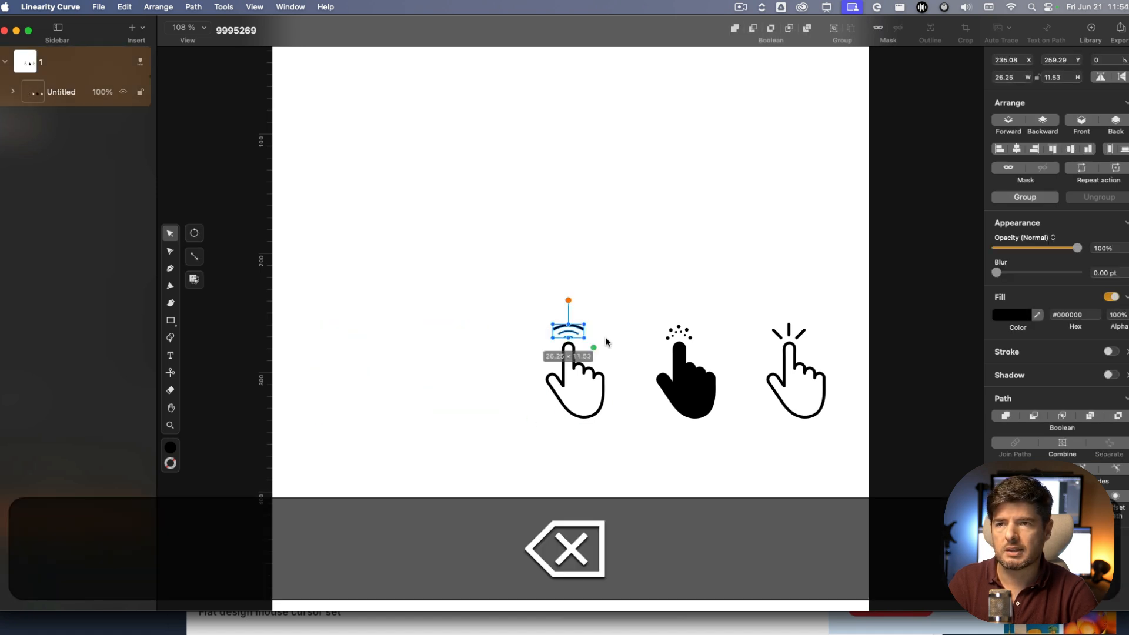
pyautogui.press('BackSpace')
pyautogui.moveTo(653, 304); pyautogui.dragTo(907, 461)
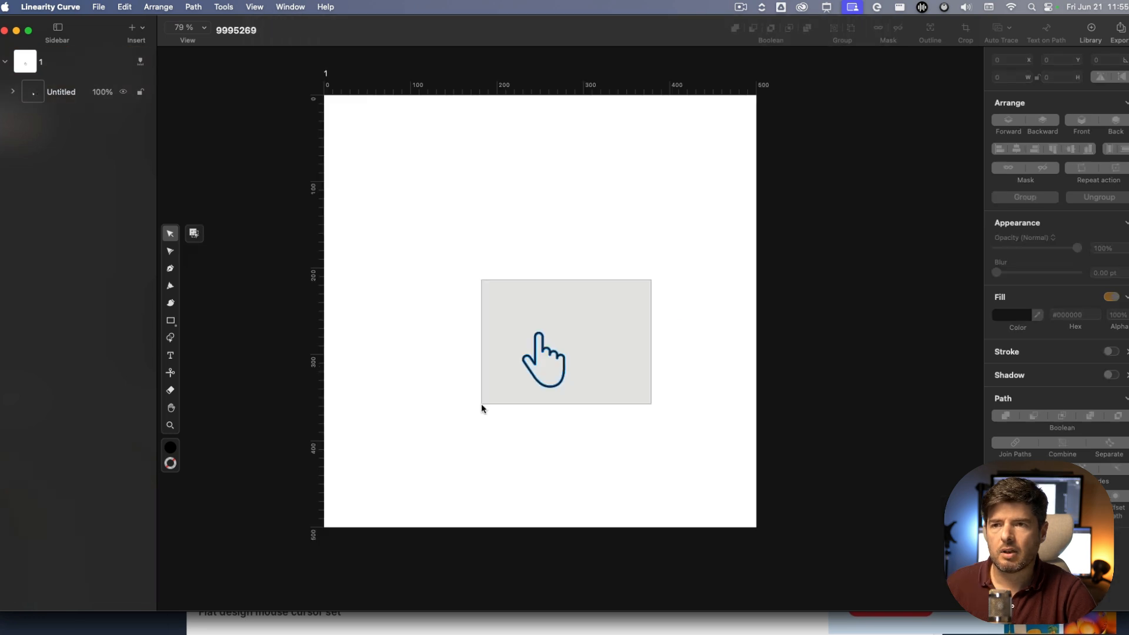
# Group the pointing hand's paths, then enlarge the group proportionally and move it toward the artboard's centre
pyautogui.moveTo(482, 408); pyautogui.dragTo(482, 409)
pyautogui.rightClick(542, 356)
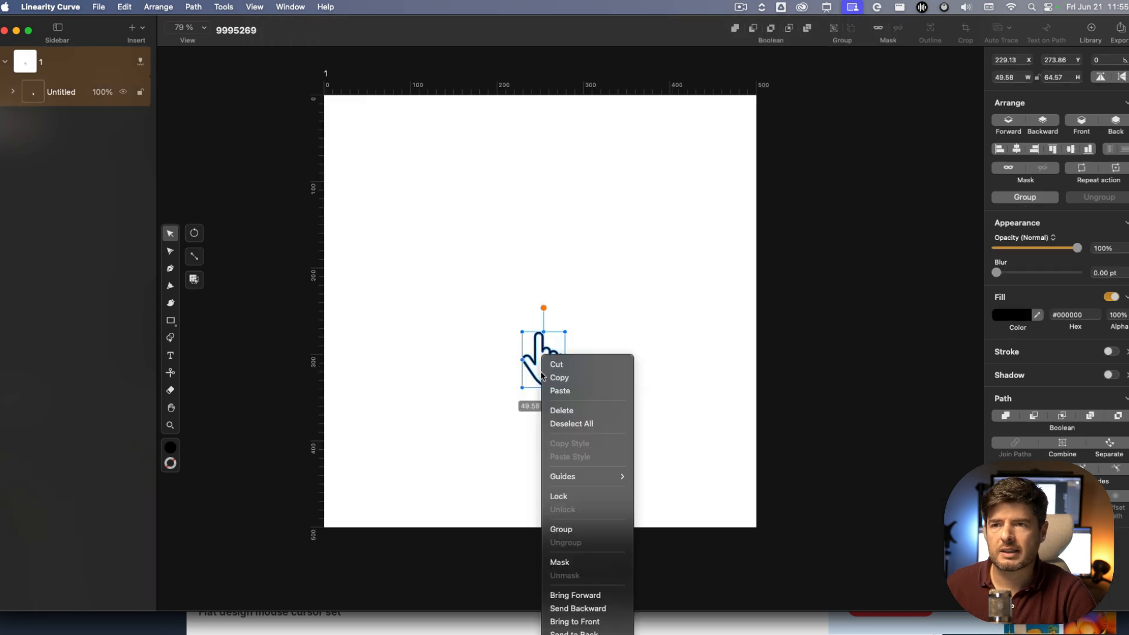
pyautogui.click(588, 530)
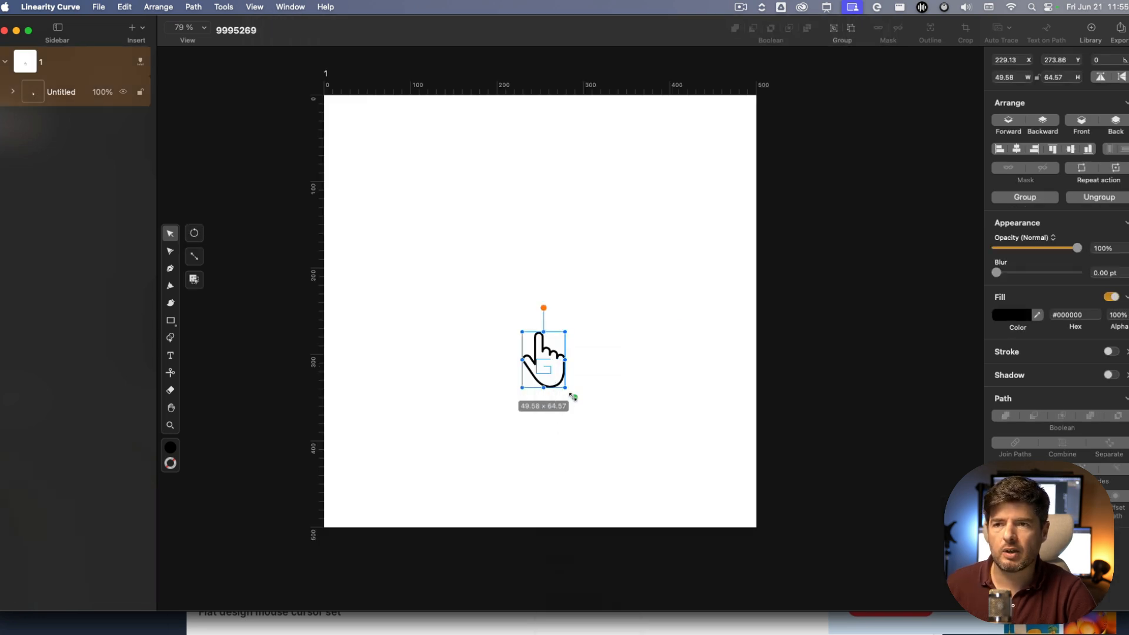
pyautogui.moveTo(573, 397); pyautogui.dragTo(681, 536)
pyautogui.moveTo(641, 421); pyautogui.dragTo(598, 315)
# Copy the hand group into Scene 1 in Linearity Move and place it over the post's headline at about X 540, Y 1051
pyautogui.press('super+c')
pyautogui.press('super+Tab')
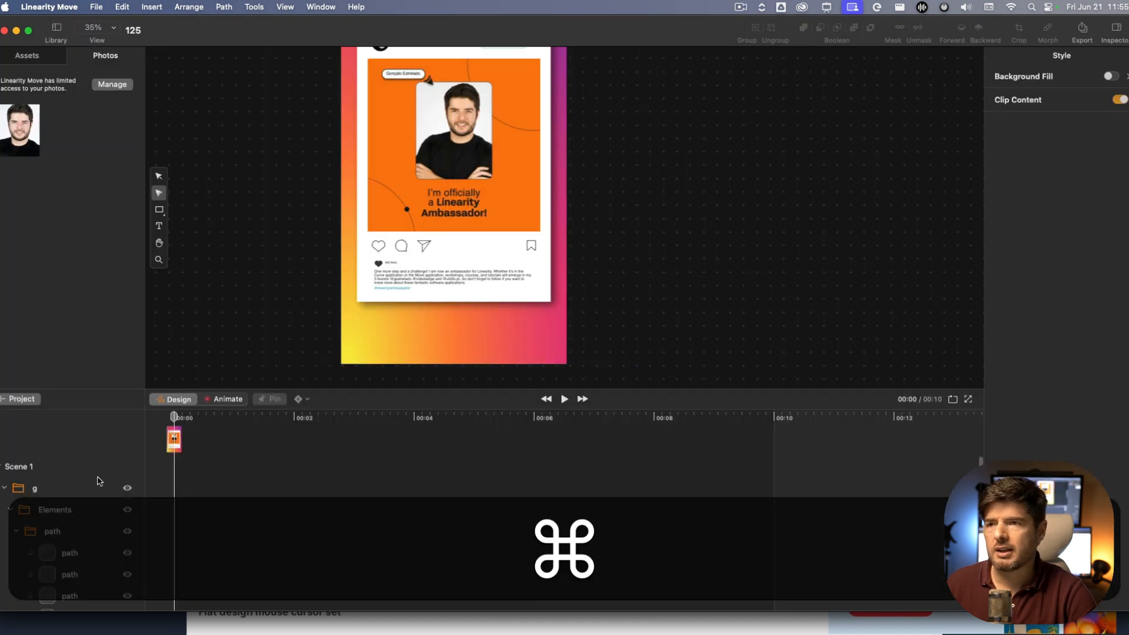
pyautogui.press('super+v')
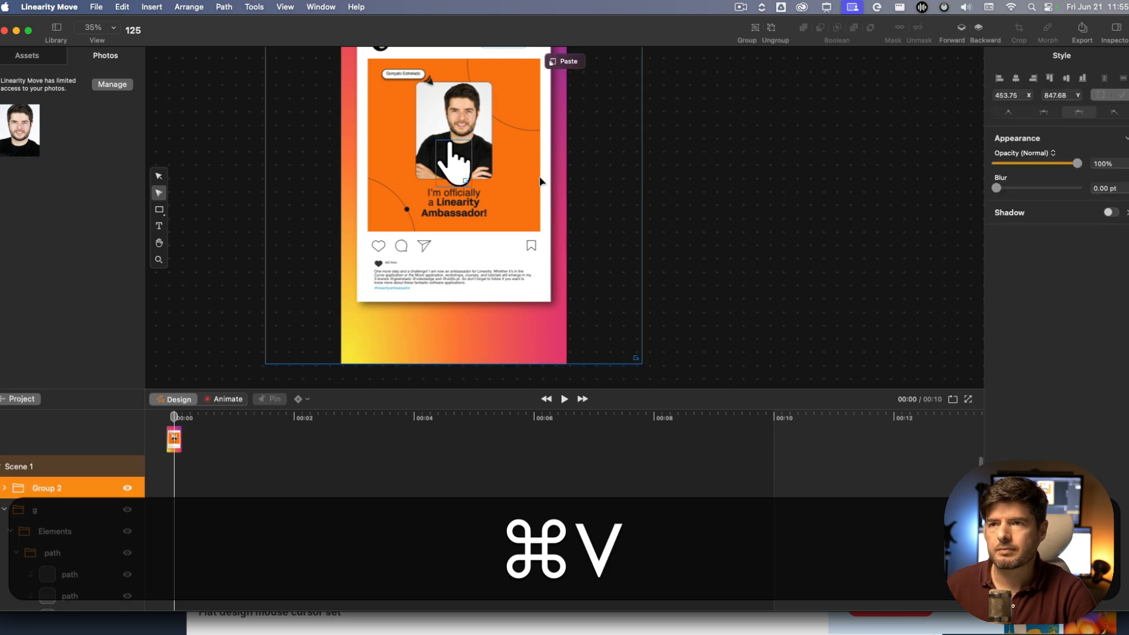
pyautogui.moveTo(438, 272); pyautogui.dragTo(506, 203)
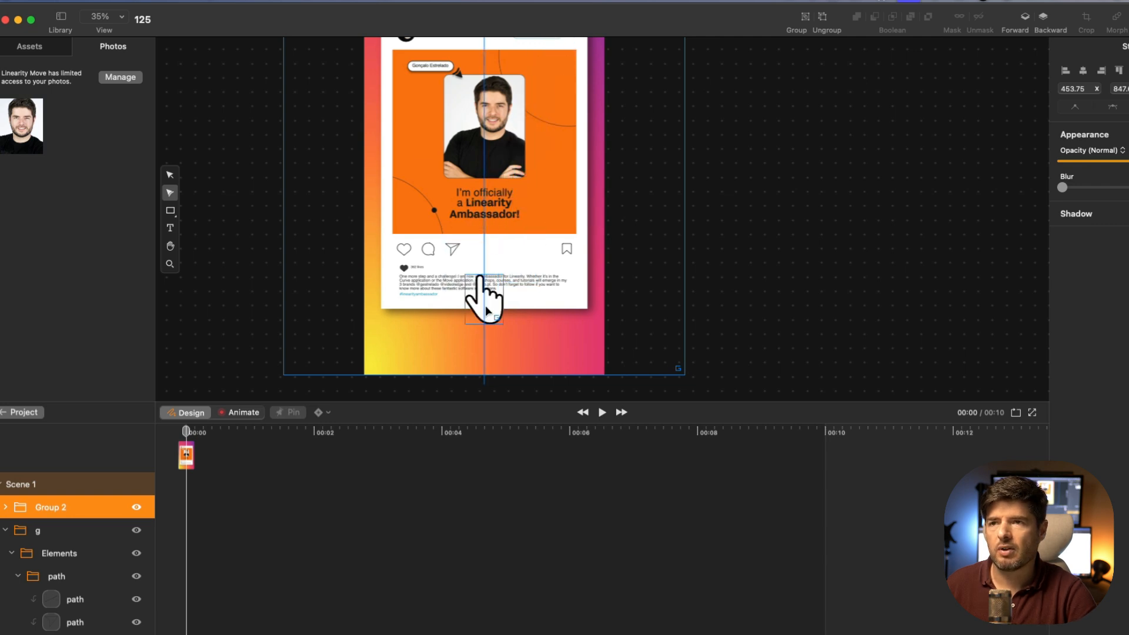
# Rename the pasted hand's layer group as Hand
pyautogui.doubleClick(55, 511)
pyautogui.write('H')
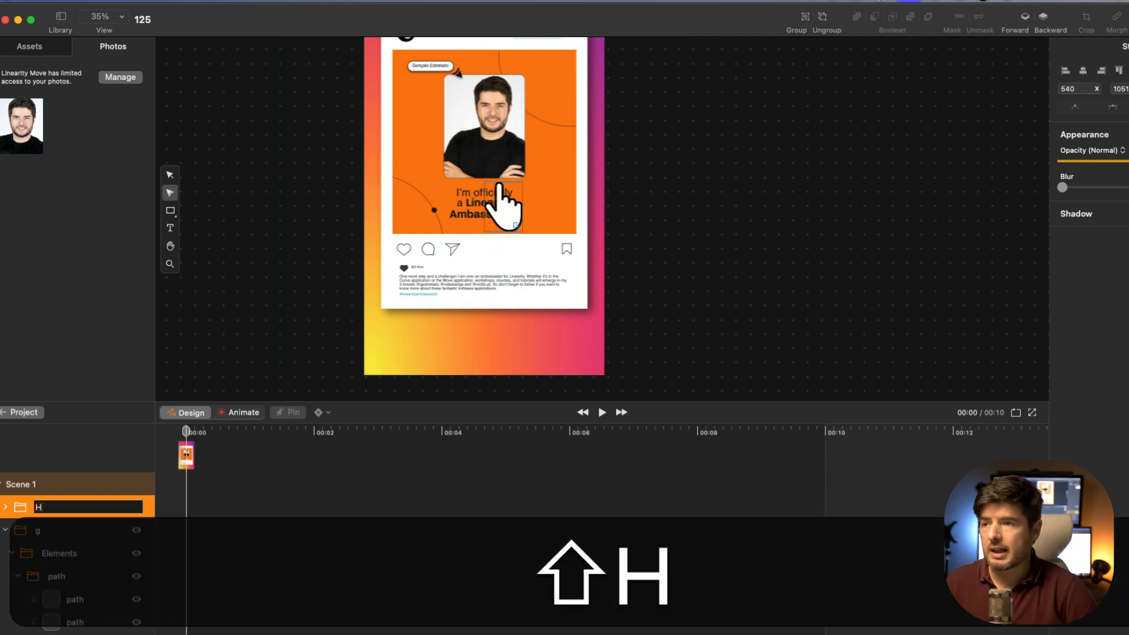
pyautogui.write('and')
pyautogui.click(36, 532)
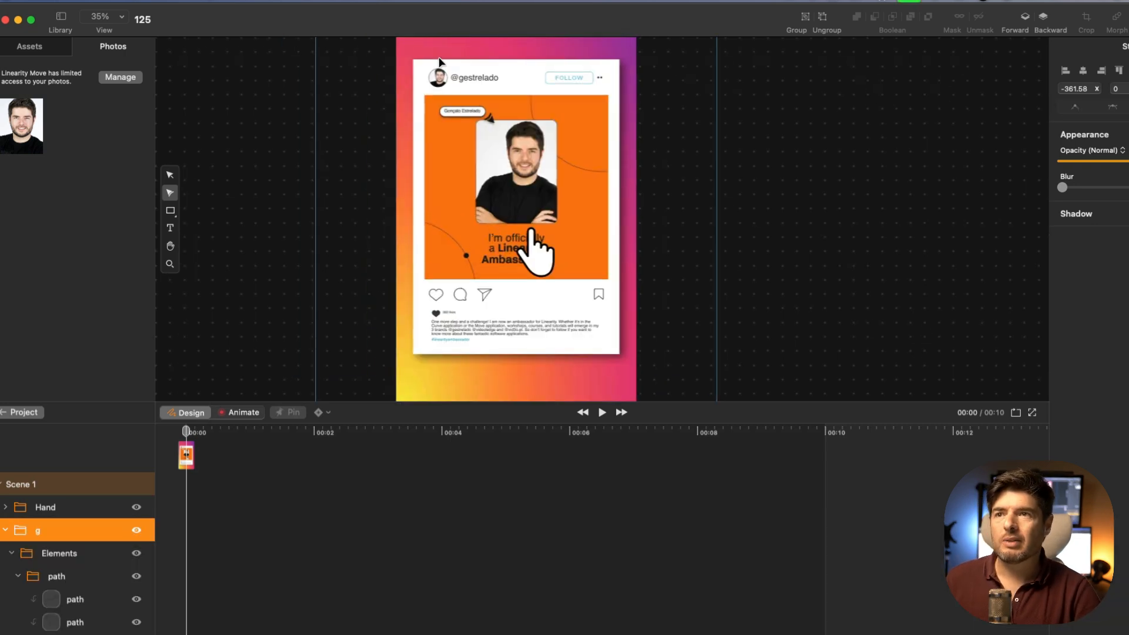
# Examine how the Hand and g groups are structured, checking which artwork the g group's visibility controls
pyautogui.click(540, 276)
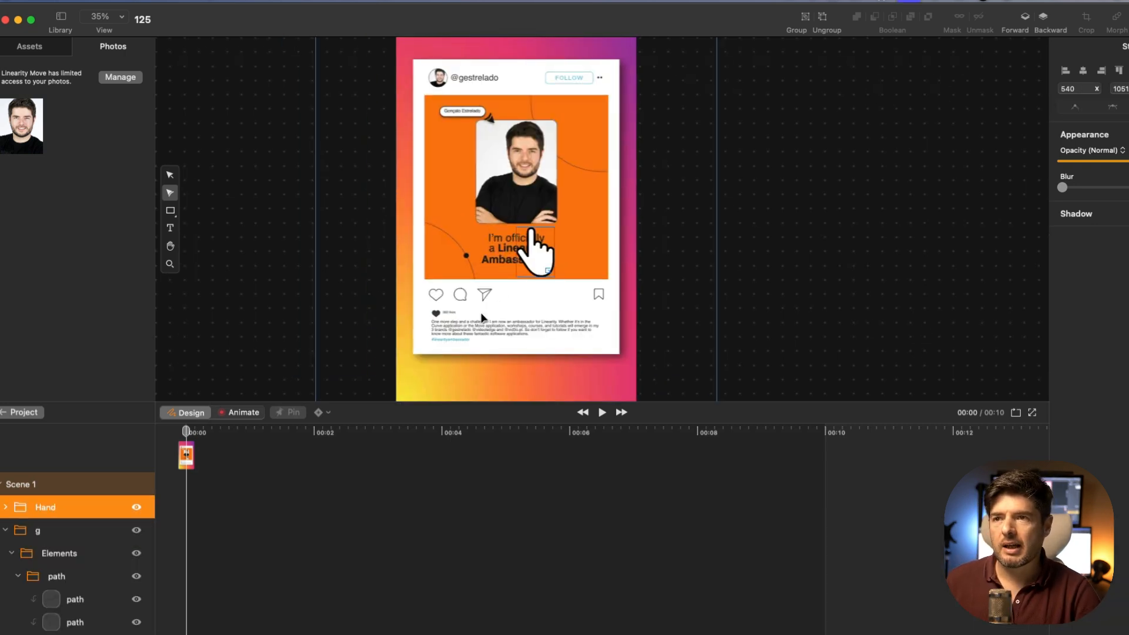
pyautogui.click(513, 328)
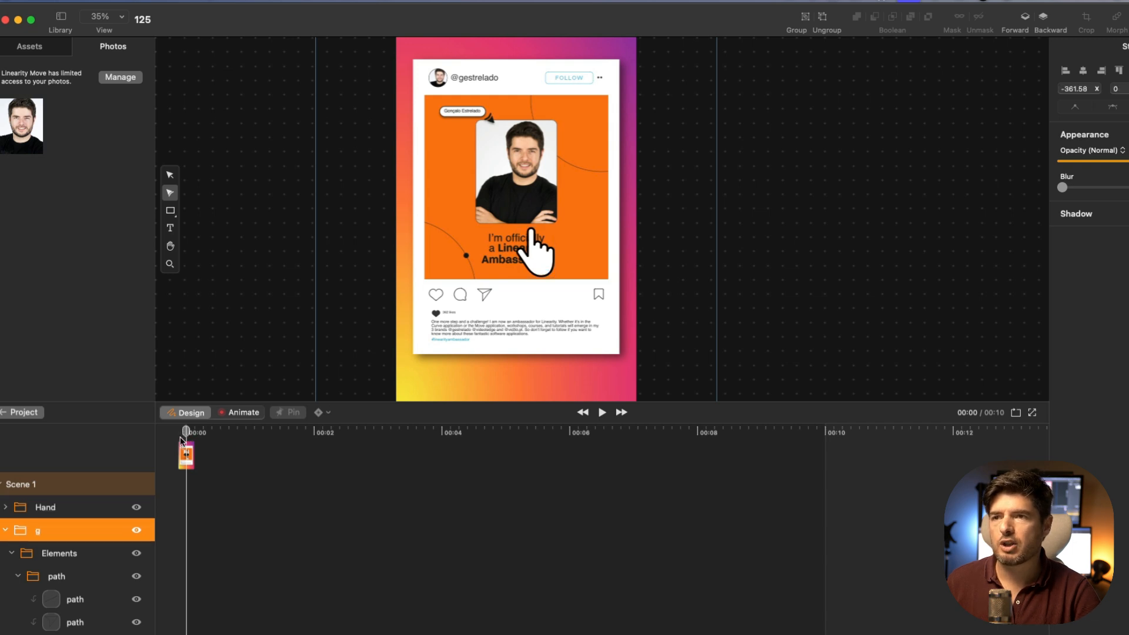
pyautogui.click(136, 531)
pyautogui.click(136, 532)
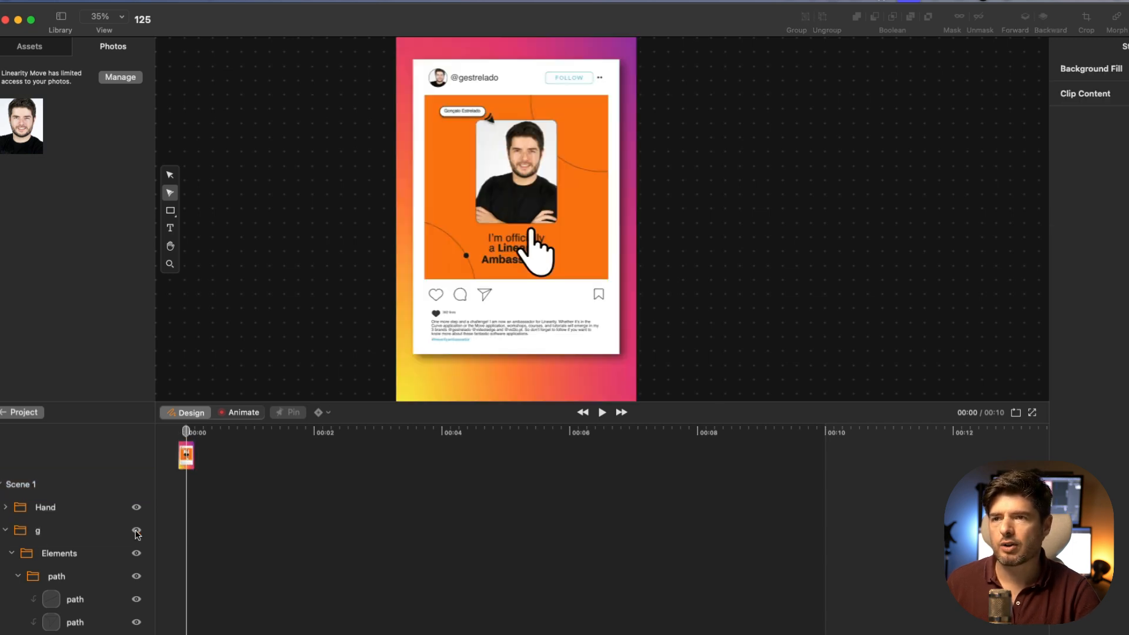
pyautogui.click(18, 532)
pyautogui.click(39, 532)
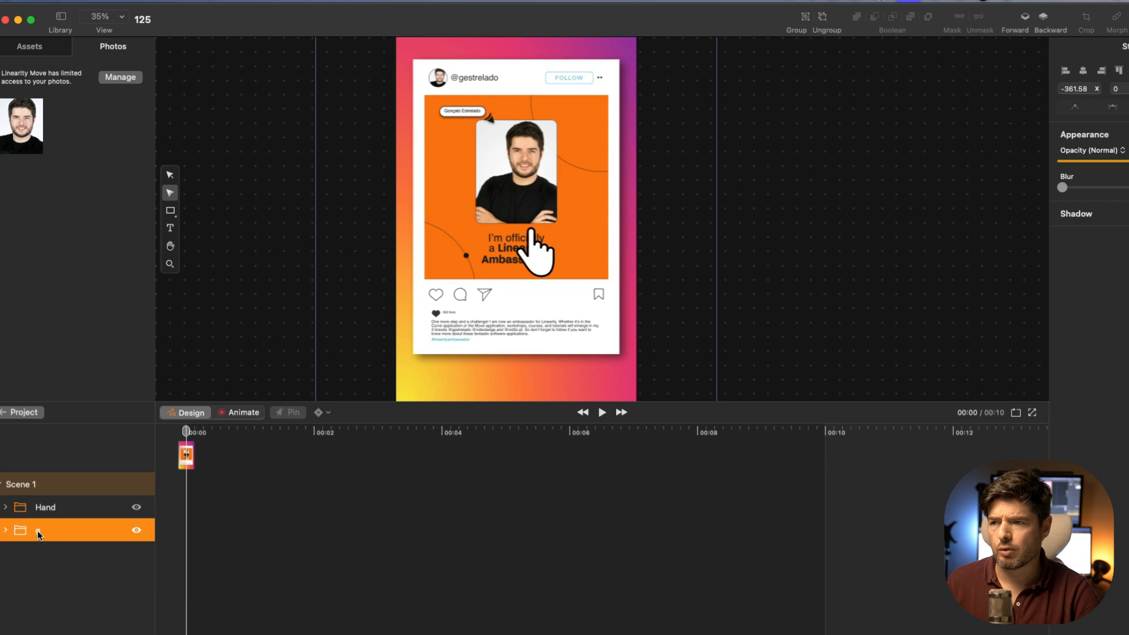
pyautogui.click(6, 531)
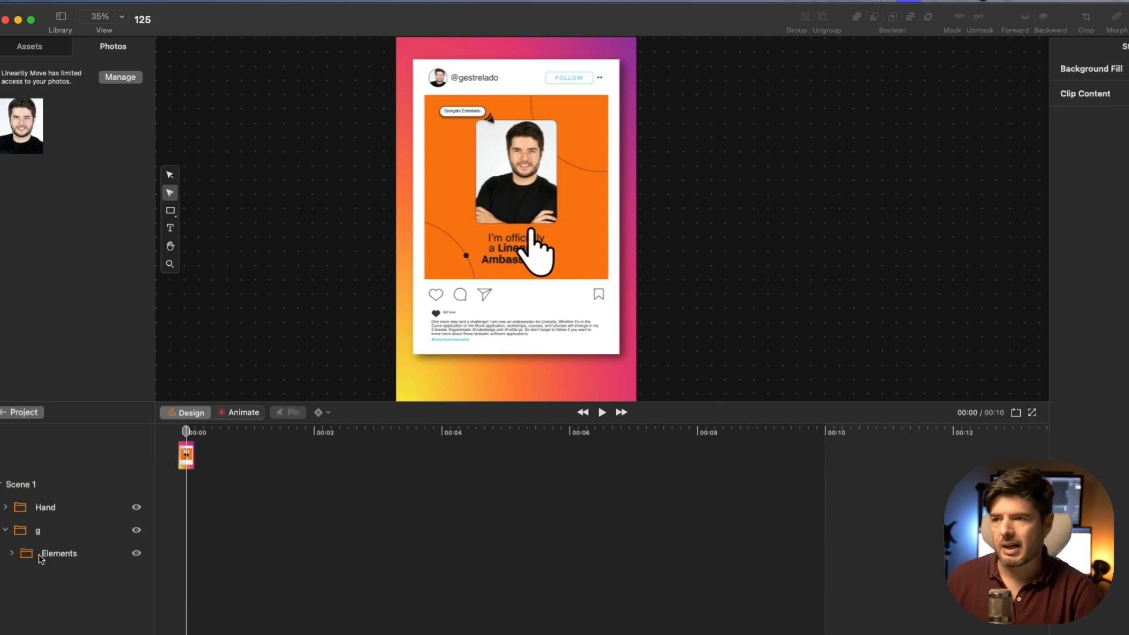
# Move the gradient background image 1 out of the Elements group and place it directly below Elements inside g
pyautogui.click(78, 558)
pyautogui.click(11, 554)
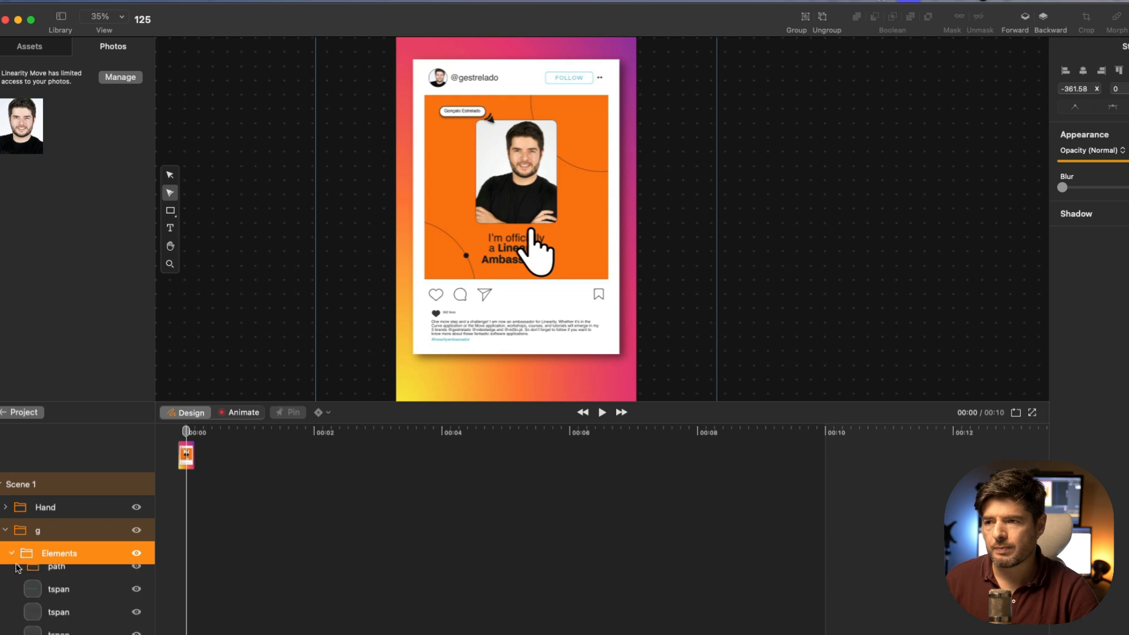
pyautogui.scroll(-3, 87, 575)
pyautogui.click(66, 627)
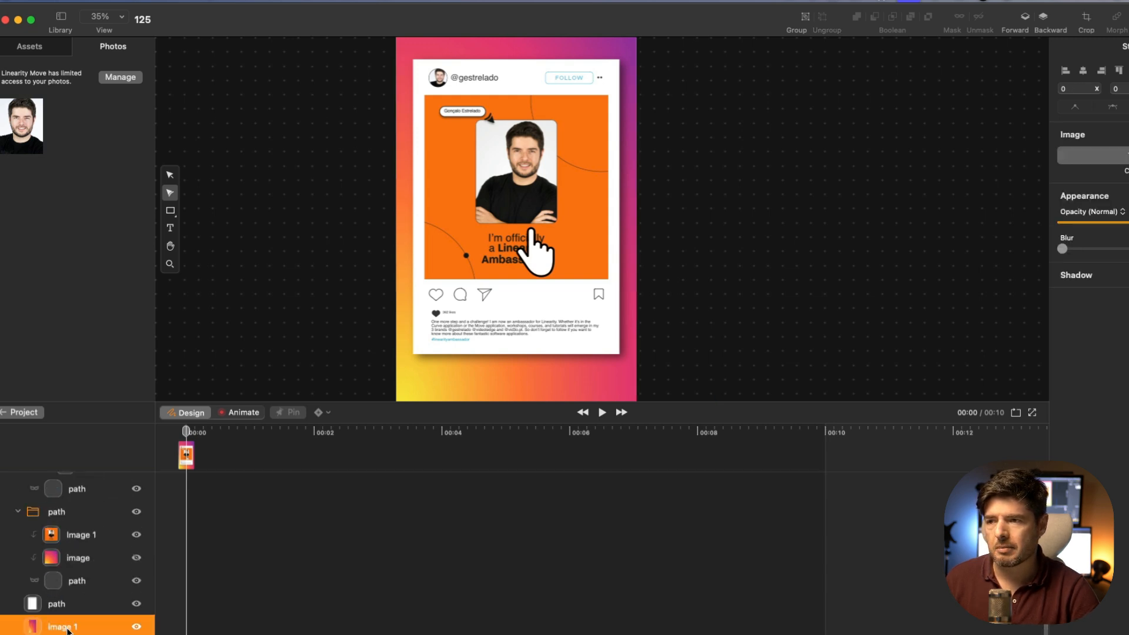
pyautogui.moveTo(66, 627); pyautogui.dragTo(75, 543)
pyautogui.click(12, 576)
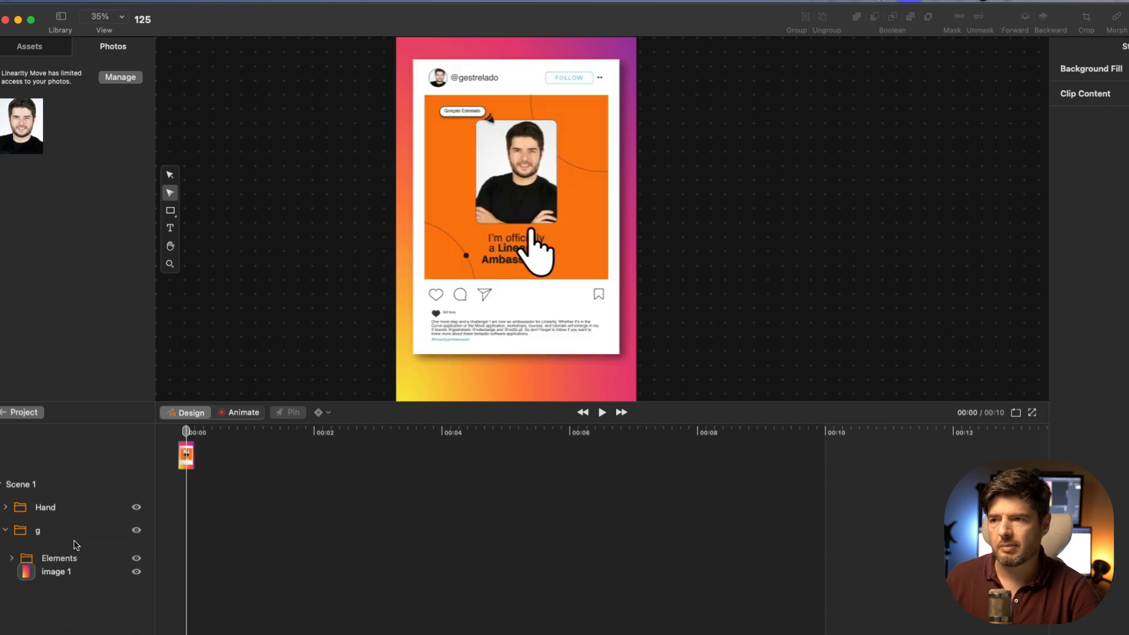
# Hide and show the Elements group to check that it is separate from the gradient background
pyautogui.click(136, 554)
pyautogui.click(136, 554)
pyautogui.click(136, 554)
pyautogui.click(136, 554)
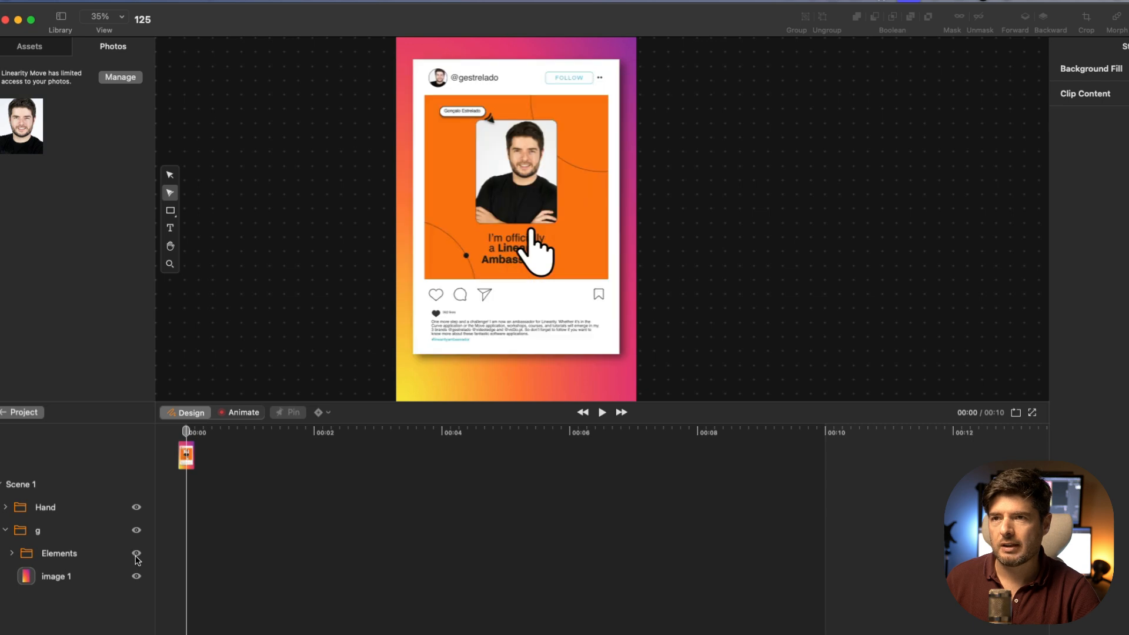
# Enter animation mode and apply the Jump emphasis preset to the Elements group at the start of the timeline
pyautogui.click(66, 581)
pyautogui.click(70, 555)
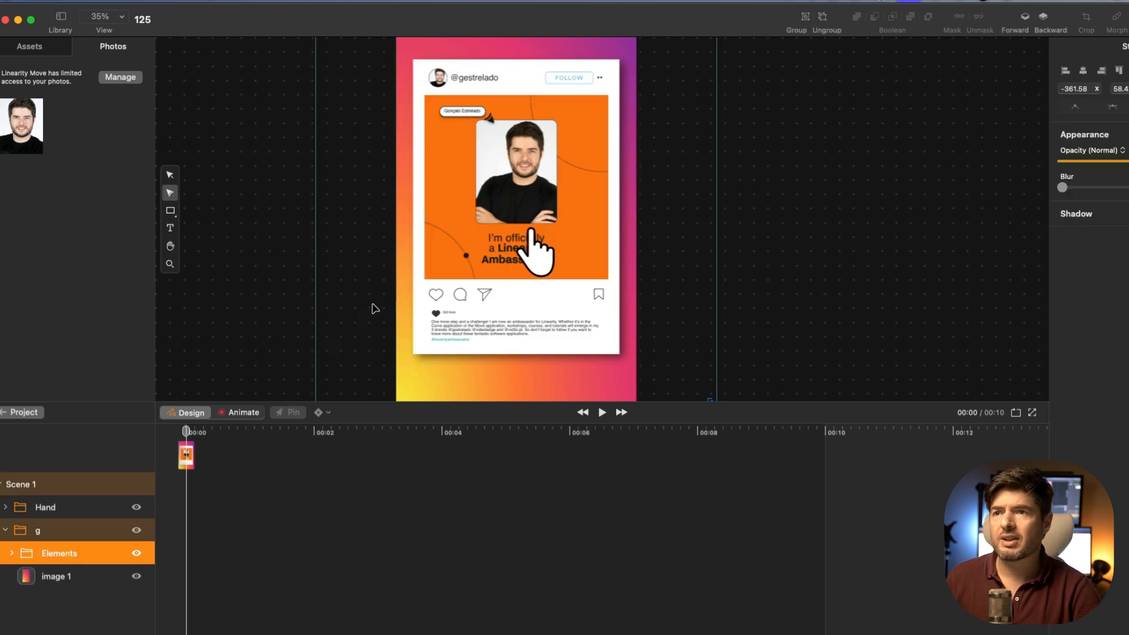
pyautogui.press('space')
pyautogui.moveTo(571, 224); pyautogui.dragTo(597, 211)
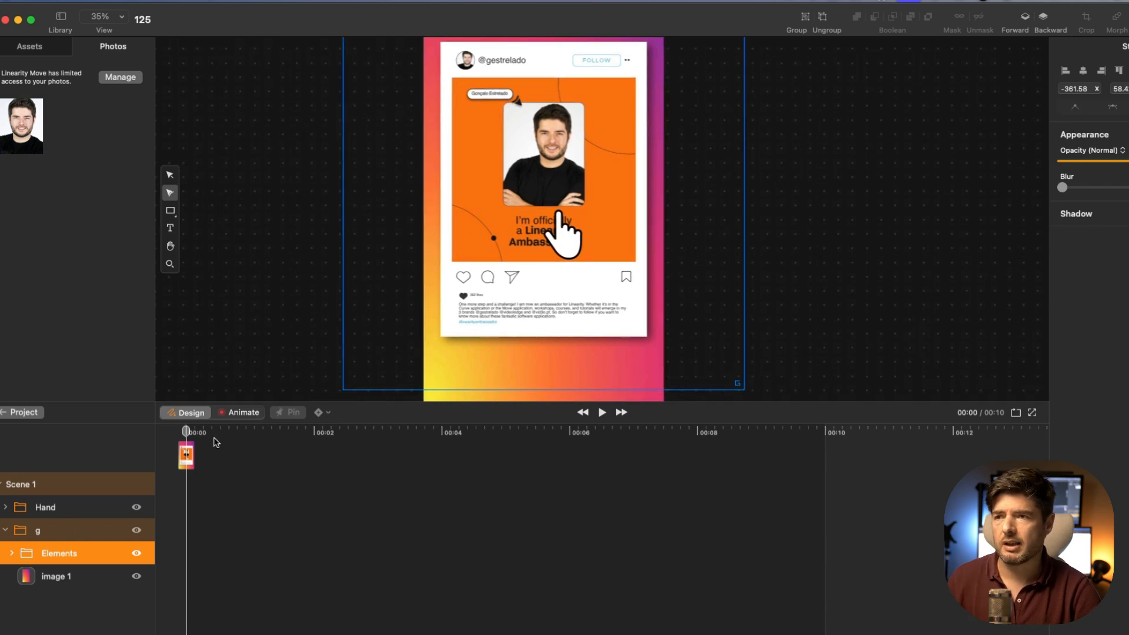
pyautogui.click(243, 413)
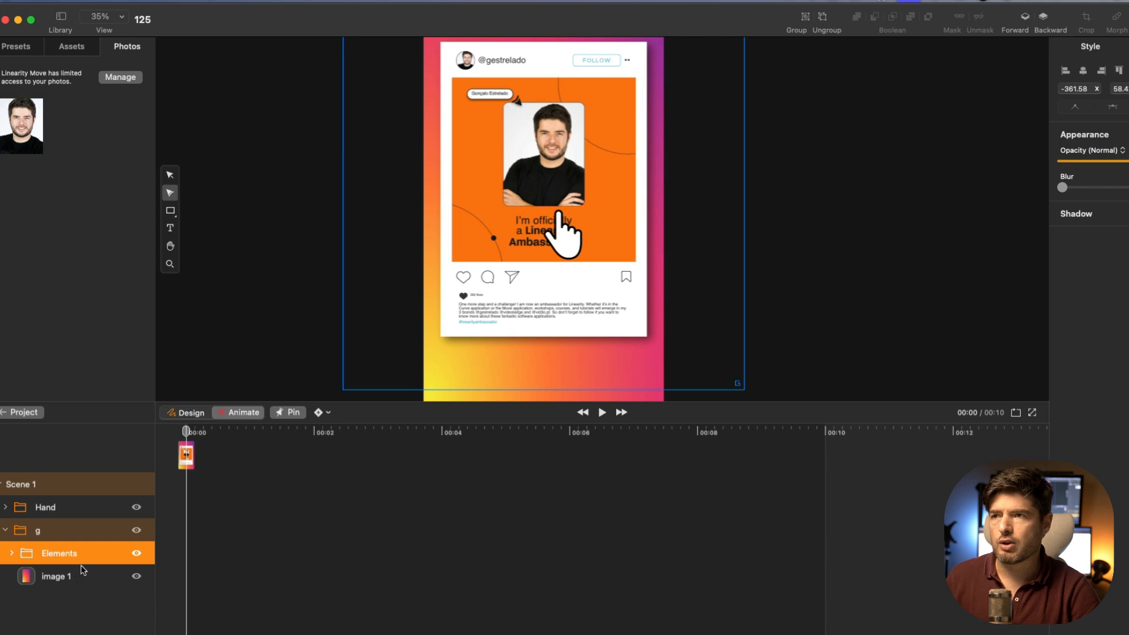
pyautogui.click(25, 51)
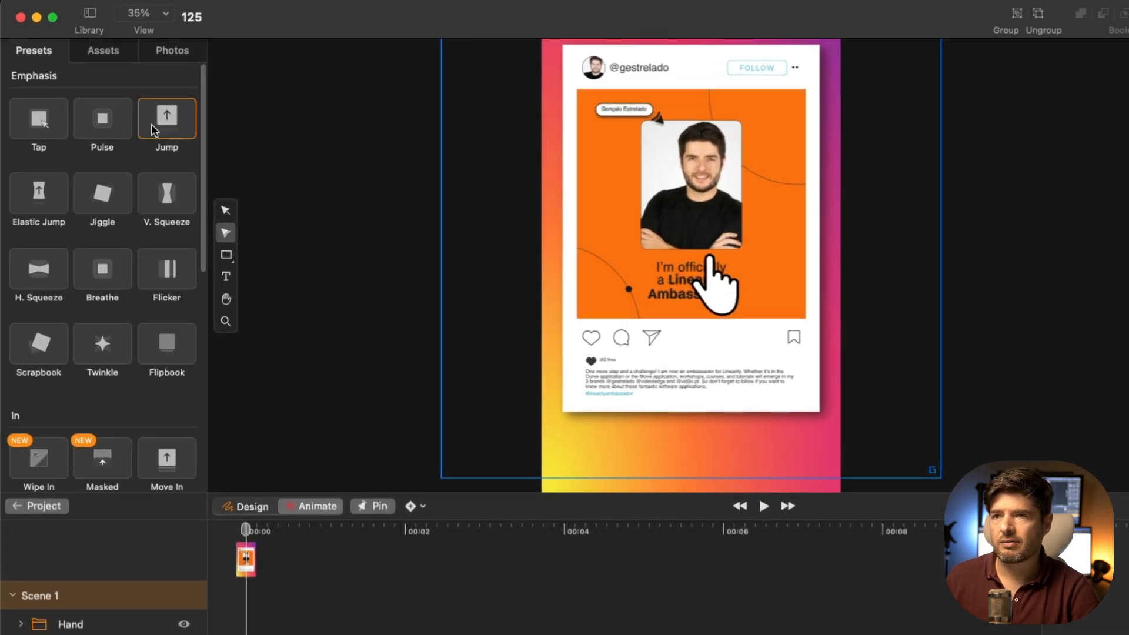
pyautogui.click(171, 121)
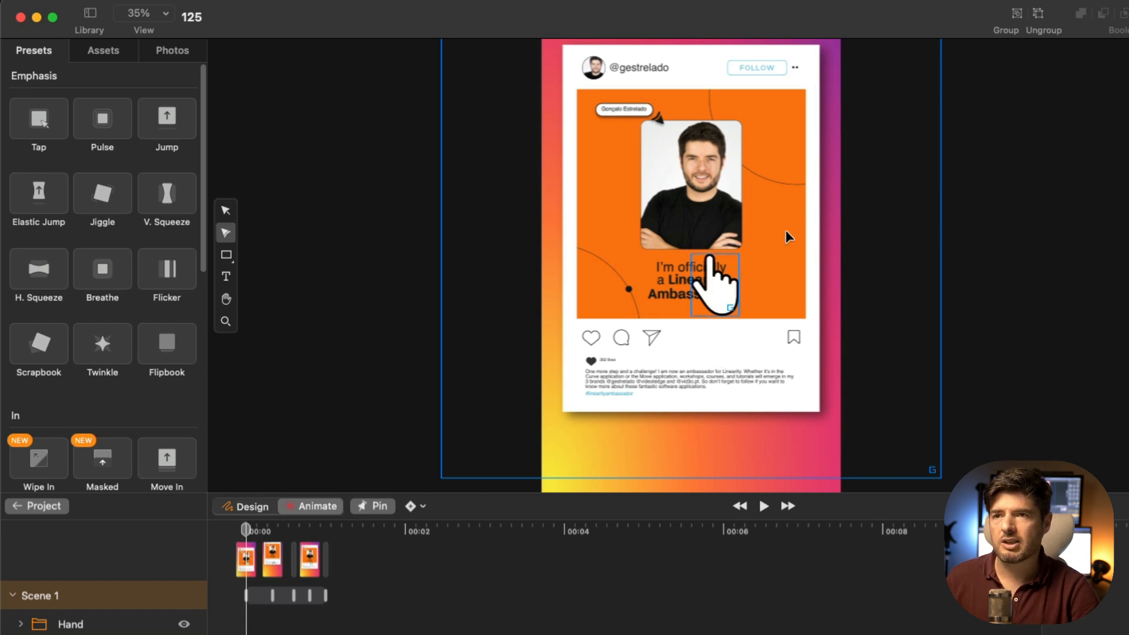
# Move the Elements group below the canvas at 00:00 and play back its entrance, returning the playhead to the start
pyautogui.moveTo(786, 231); pyautogui.dragTo(766, 634)
pyautogui.press('space')
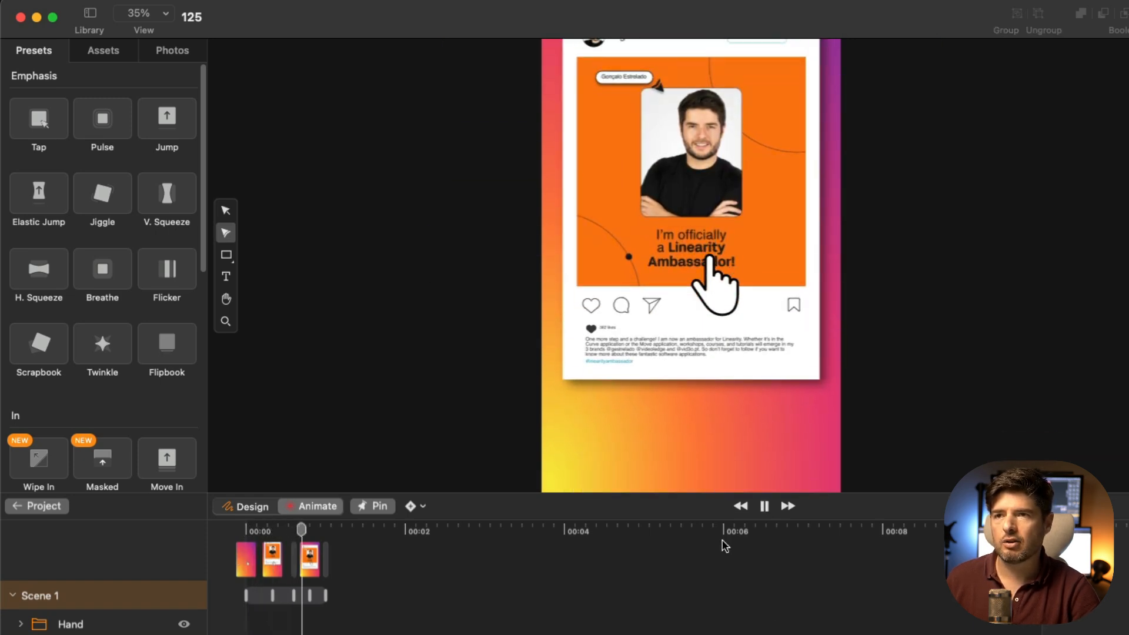
pyautogui.press('space')
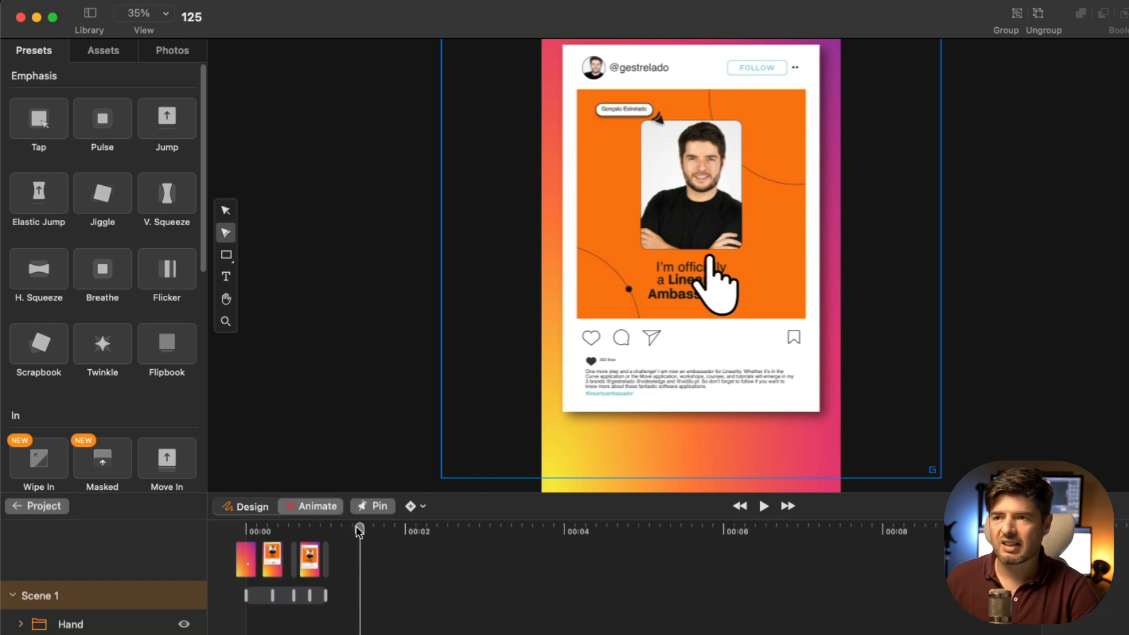
pyautogui.moveTo(358, 530); pyautogui.dragTo(243, 540)
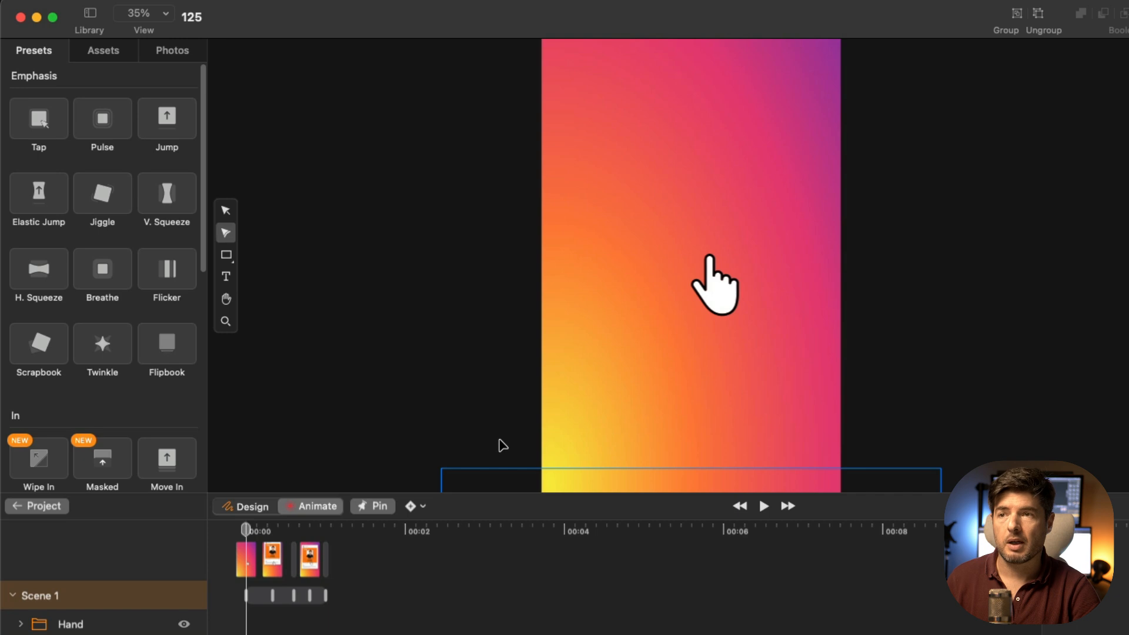
pyautogui.click(225, 321)
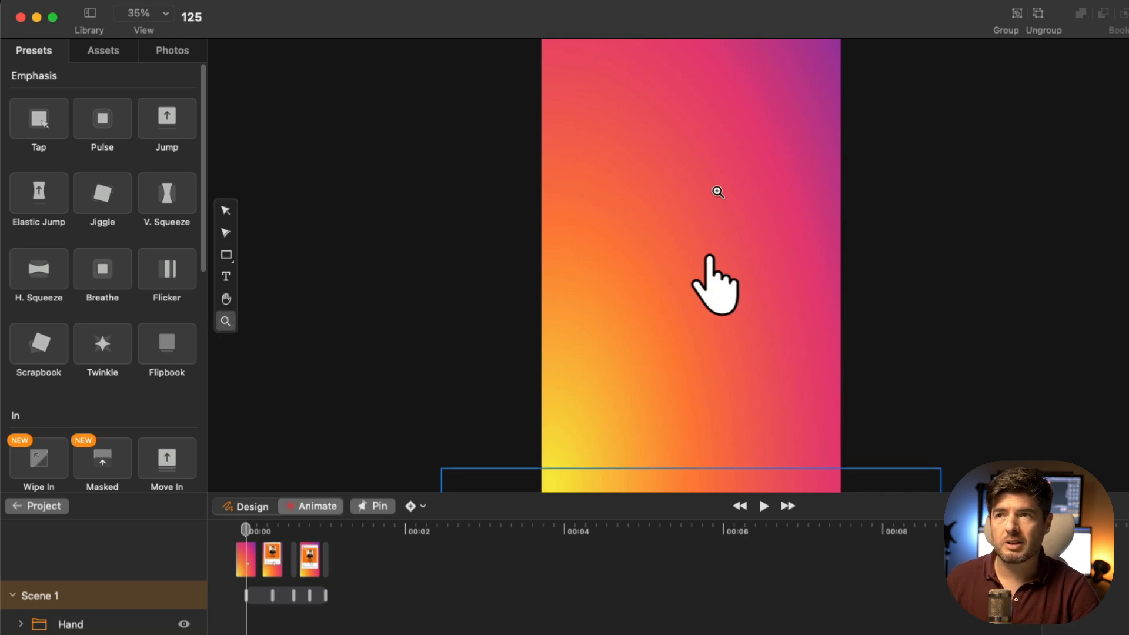
# Move the Hand group off the canvas, beyond its lower-right corner, and tilt it
pyautogui.scroll(-10, 718, 192)
pyautogui.scroll(7, 718, 193)
pyautogui.scroll(-6, 719, 192)
pyautogui.scroll(5, 721, 194)
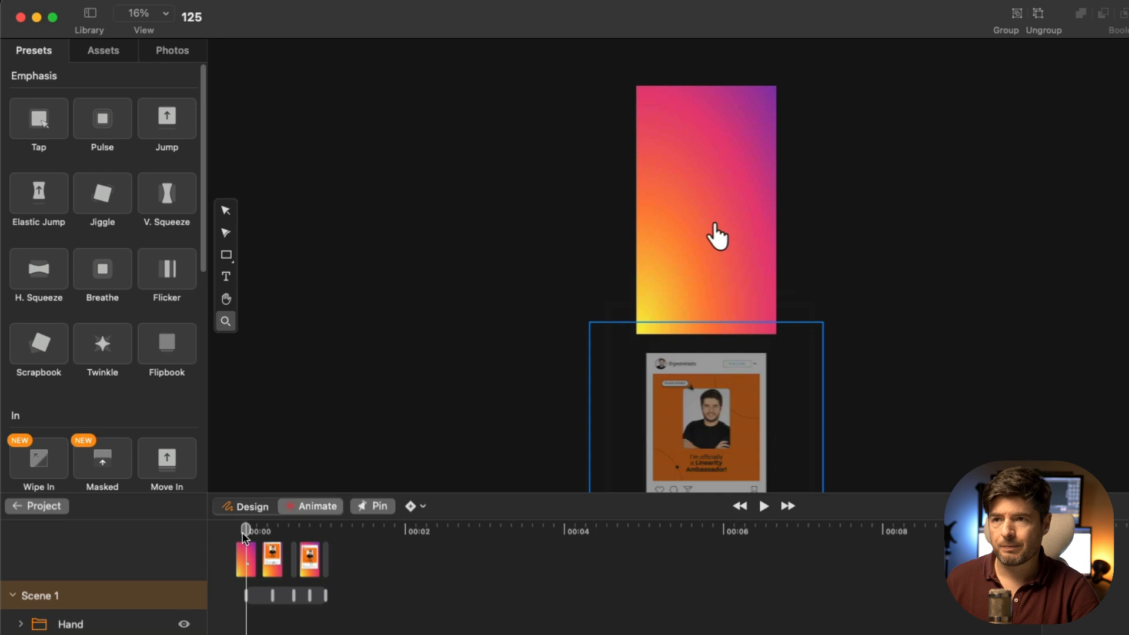
pyautogui.press('space')
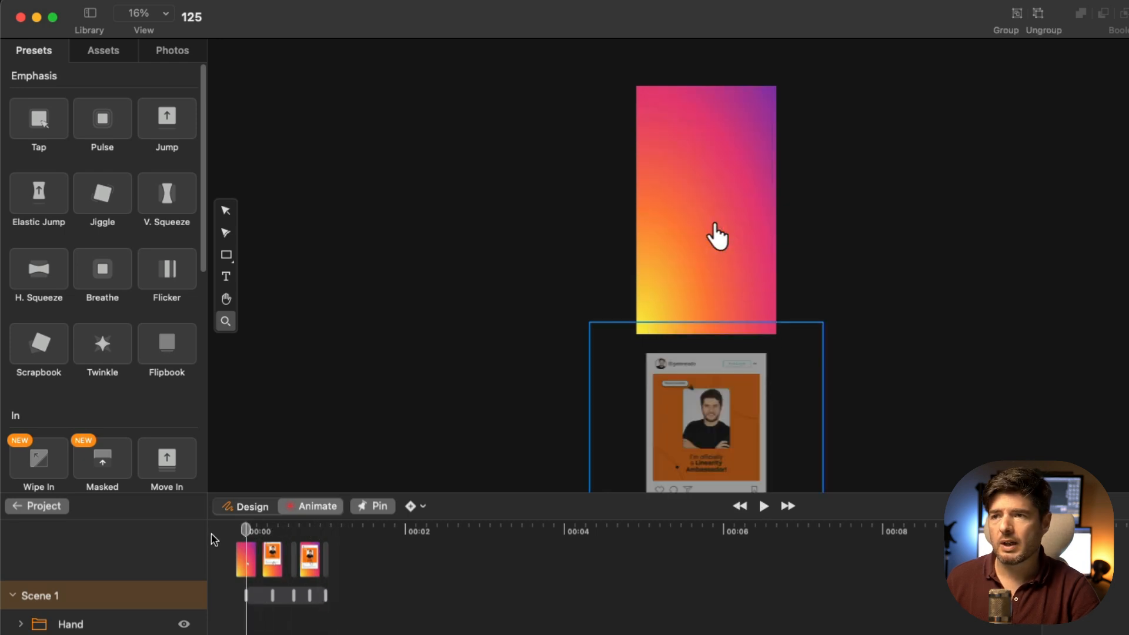
pyautogui.click(96, 631)
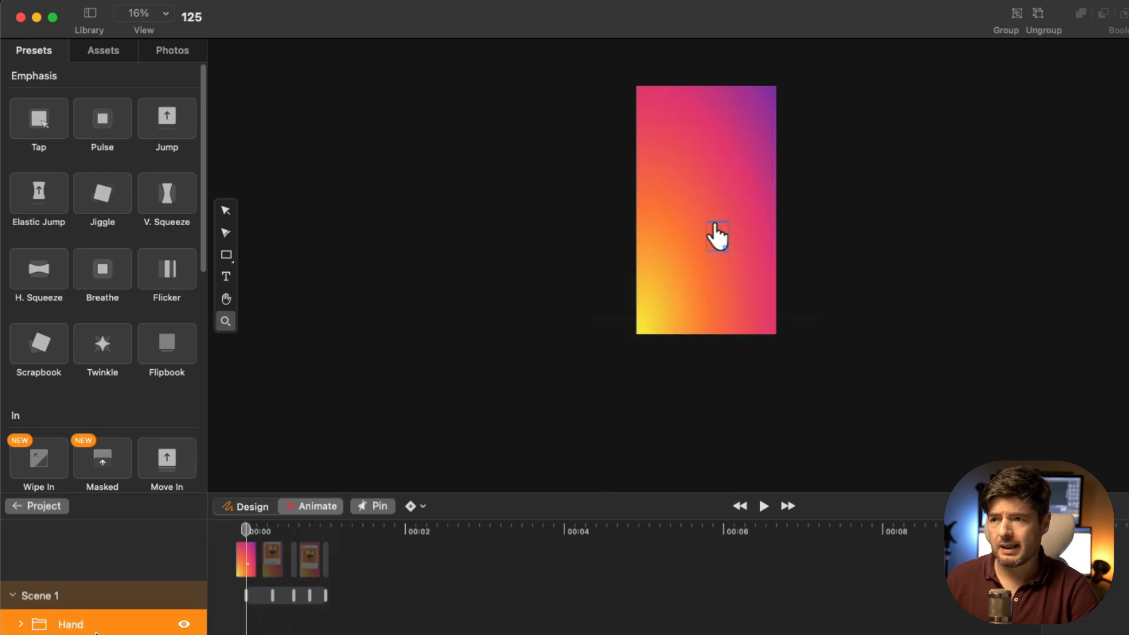
pyautogui.click(226, 210)
pyautogui.moveTo(718, 238); pyautogui.dragTo(789, 381)
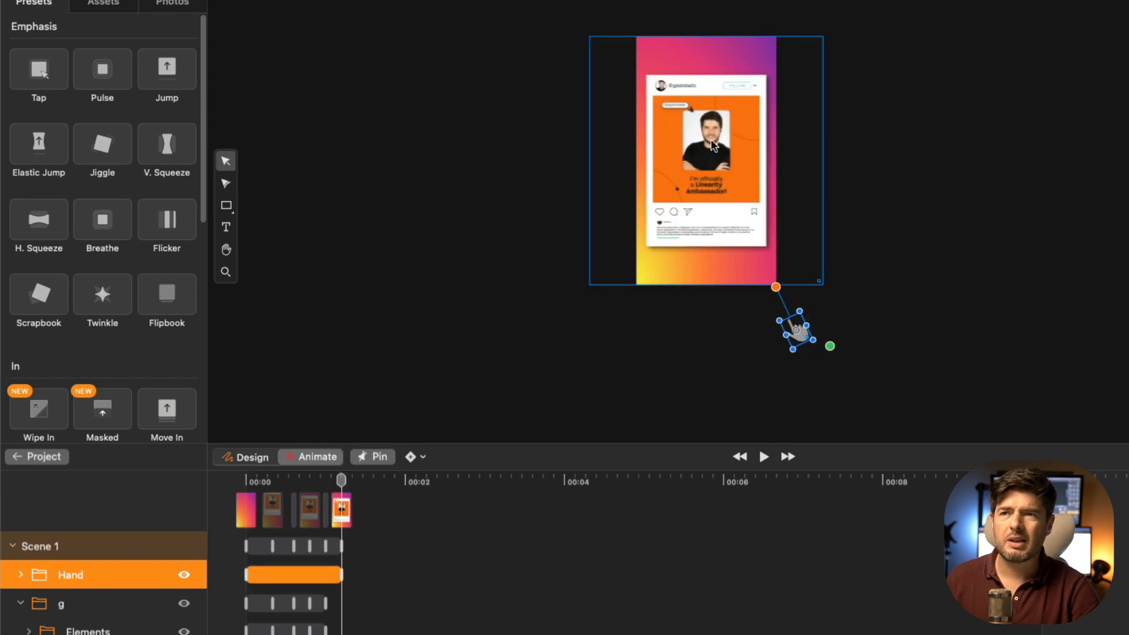
pyautogui.scroll(1, 712, 145)
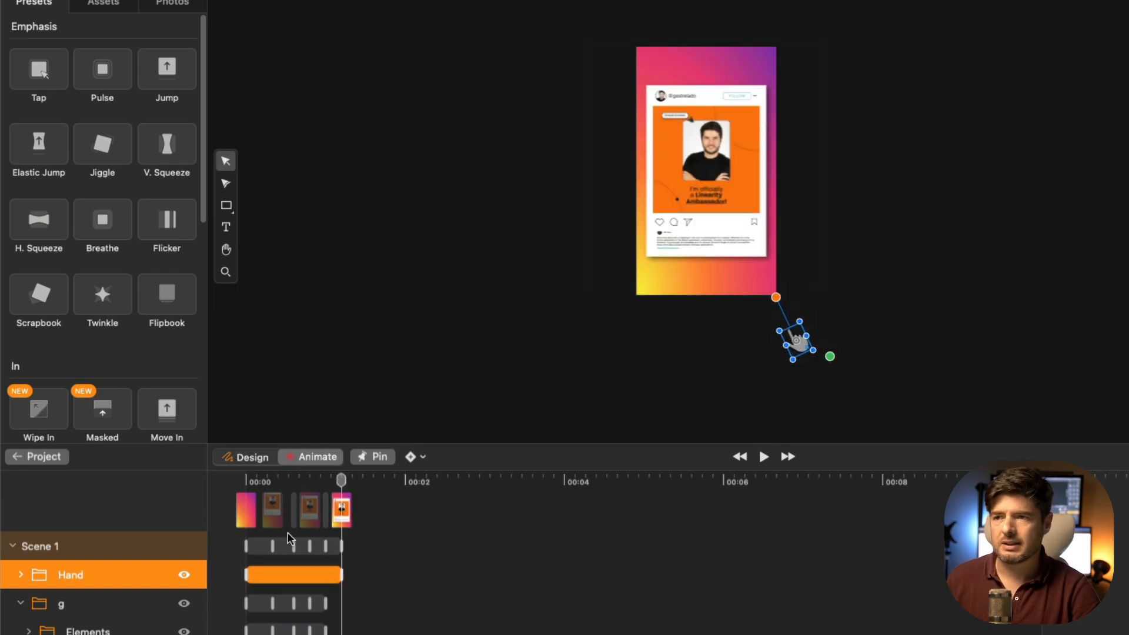
# Apply the Fade In preset to Image 1 in the post card, starting just before the card's jump settles
pyautogui.moveTo(341, 484)
pyautogui.mouseDown()
pyautogui.moveTo(247, 487)
pyautogui.moveTo(330, 486)
pyautogui.mouseUp()
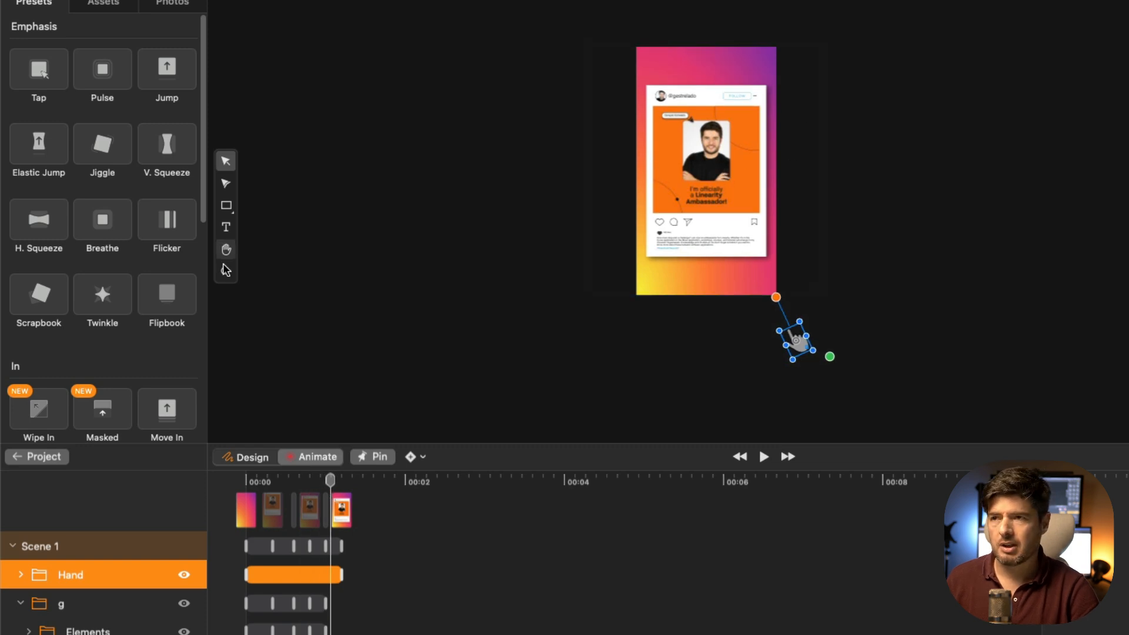
pyautogui.press('z')
pyautogui.click(742, 148)
pyautogui.click(722, 150)
pyautogui.click(701, 129)
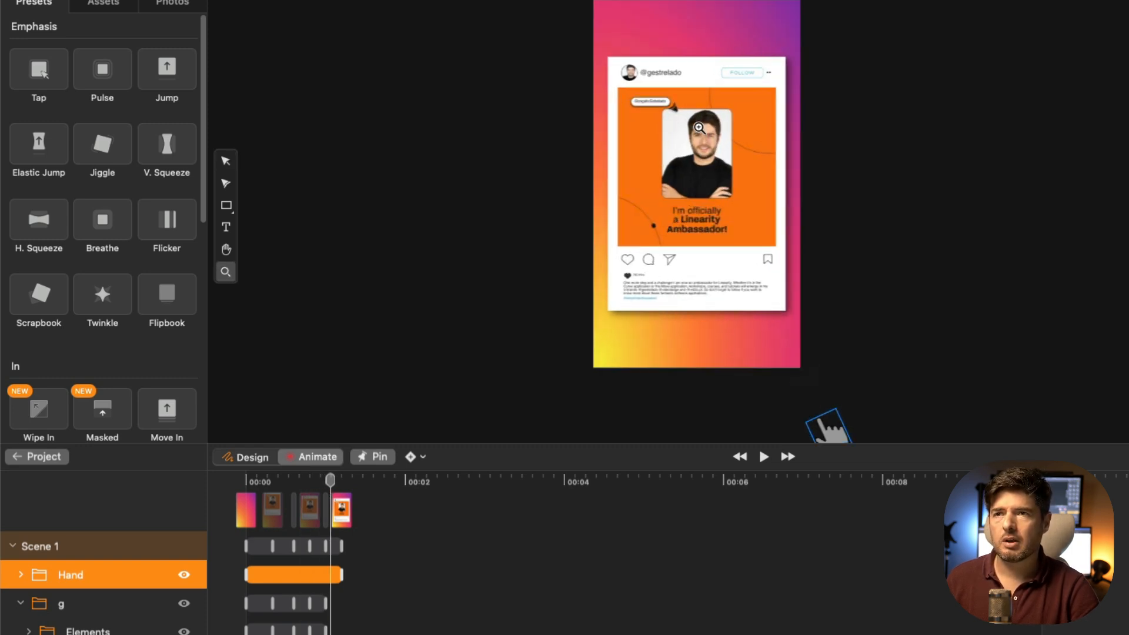
pyautogui.click(700, 129)
pyautogui.scroll(10, 719, 173)
pyautogui.scroll(-8, 719, 173)
pyautogui.moveTo(329, 489)
pyautogui.mouseDown()
pyautogui.moveTo(281, 493)
pyautogui.moveTo(322, 492)
pyautogui.moveTo(310, 501)
pyautogui.mouseUp()
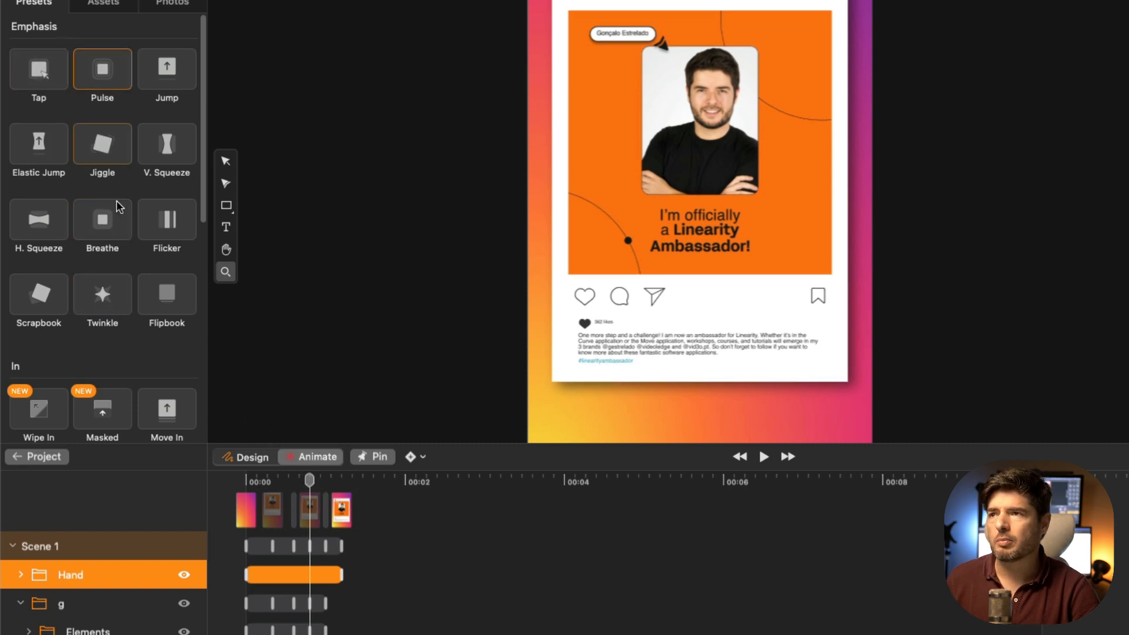
pyautogui.scroll(-4, 111, 212)
pyautogui.scroll(-8, 75, 628)
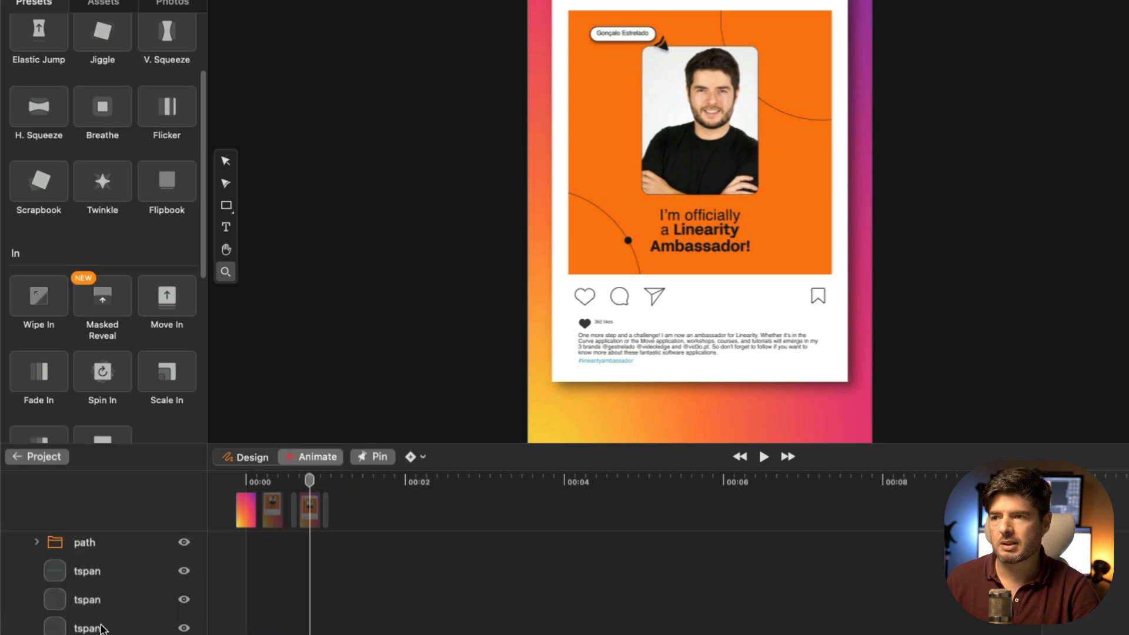
pyautogui.scroll(-3, 122, 625)
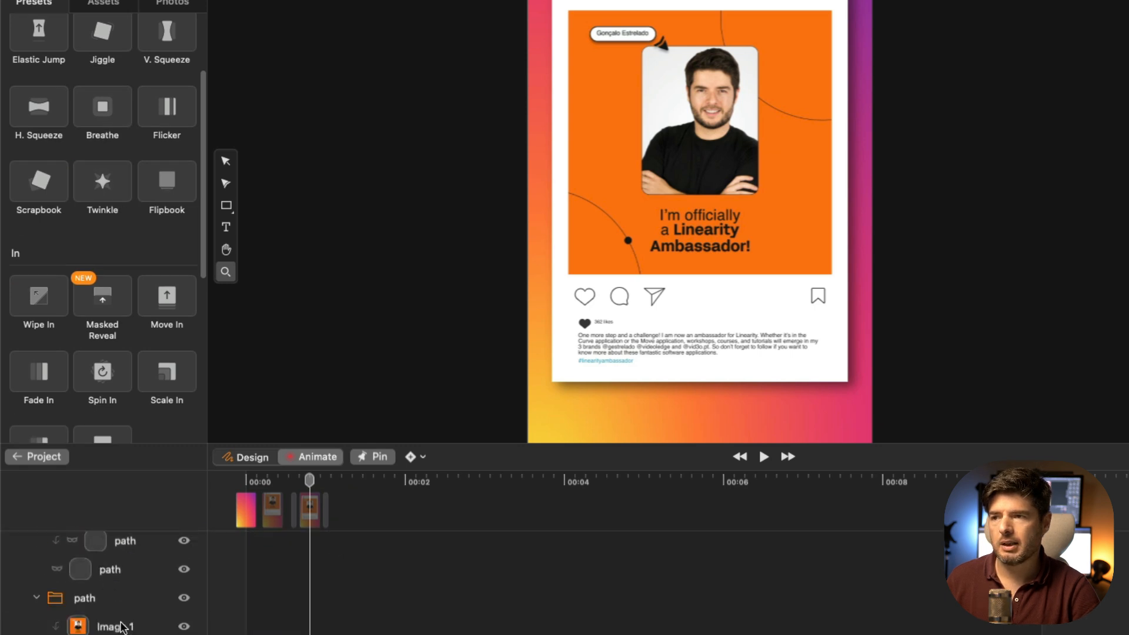
pyautogui.click(127, 626)
pyautogui.moveTo(310, 481)
pyautogui.mouseDown()
pyautogui.moveTo(280, 484)
pyautogui.moveTo(304, 488)
pyautogui.mouseUp()
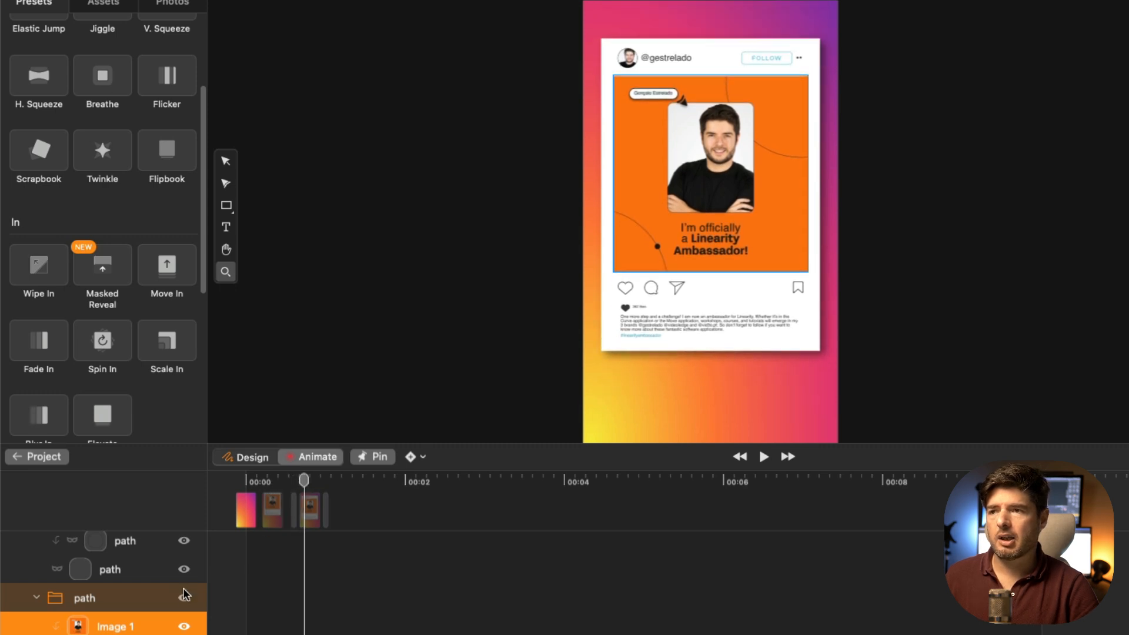
pyautogui.click(48, 348)
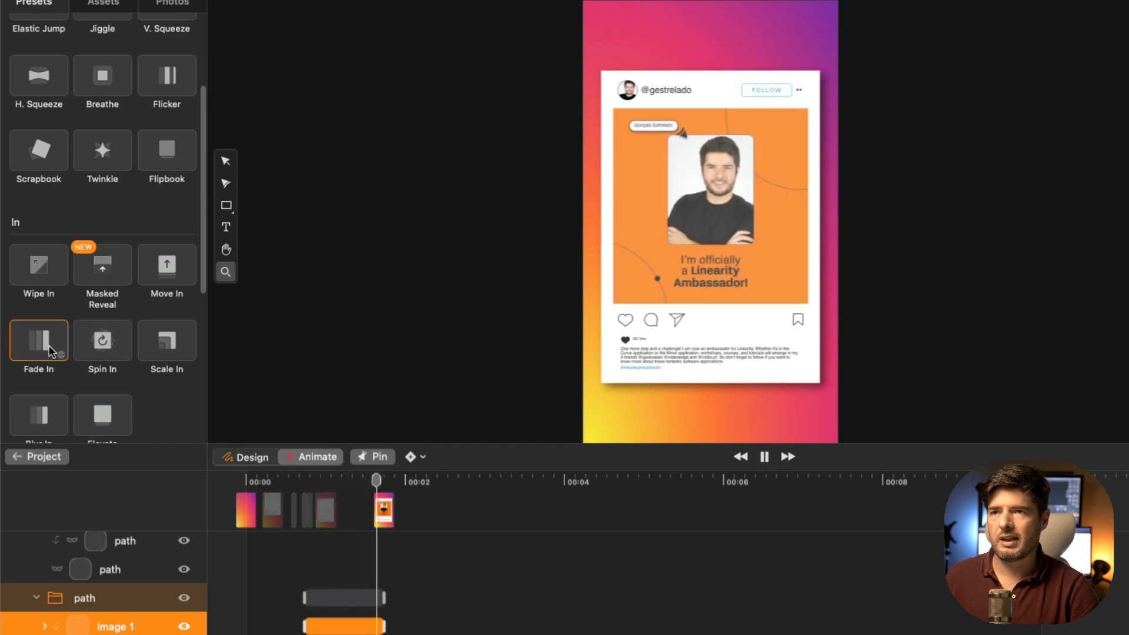
# Play back the animation from the start to check how the image fades into the post card
pyautogui.moveTo(369, 484); pyautogui.dragTo(224, 490)
pyautogui.press('space')
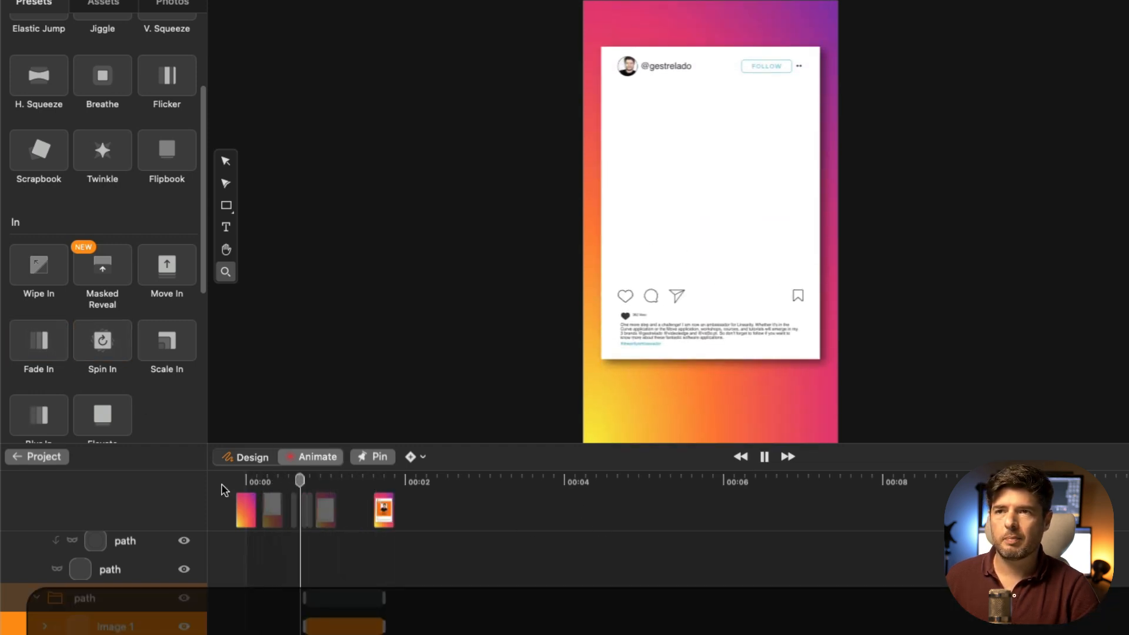
pyautogui.moveTo(321, 494); pyautogui.dragTo(287, 500)
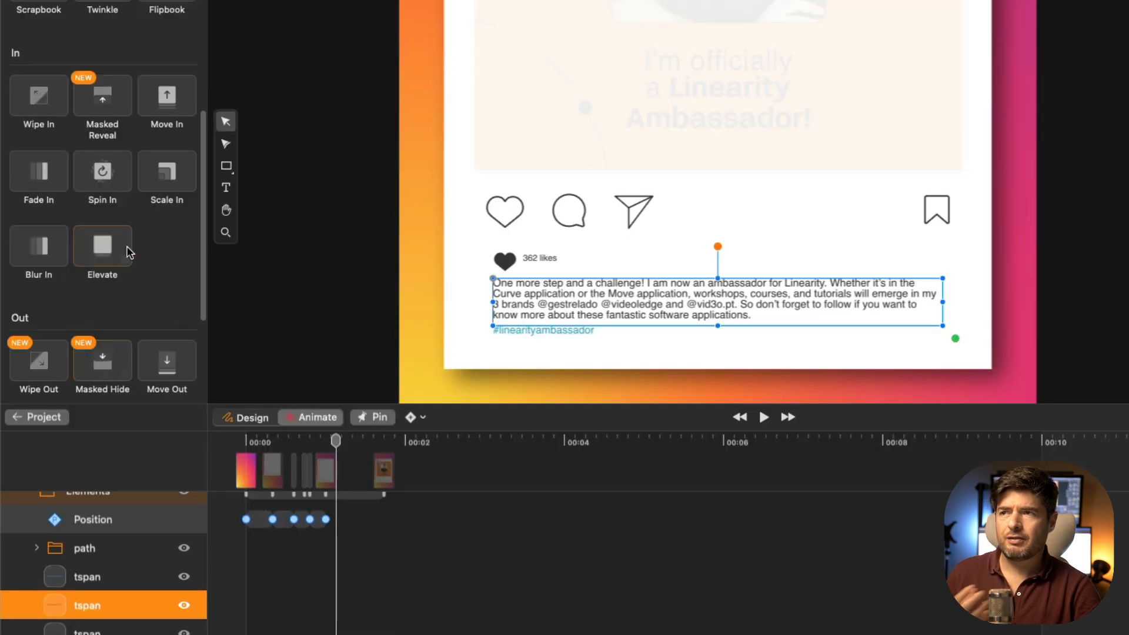
# Add a Line Height text animation to the post caption at 1.13 s and expand its layer to show the keyframe
pyautogui.scroll(5, 114, 206)
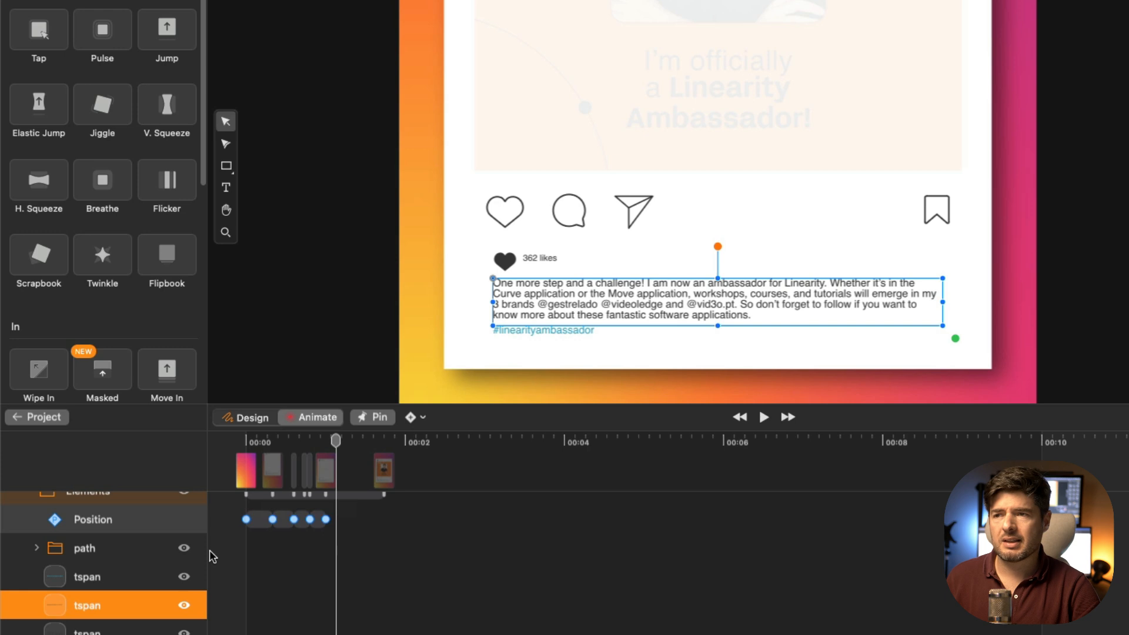
pyautogui.doubleClick(112, 605)
pyautogui.click(120, 624)
pyautogui.click(69, 612)
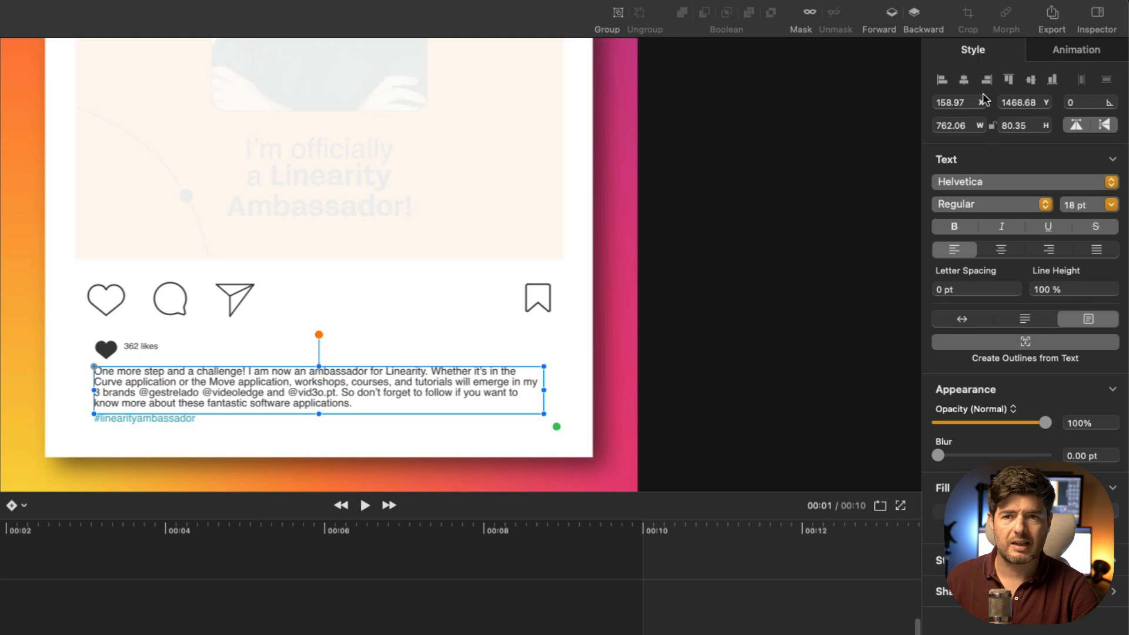
pyautogui.click(1075, 57)
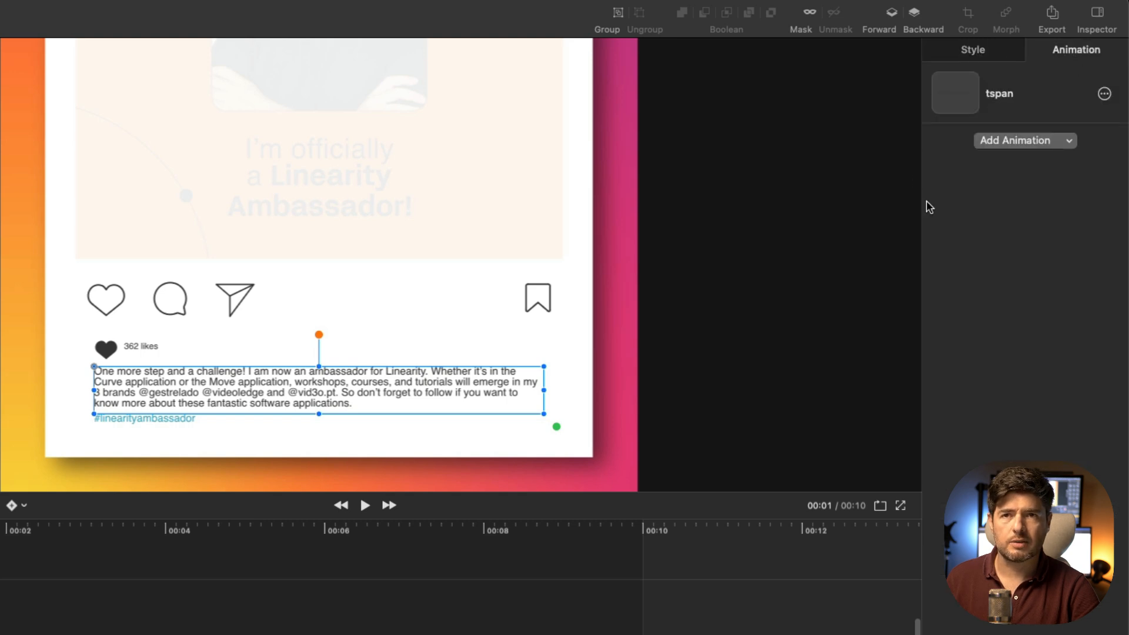
pyautogui.click(1076, 144)
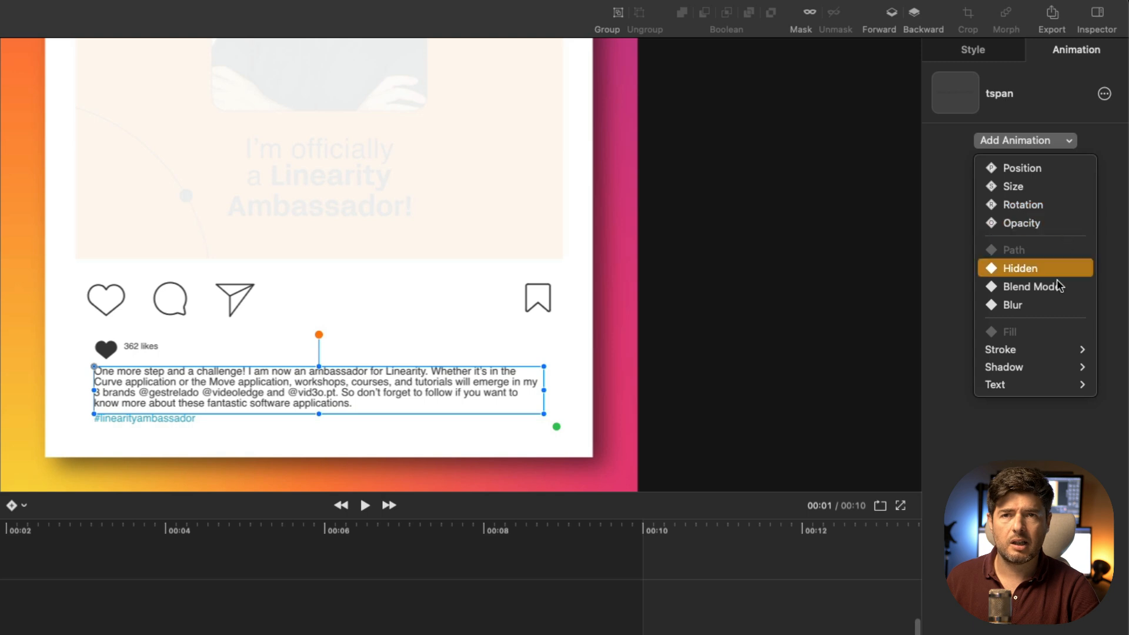
pyautogui.moveTo(1041, 352)
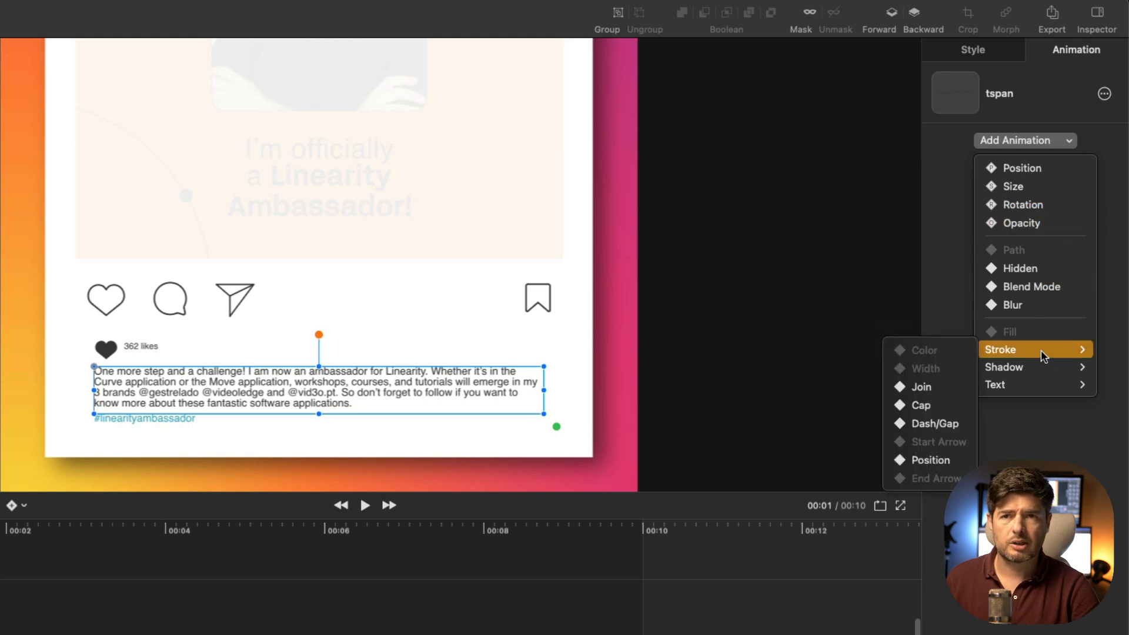
pyautogui.moveTo(1041, 379)
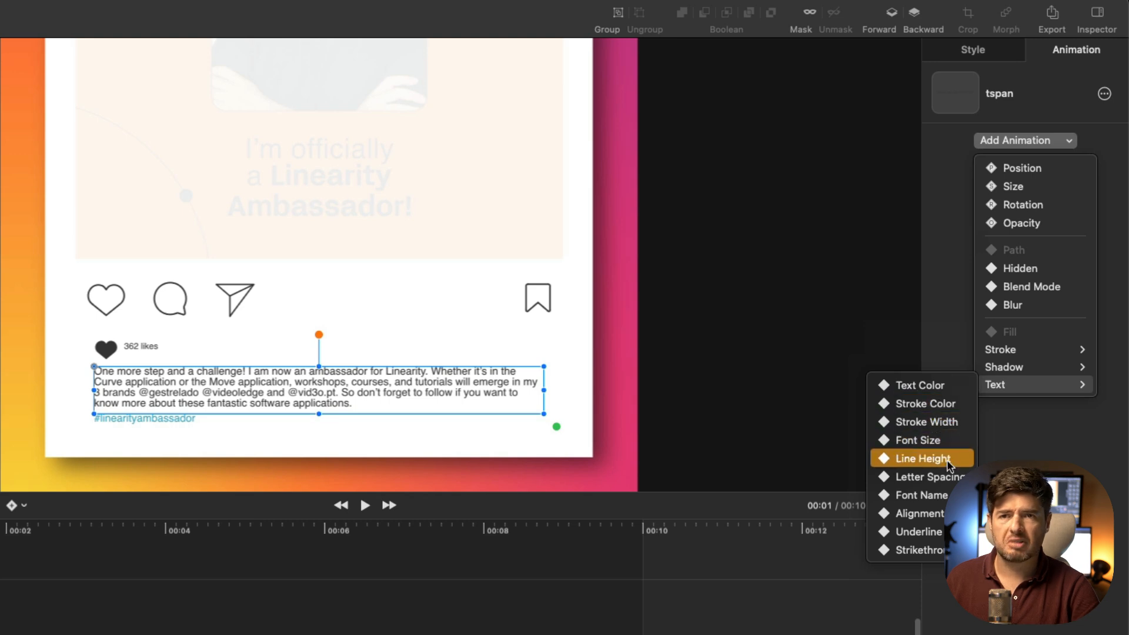
pyautogui.click(922, 459)
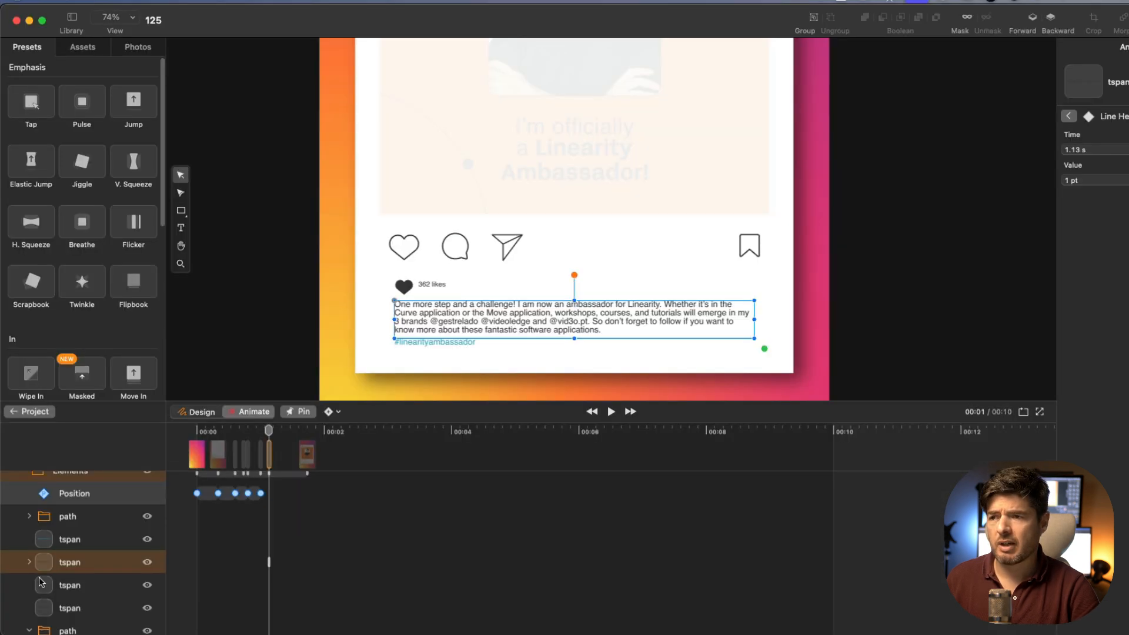
pyautogui.click(29, 563)
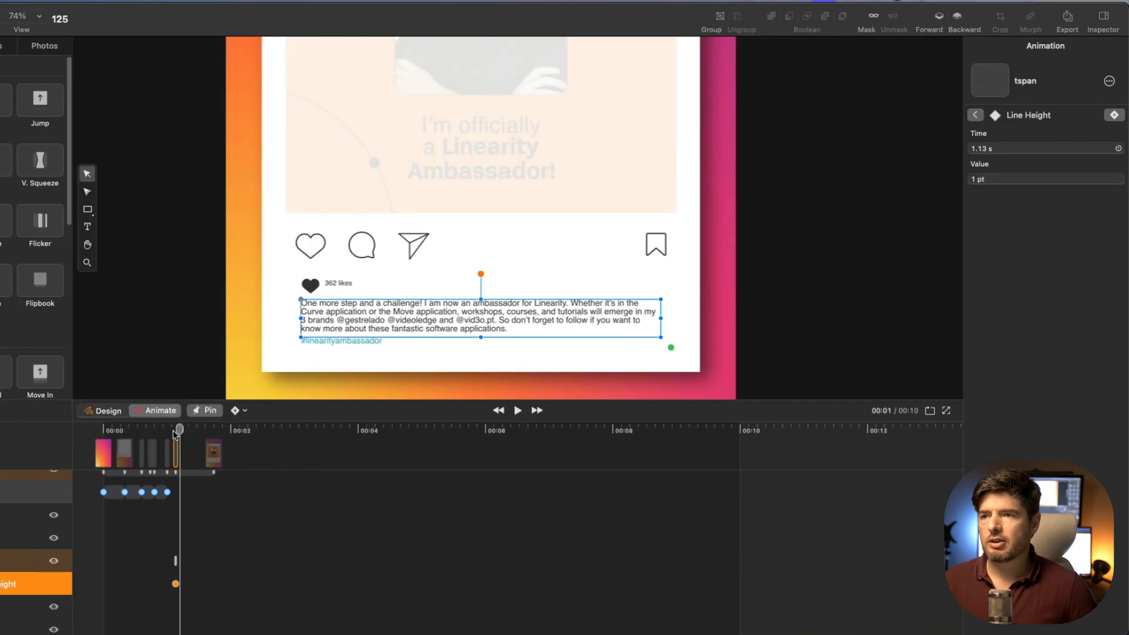
# Move the caption's Line Height keyframe to 1.5 s
pyautogui.moveTo(268, 430); pyautogui.dragTo(271, 430)
pyautogui.moveTo(268, 585)
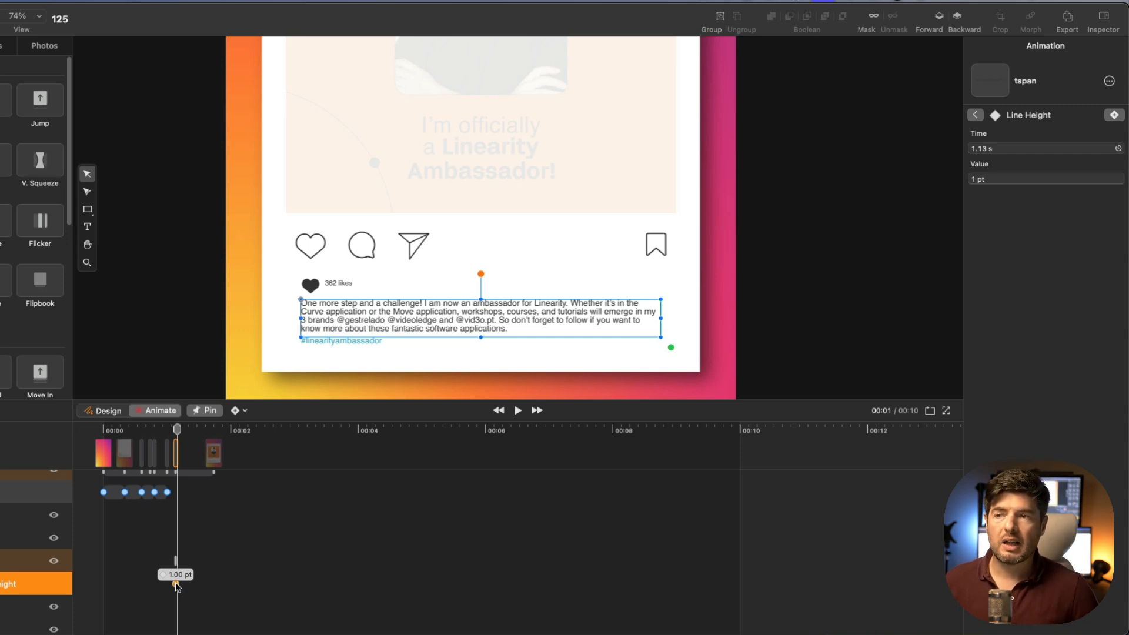
pyautogui.moveTo(177, 585); pyautogui.dragTo(199, 585)
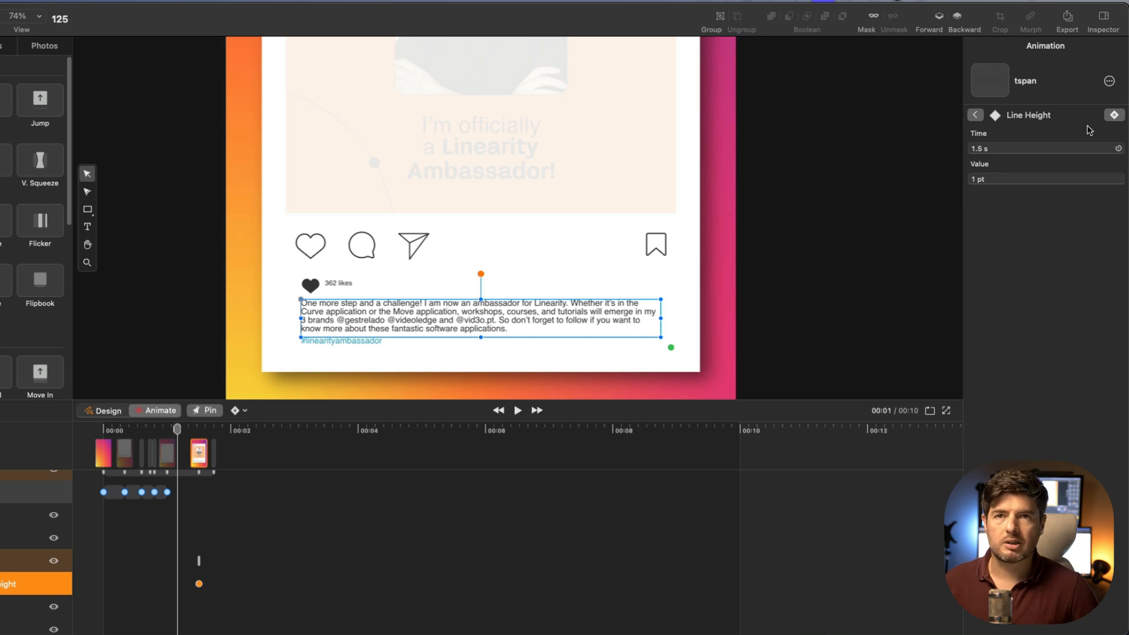
# Add a starting Line Height keyframe to the caption at 1.17 s with a value of 20 pt
pyautogui.click(1116, 116)
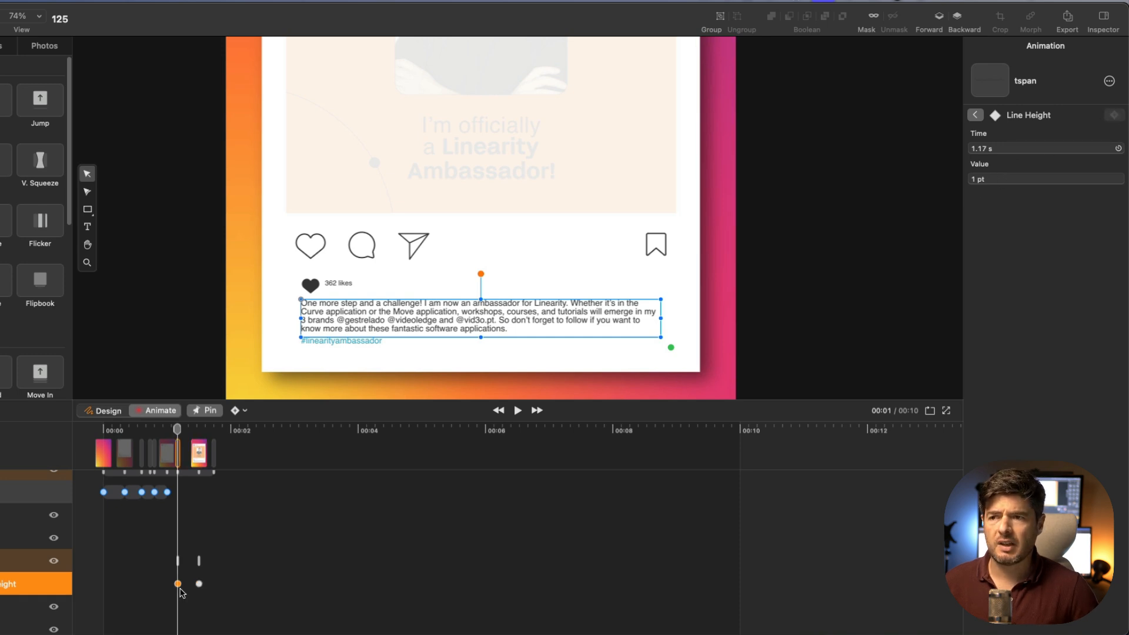
pyautogui.click(977, 179)
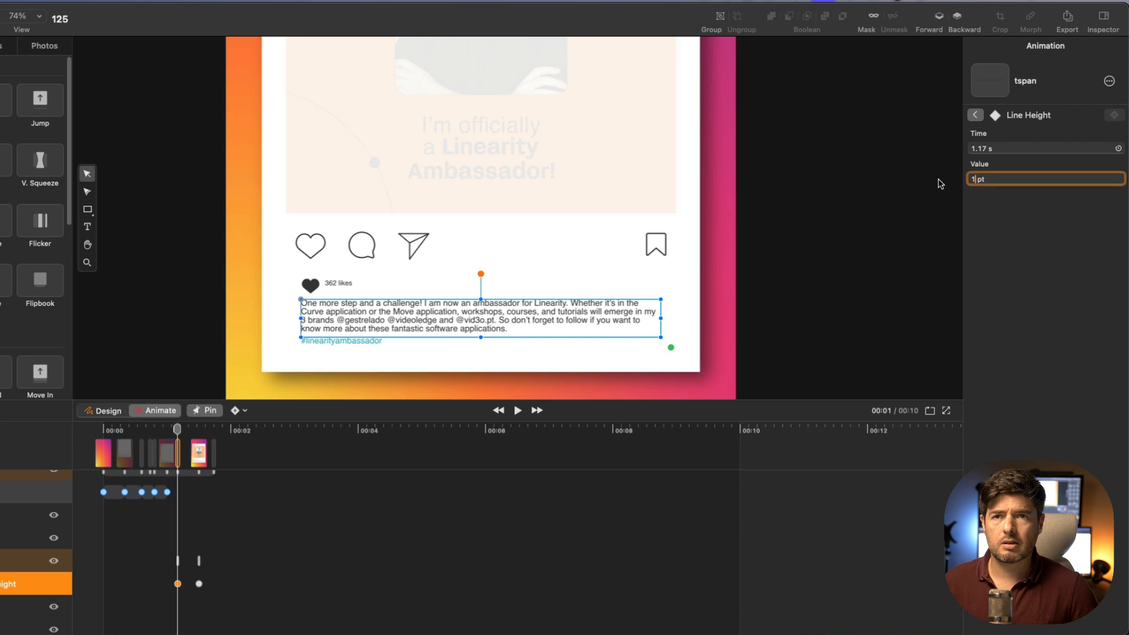
pyautogui.write('20')
pyautogui.press('Return')
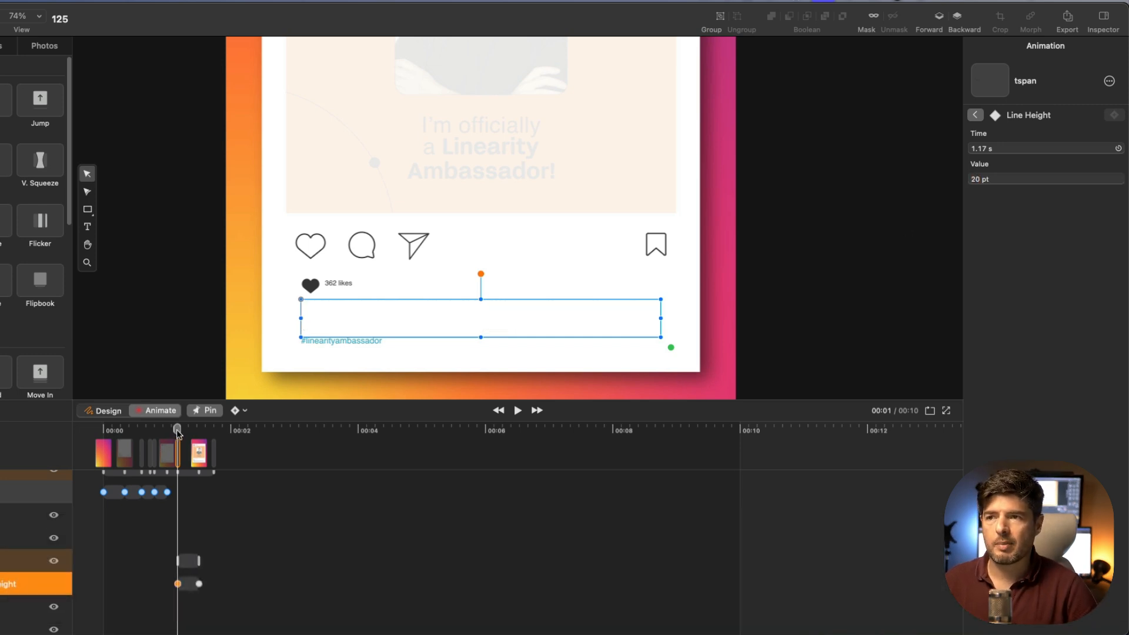
# Shorten the caption's Line Height animation by moving its 1 pt end keyframe to 1.37 s, and play it back
pyautogui.moveTo(177, 430); pyautogui.dragTo(178, 431)
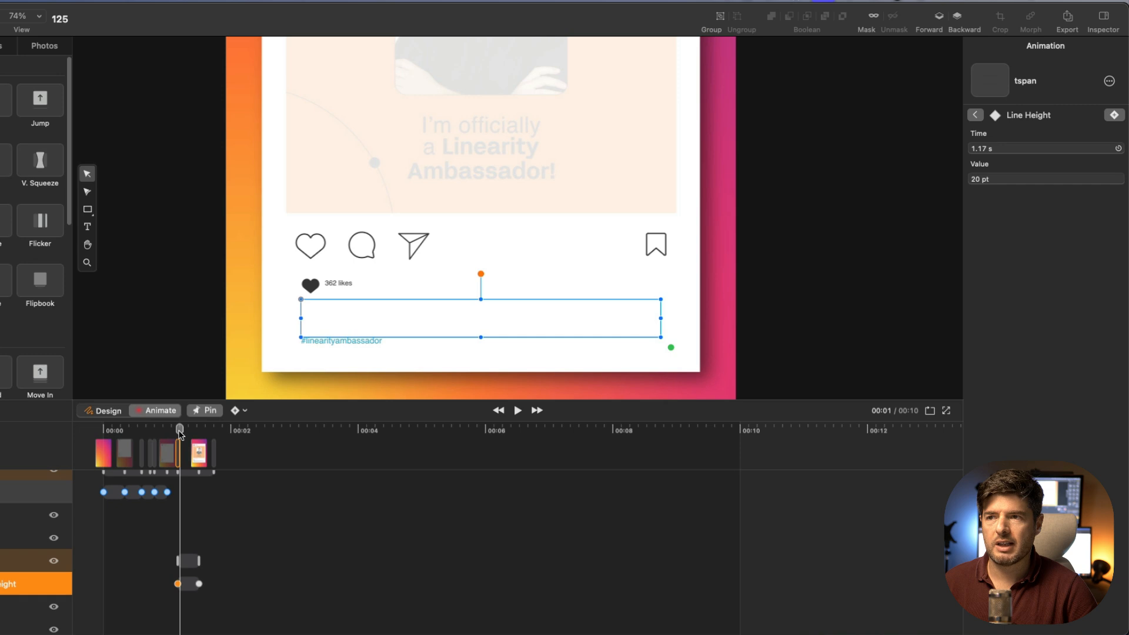
pyautogui.press('space')
pyautogui.press('space')
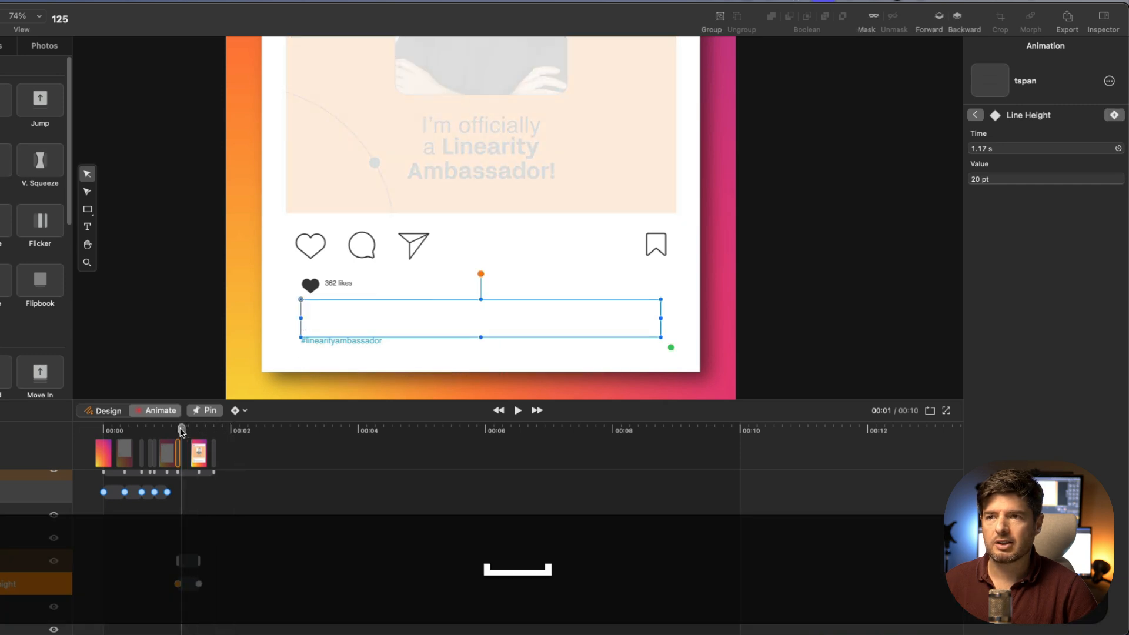
pyautogui.moveTo(182, 431)
pyautogui.mouseDown()
pyautogui.moveTo(198, 434)
pyautogui.moveTo(174, 432)
pyautogui.mouseUp()
pyautogui.moveTo(199, 586); pyautogui.dragTo(190, 586)
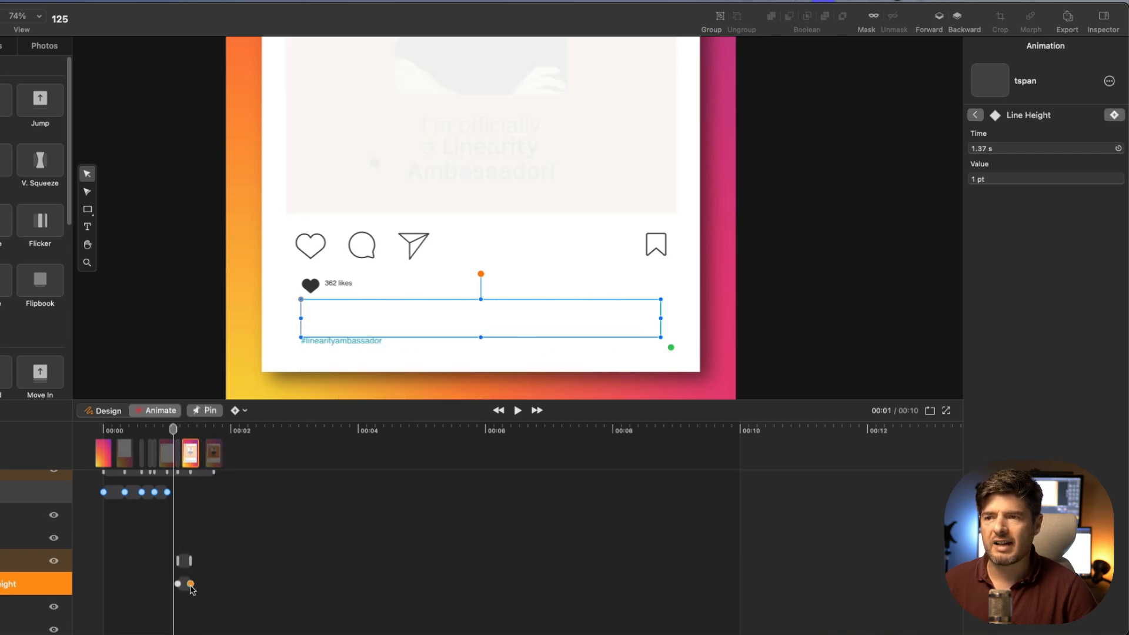
pyautogui.press('space')
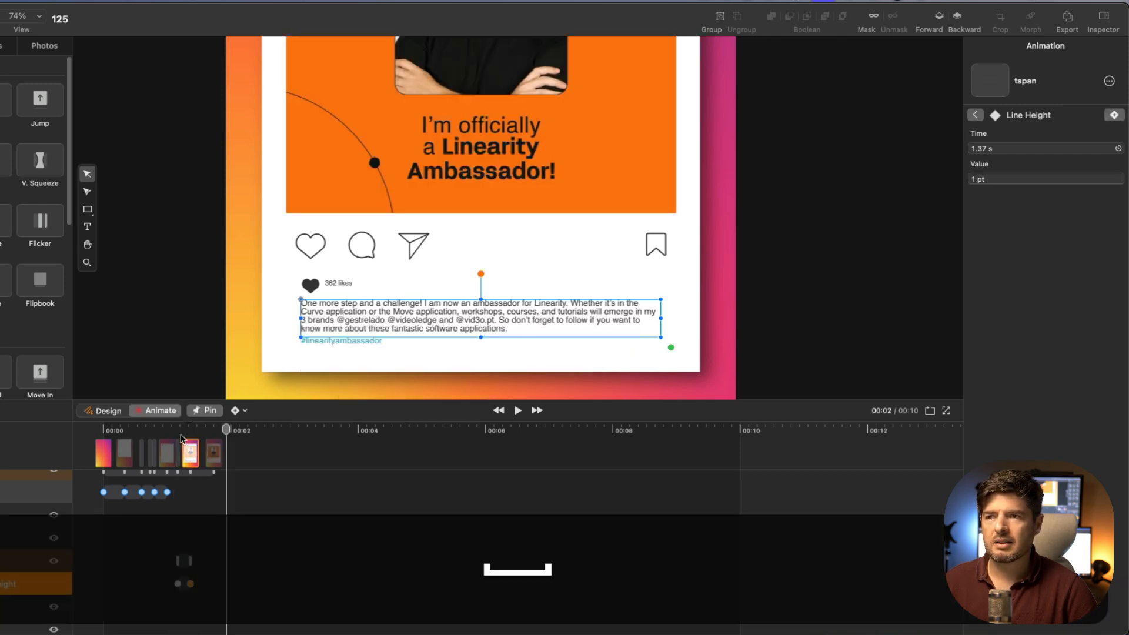
# Examine the caption's line spacing at several moments between the two Line Height keyframes
pyautogui.click(178, 432)
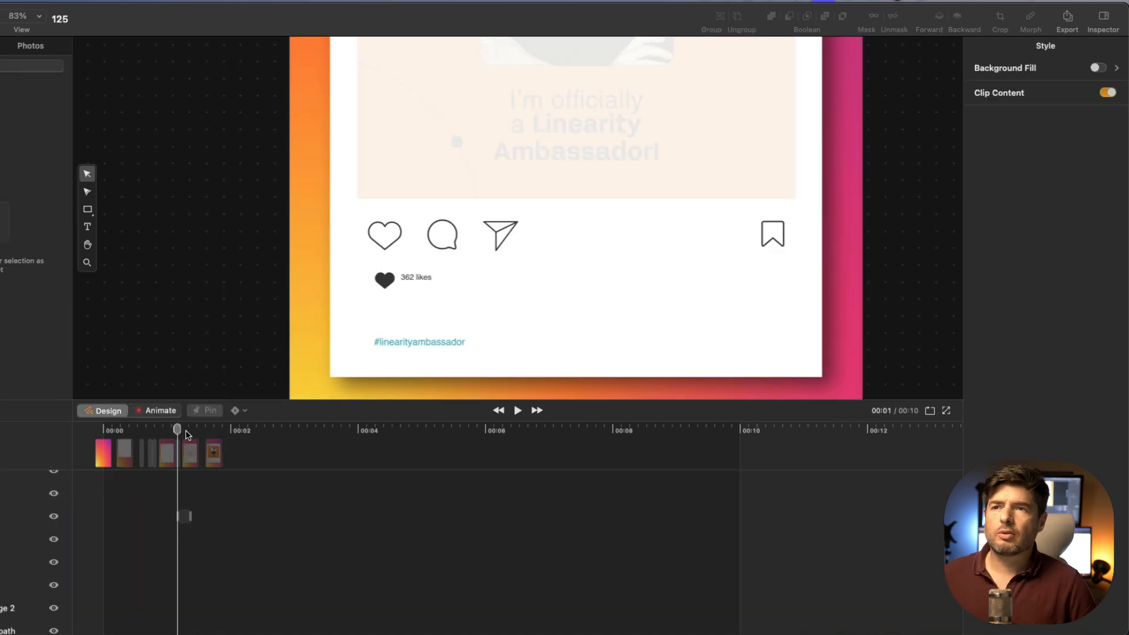
pyautogui.click(188, 432)
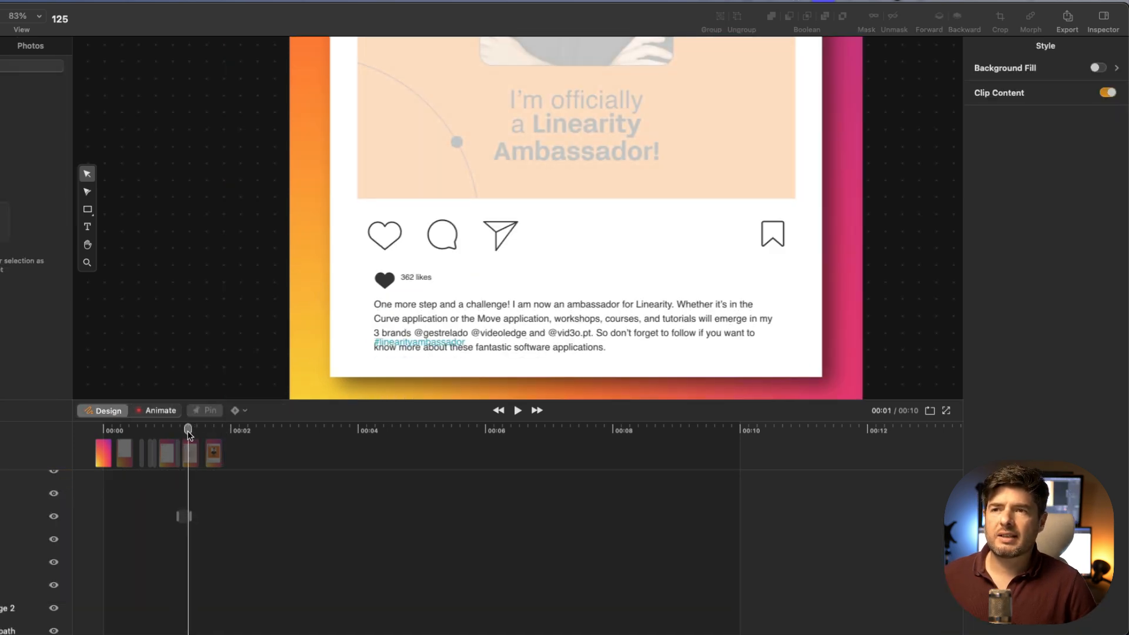
pyautogui.press('space')
pyautogui.moveTo(626, 305); pyautogui.dragTo(627, 182)
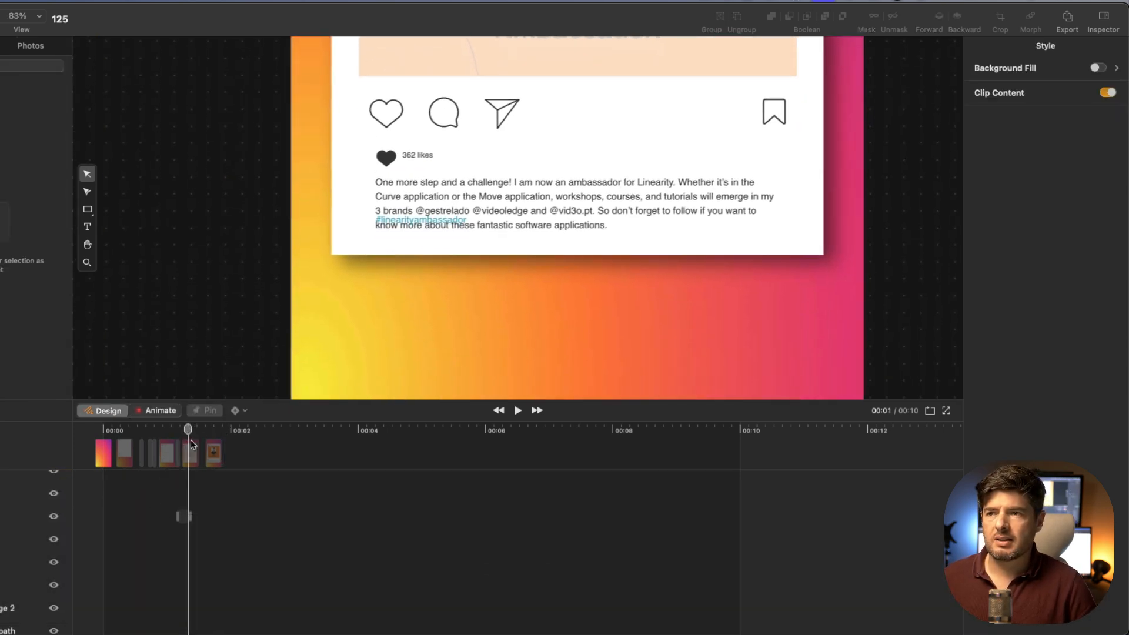
pyautogui.click(184, 432)
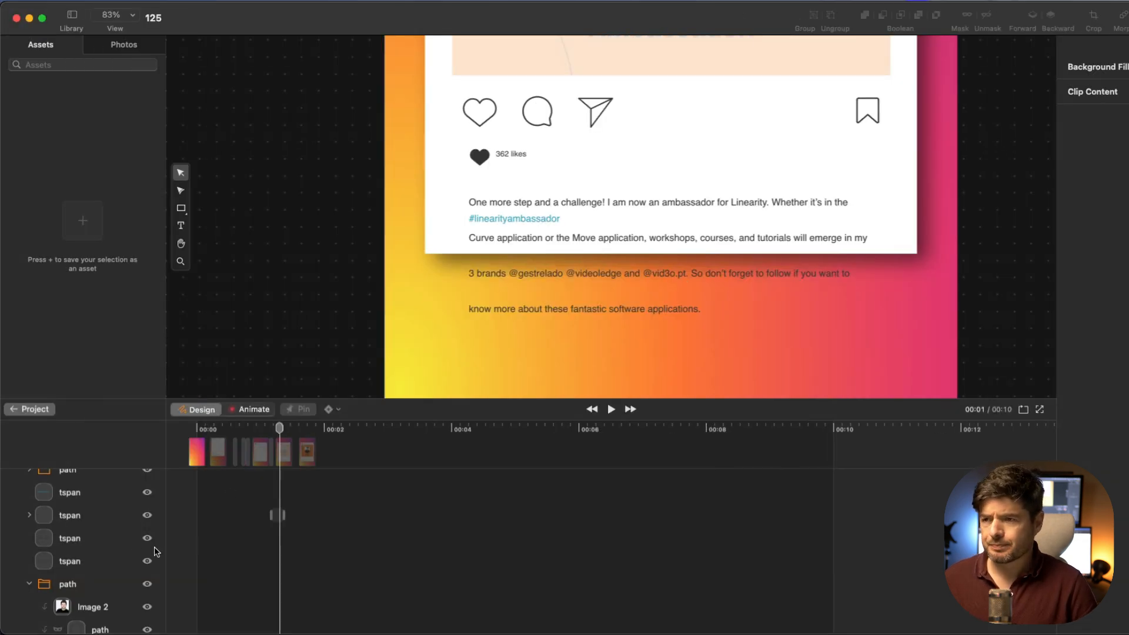
# Draw a rectangle about 804.5 wide over the caption area, reaching the card's lower edge, and fill it with solid white
pyautogui.click(73, 520)
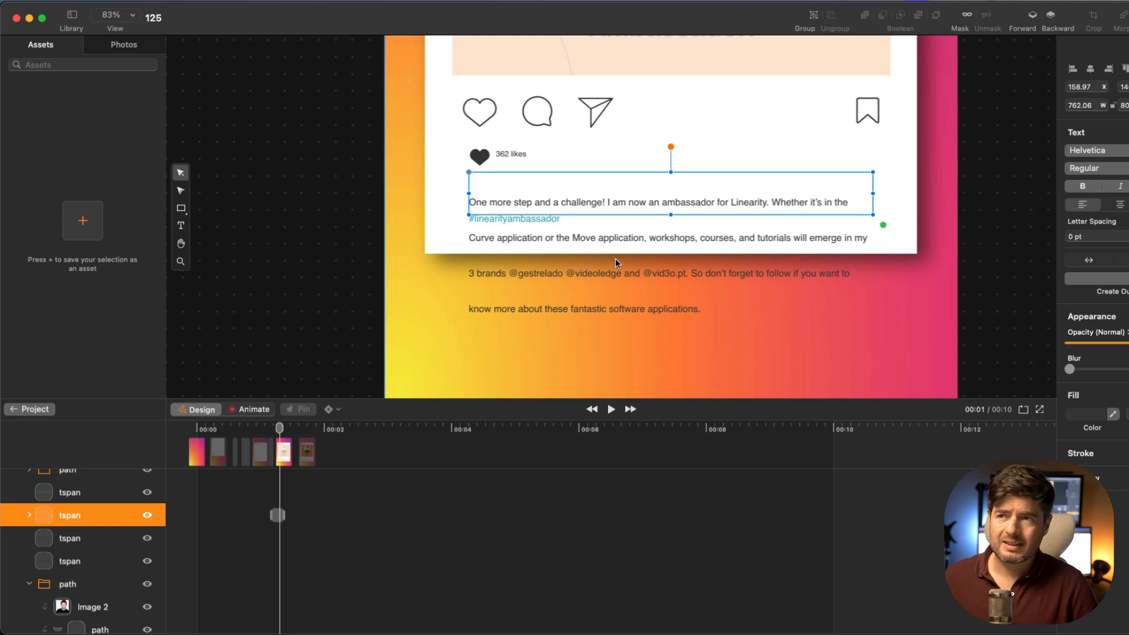
pyautogui.click(181, 208)
pyautogui.moveTo(461, 167); pyautogui.dragTo(887, 255)
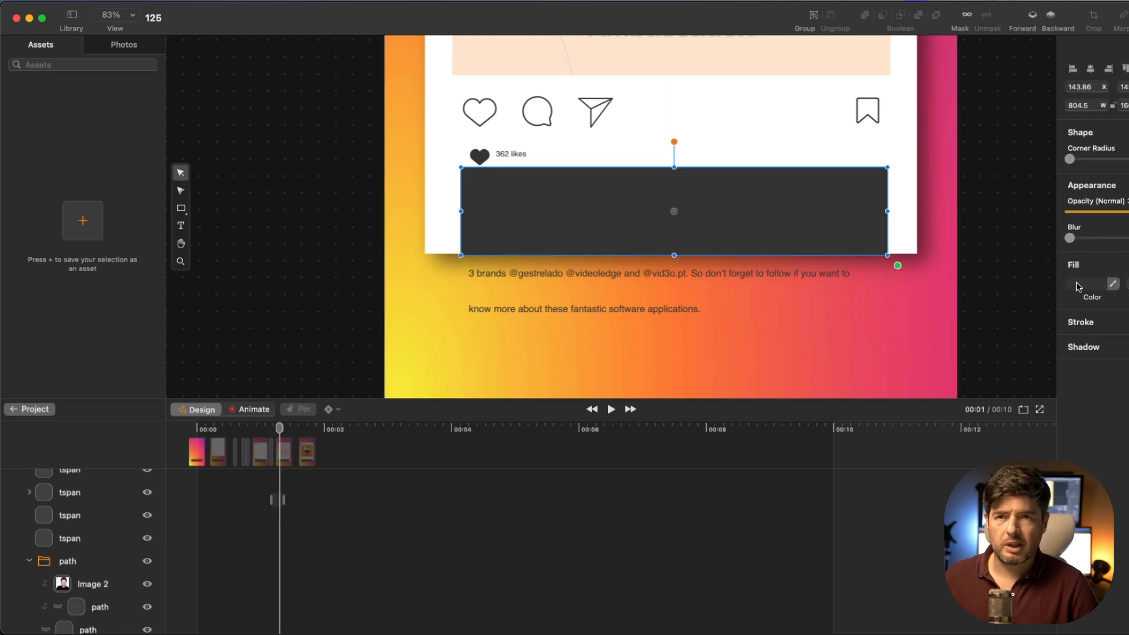
pyautogui.click(1078, 286)
pyautogui.moveTo(932, 221); pyautogui.dragTo(889, 165)
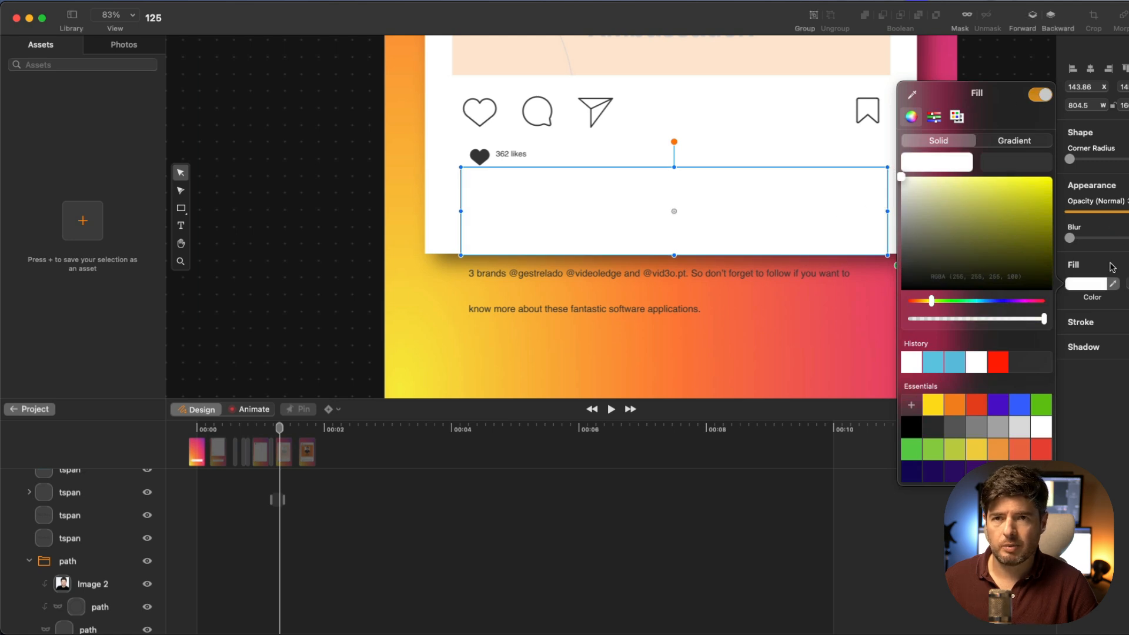
pyautogui.click(1112, 267)
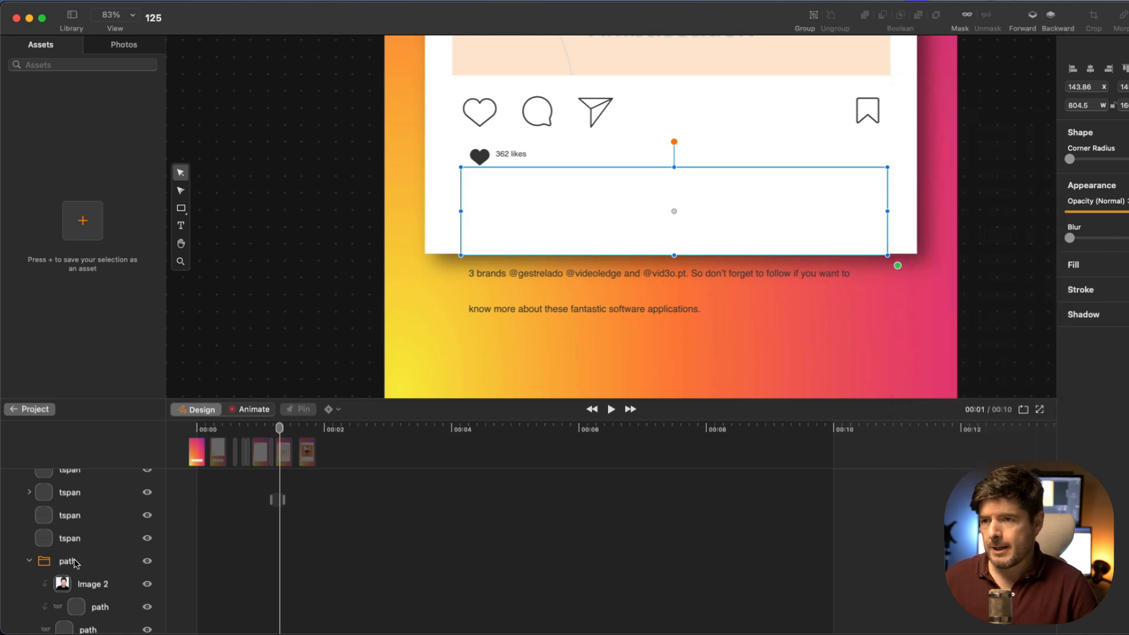
# Move the white rectangle's layer into the Elements group, directly below the animated caption text layer
pyautogui.scroll(5, 104, 547)
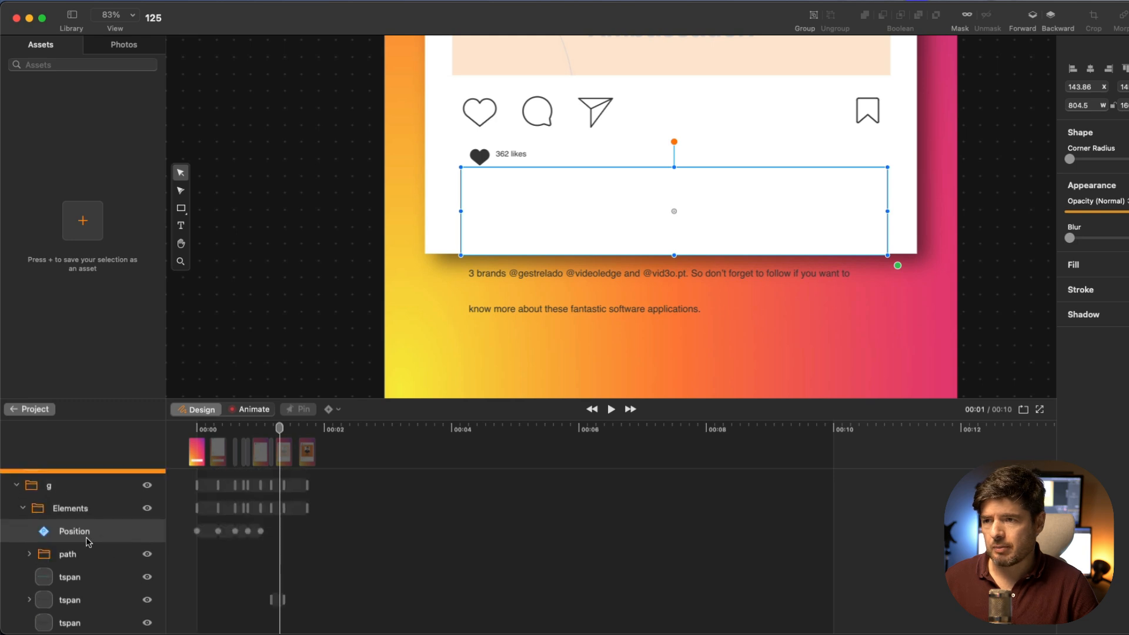
pyautogui.scroll(2, 87, 547)
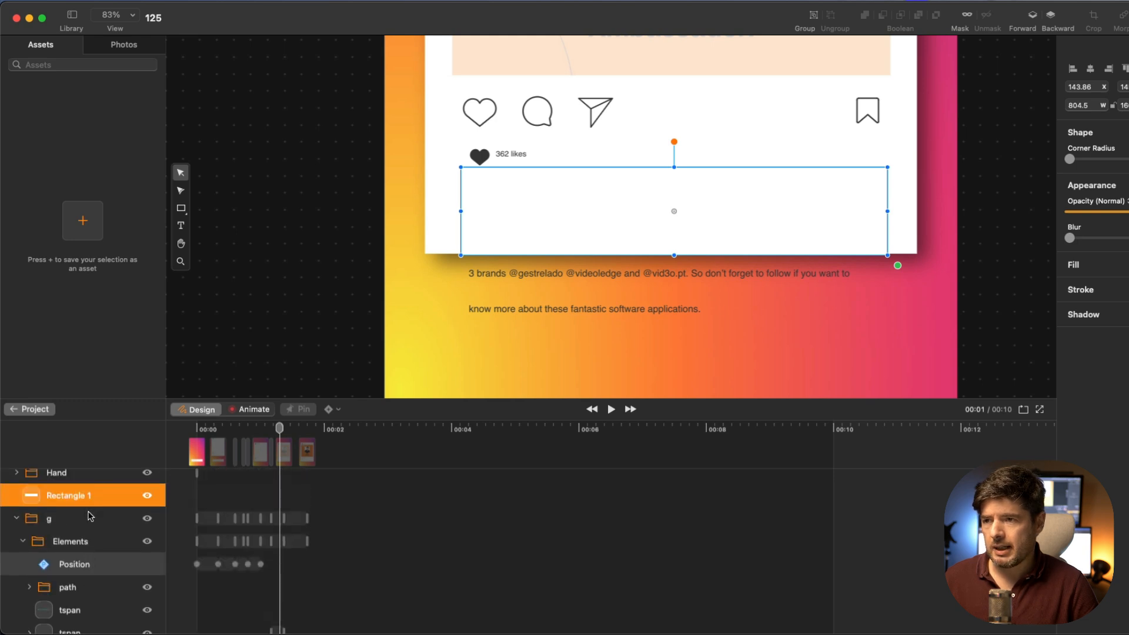
pyautogui.moveTo(84, 501); pyautogui.dragTo(107, 566)
pyautogui.moveTo(104, 575); pyautogui.dragTo(104, 571)
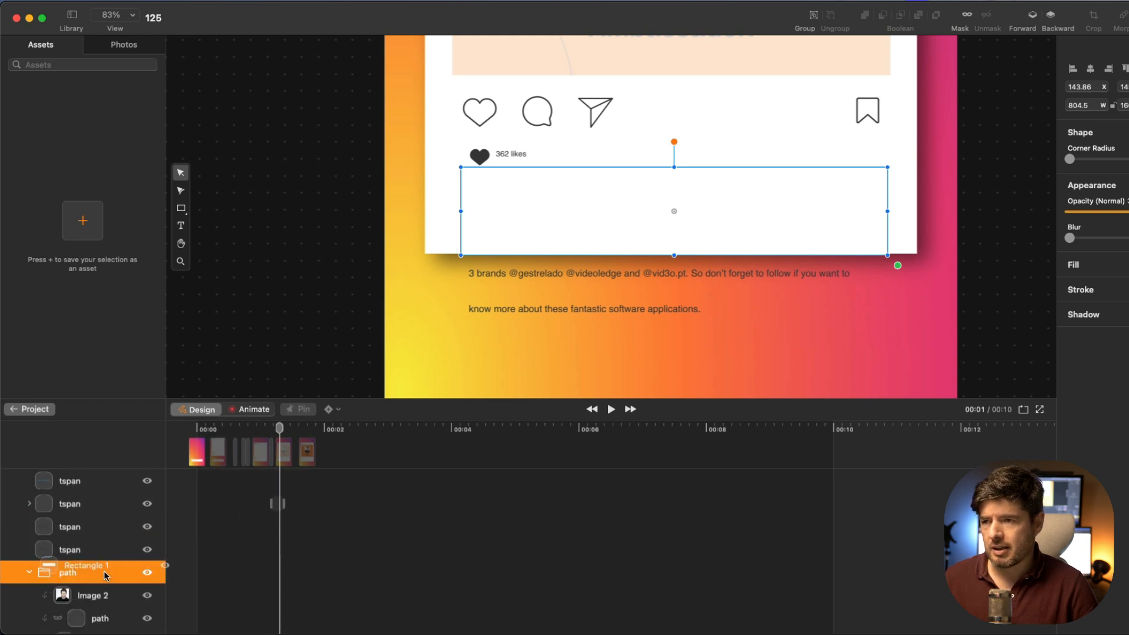
# Group the caption text with the white rectangle and make the rectangle the mask of that group
pyautogui.click(72, 506)
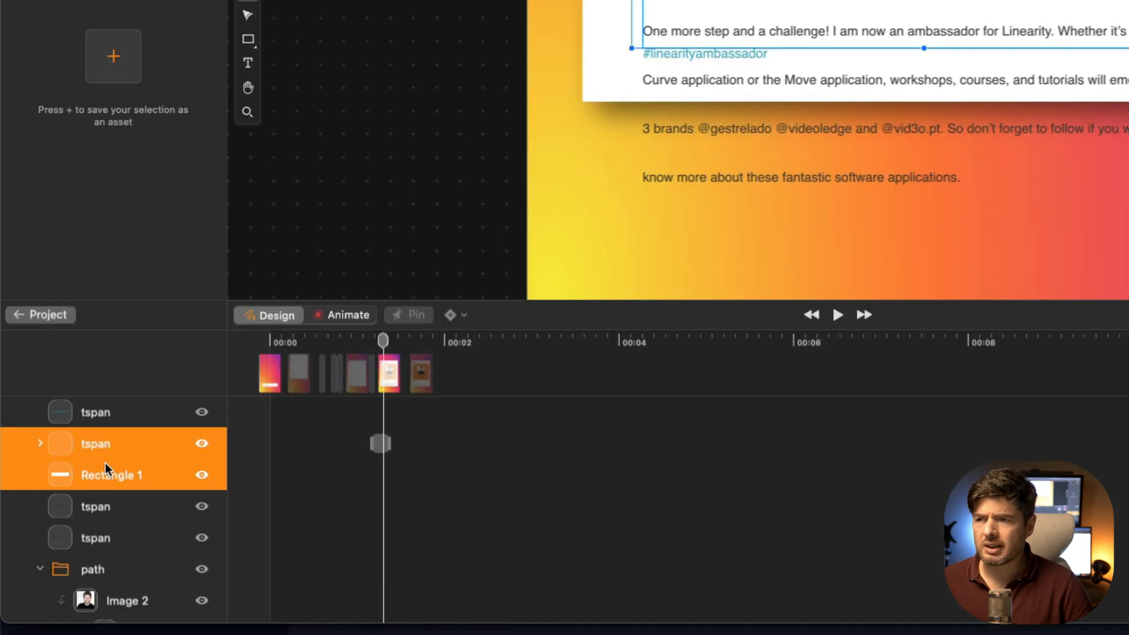
pyautogui.rightClick(106, 464)
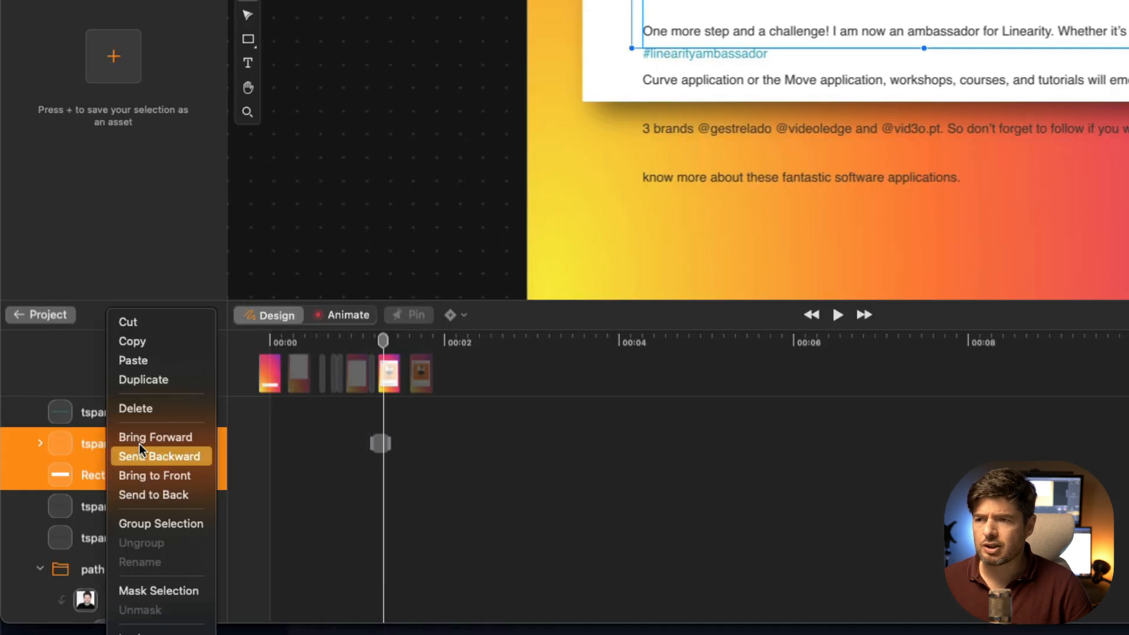
pyautogui.click(165, 522)
pyautogui.click(43, 445)
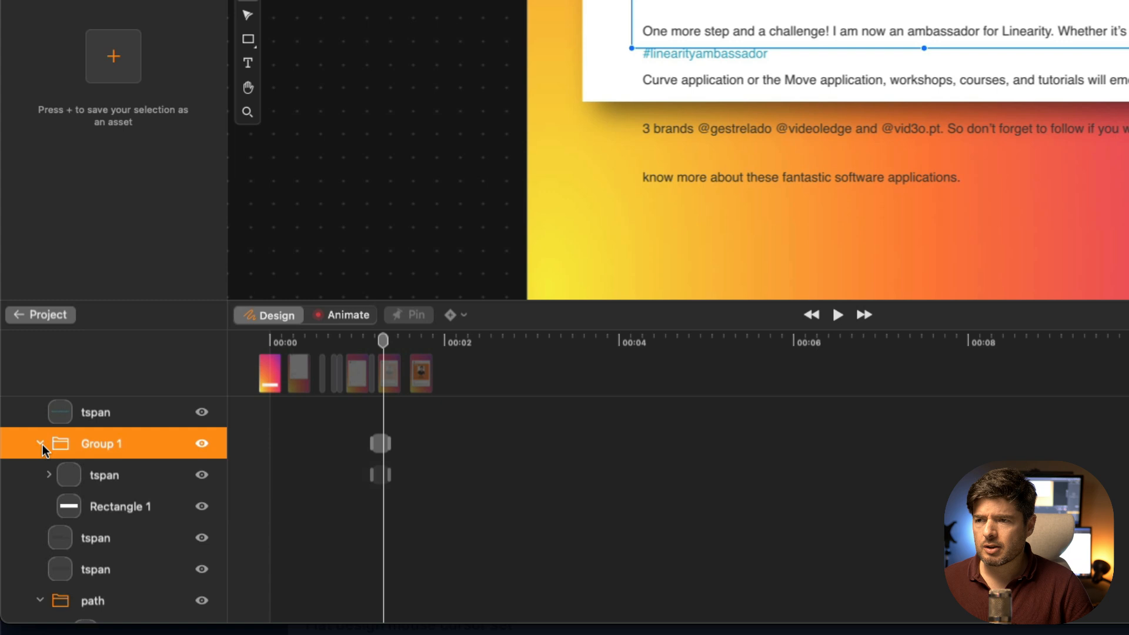
pyautogui.click(121, 506)
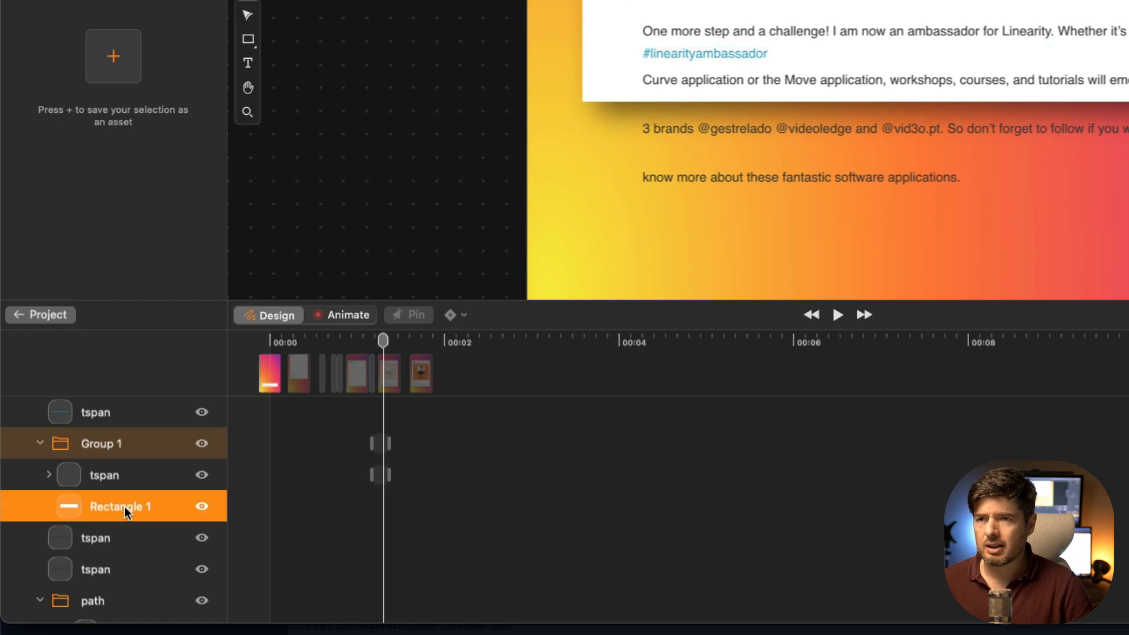
pyautogui.rightClick(124, 507)
pyautogui.click(187, 585)
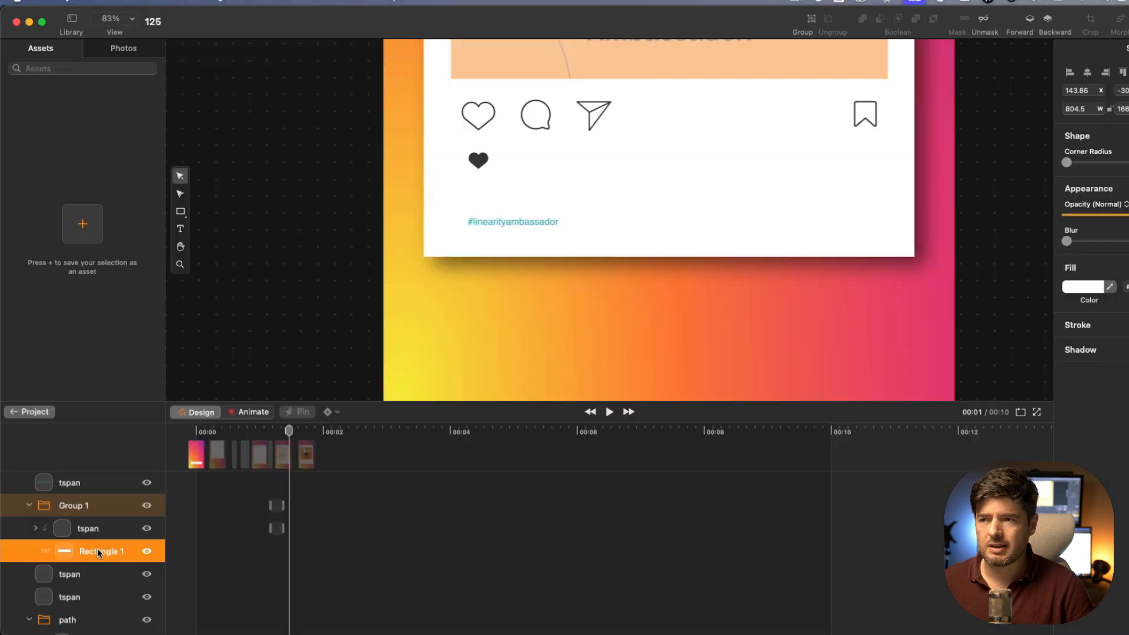
# Move the displaced mask rectangle from above the artboard down onto the card's caption area, centred horizontally
pyautogui.moveTo(293, 438); pyautogui.dragTo(282, 438)
pyautogui.click(180, 264)
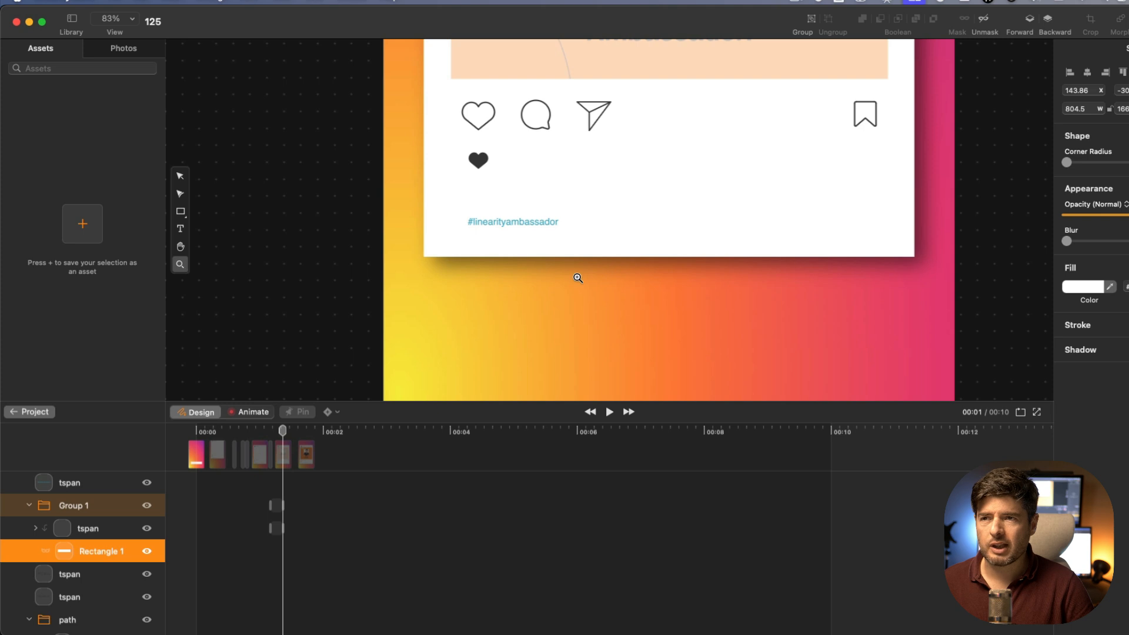
pyautogui.scroll(-2, 578, 279)
pyautogui.scroll(2, 578, 278)
pyautogui.scroll(-12, 603, 272)
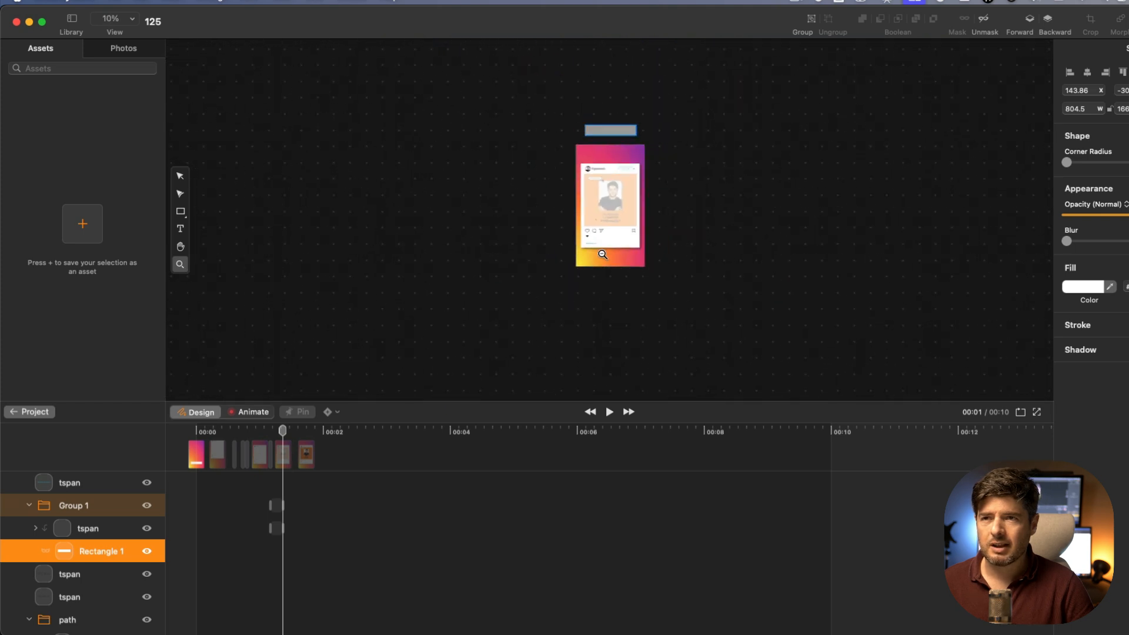
pyautogui.press('v')
pyautogui.moveTo(621, 131); pyautogui.dragTo(621, 217)
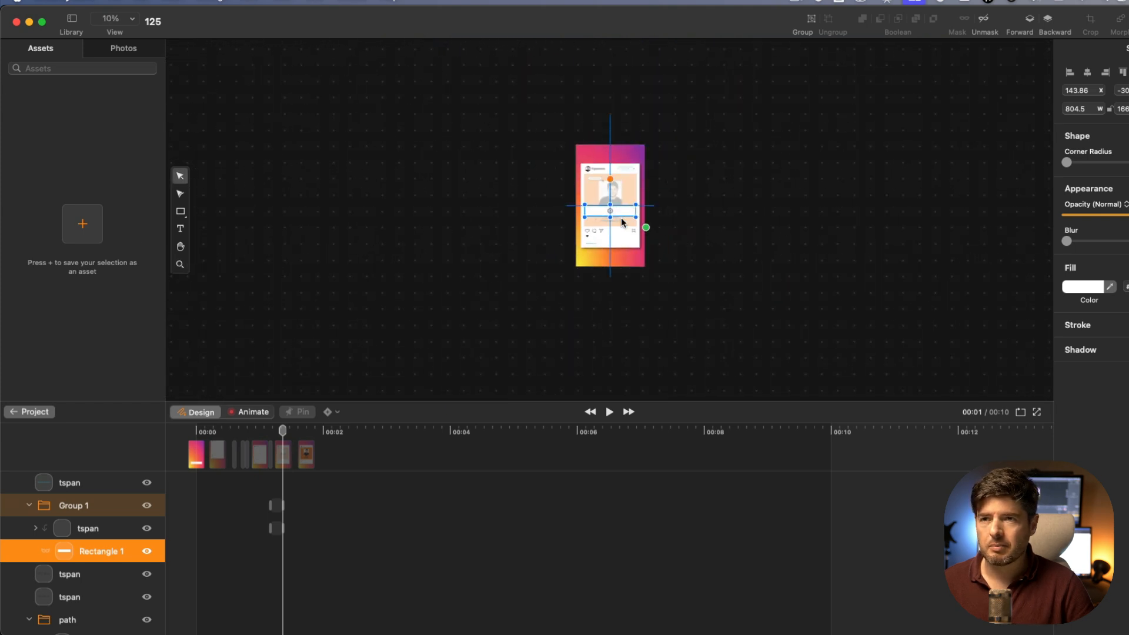
pyautogui.moveTo(621, 261); pyautogui.dragTo(621, 239)
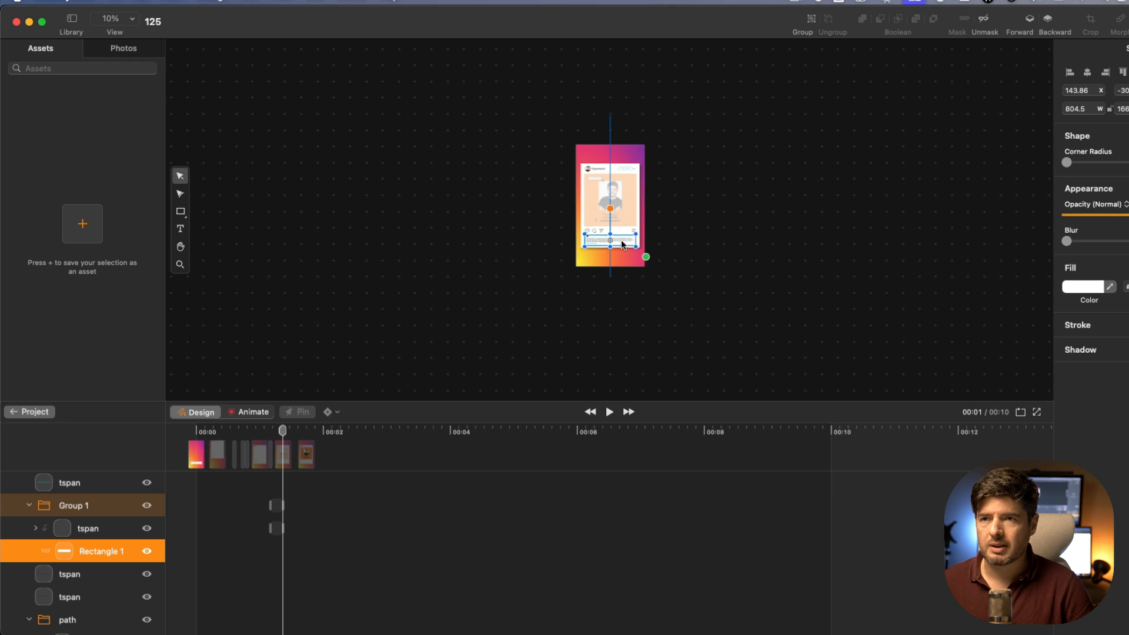
# Lower the mask rectangle until it starts just above the caption text and its lower edge meets the card's lower edge
pyautogui.press('z')
pyautogui.click(610, 243)
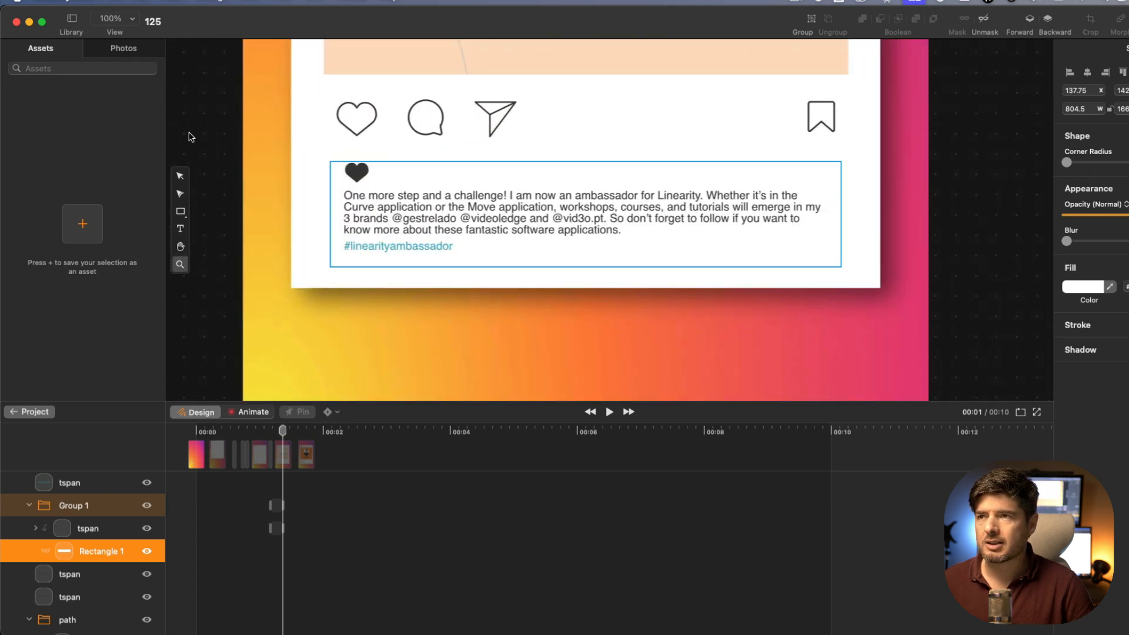
pyautogui.click(180, 176)
pyautogui.moveTo(634, 171)
pyautogui.mouseDown()
pyautogui.moveTo(636, 118)
pyautogui.moveTo(633, 263)
pyautogui.moveTo(630, 168)
pyautogui.moveTo(627, 191)
pyautogui.mouseUp()
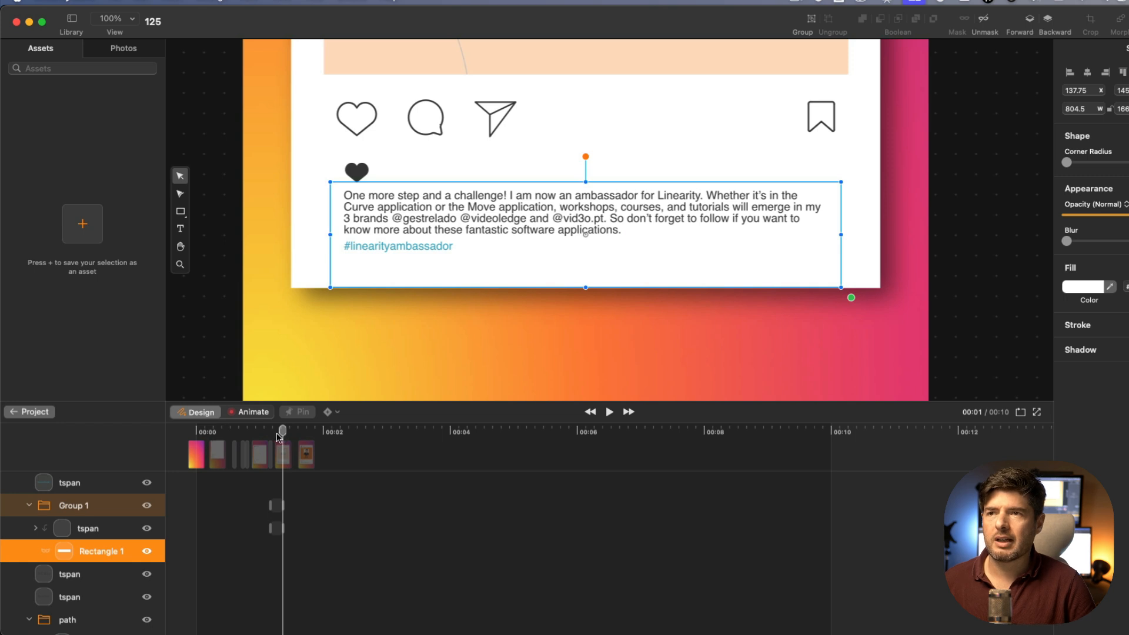
# Lengthen the caption's Line Height animation by moving its end keyframe to about 1.6 s, and check the masked text
pyautogui.moveTo(279, 437)
pyautogui.mouseDown()
pyautogui.moveTo(268, 436)
pyautogui.moveTo(297, 436)
pyautogui.moveTo(285, 434)
pyautogui.mouseUp()
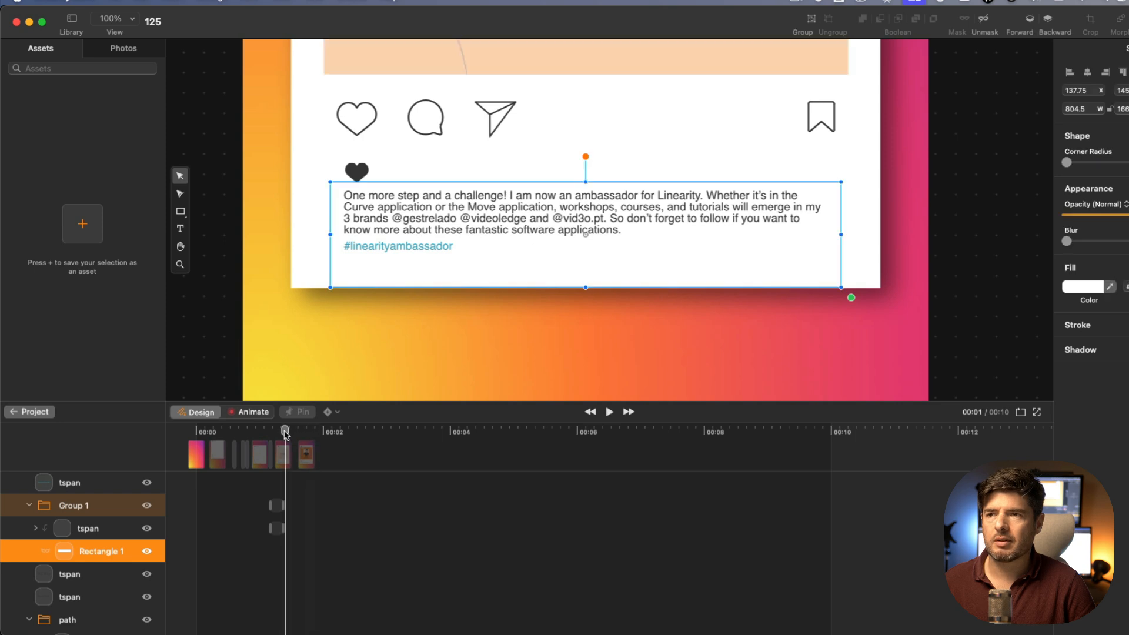
pyautogui.click(116, 533)
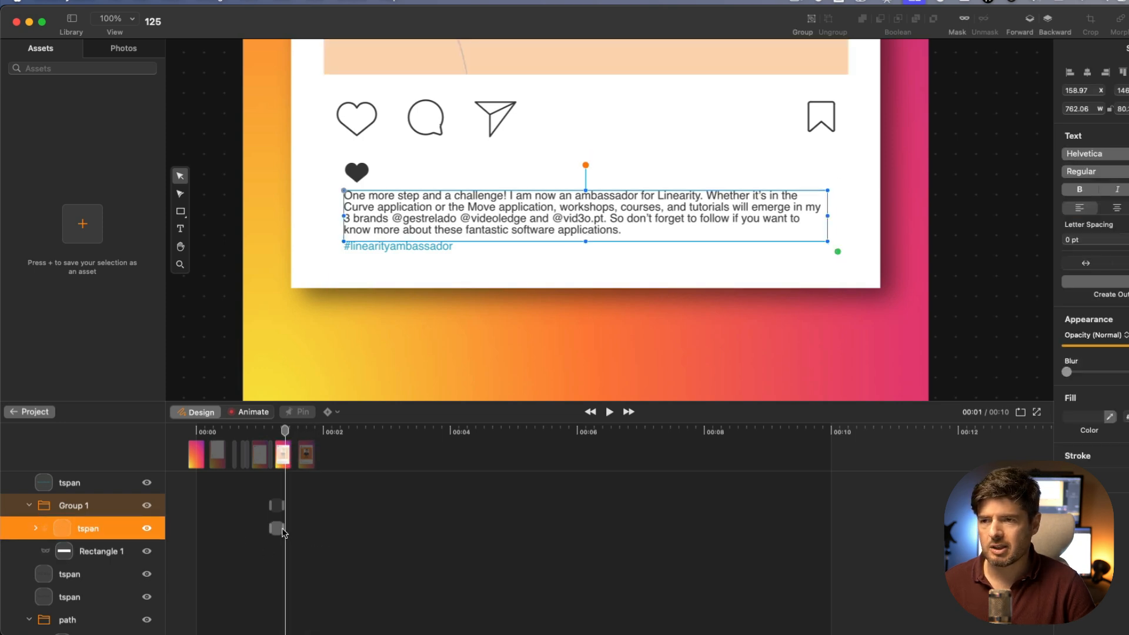
pyautogui.click(282, 532)
pyautogui.click(254, 417)
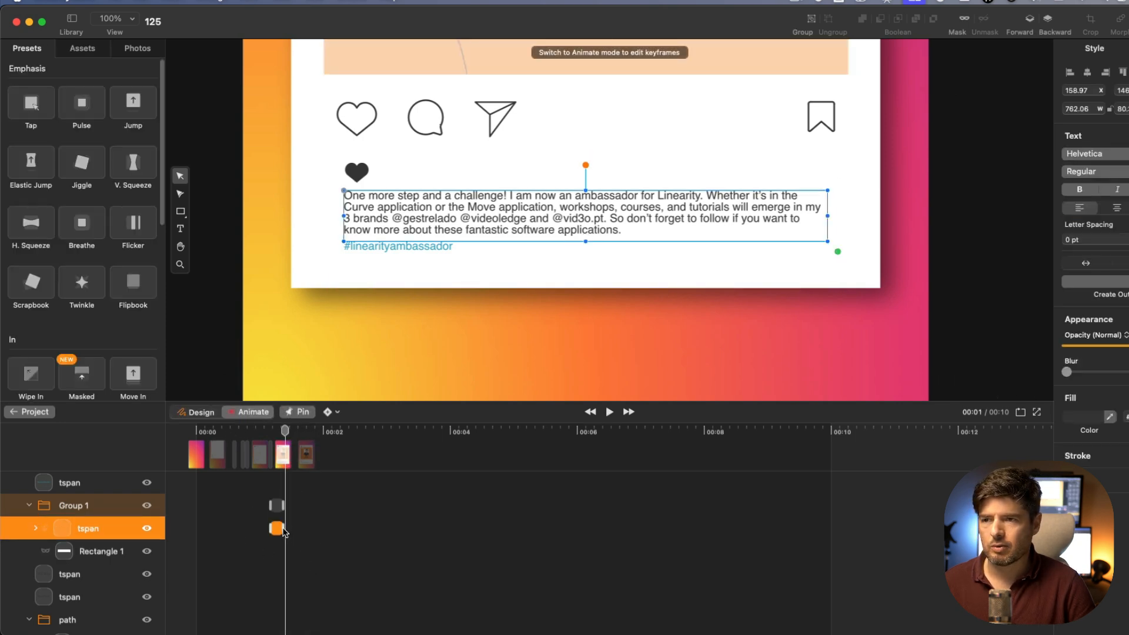
pyautogui.moveTo(284, 532); pyautogui.dragTo(297, 531)
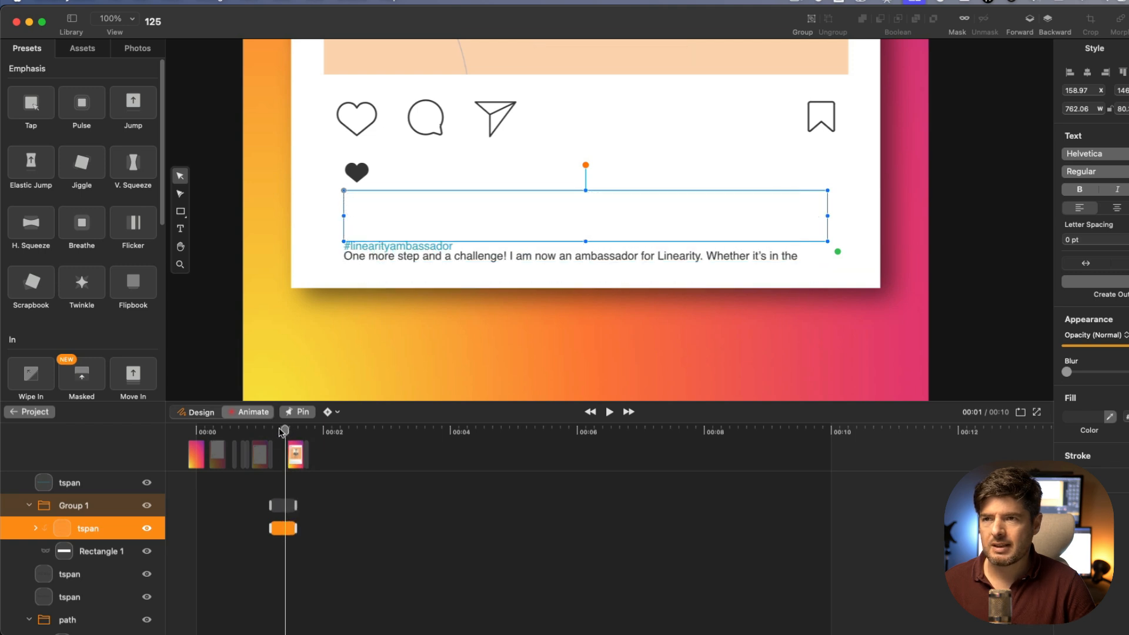
pyautogui.moveTo(281, 431); pyautogui.dragTo(289, 433)
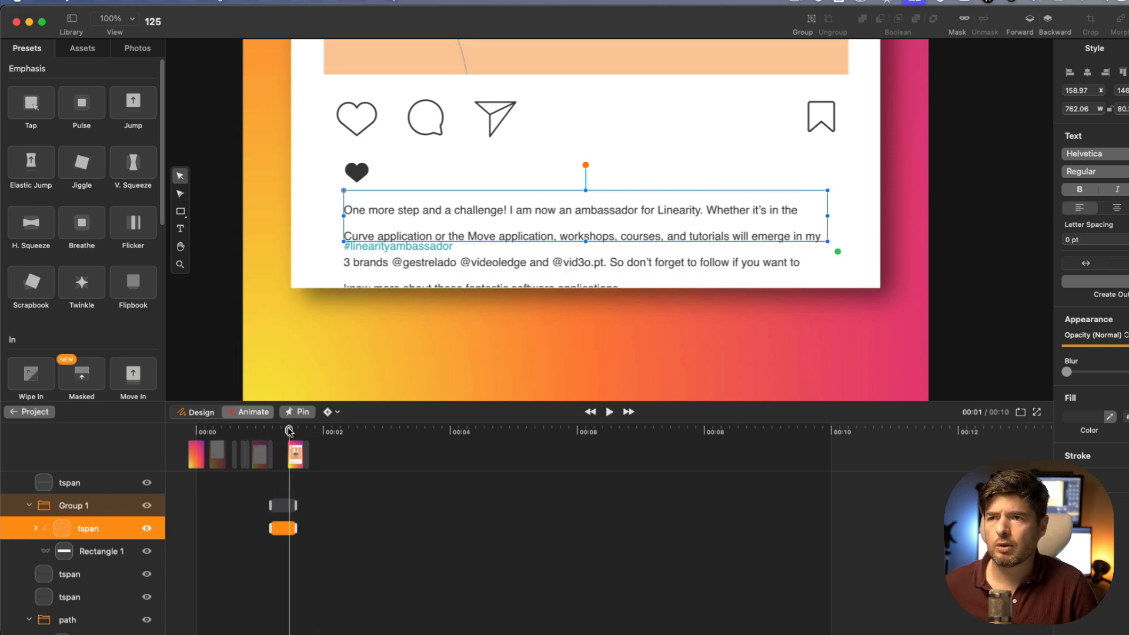
# Move the hashtag text layer into the masked caption group, above the caption text
pyautogui.click(66, 580)
pyautogui.click(75, 485)
pyautogui.click(148, 483)
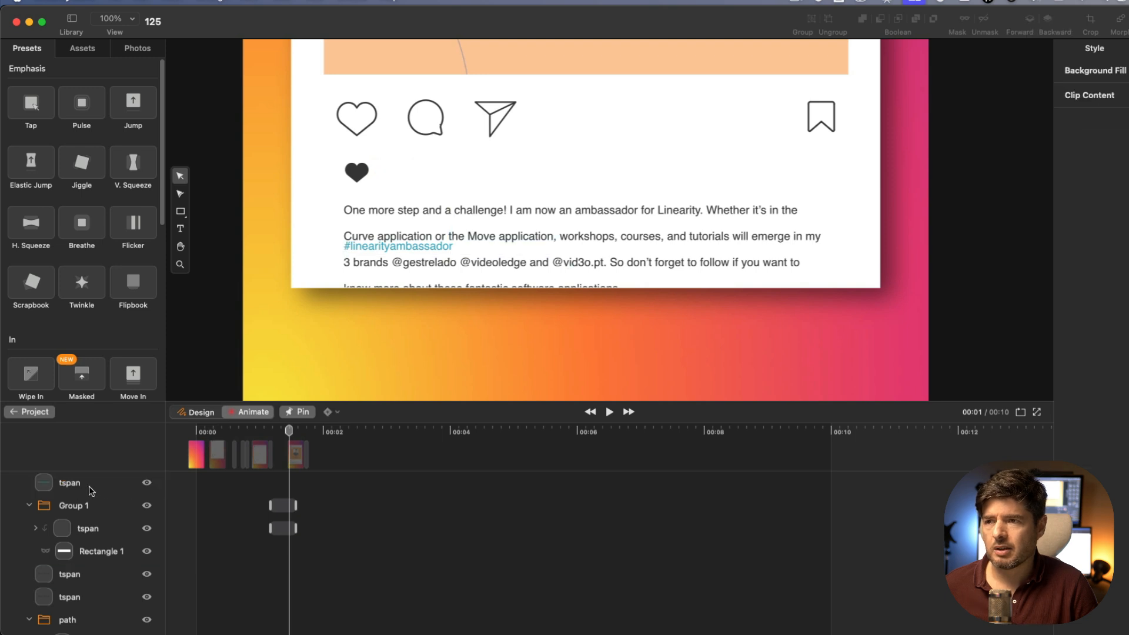
pyautogui.moveTo(82, 491)
pyautogui.mouseDown()
pyautogui.moveTo(73, 482)
pyautogui.moveTo(81, 507)
pyautogui.mouseUp()
# Copy the caption's Line Height animation onto the hashtag text, starting at about 1.4 s, and play the result back
pyautogui.moveTo(291, 436); pyautogui.dragTo(284, 437)
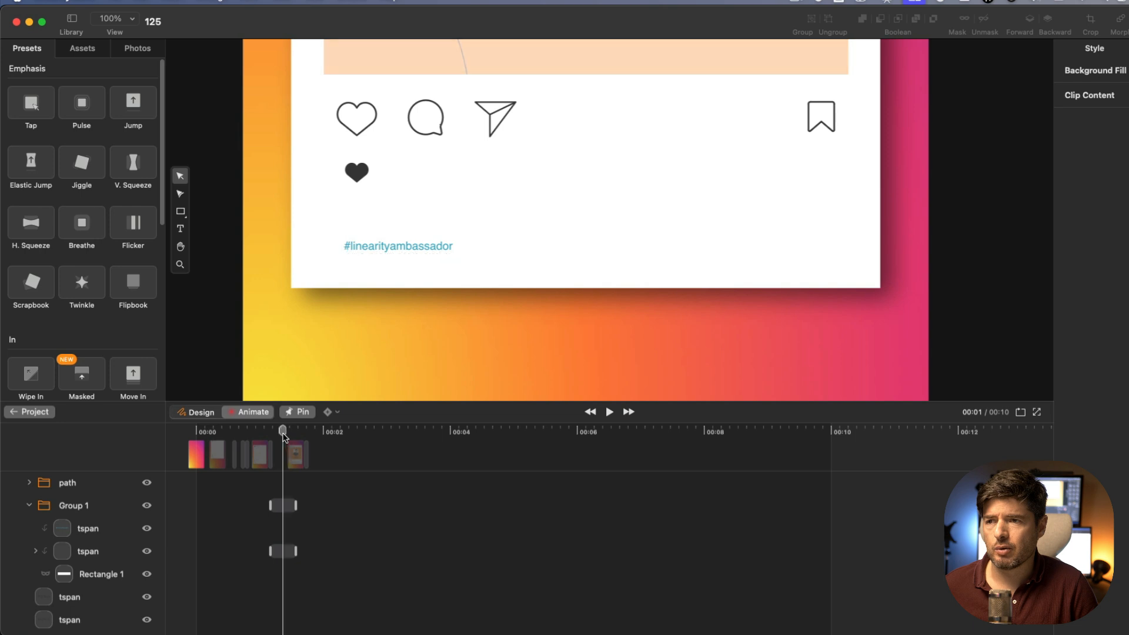
pyautogui.click(36, 553)
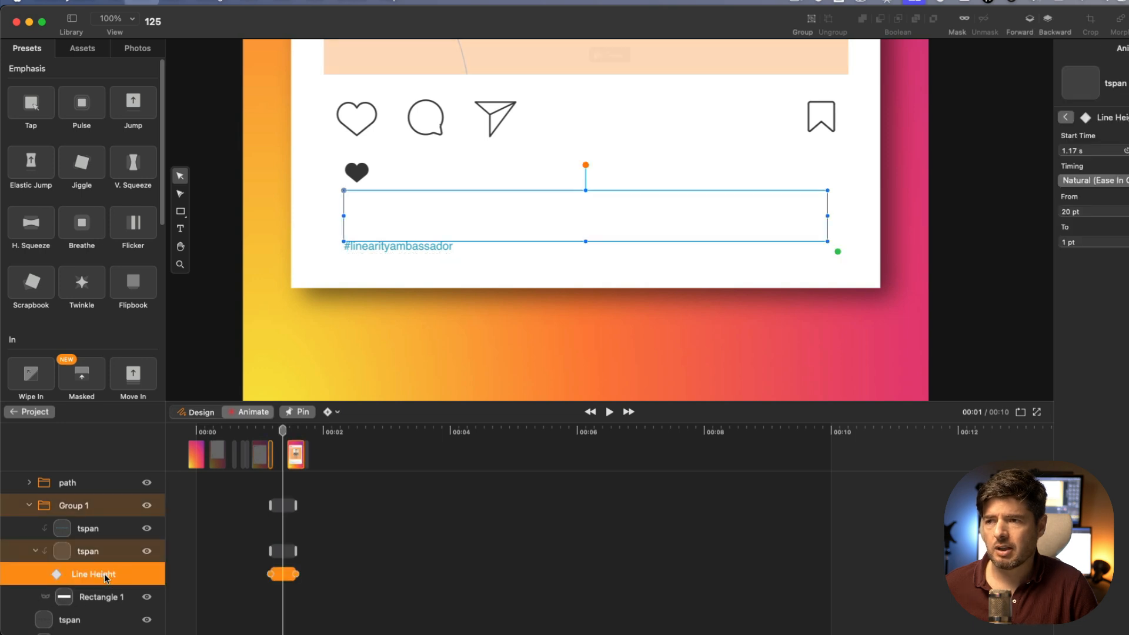
pyautogui.click(110, 534)
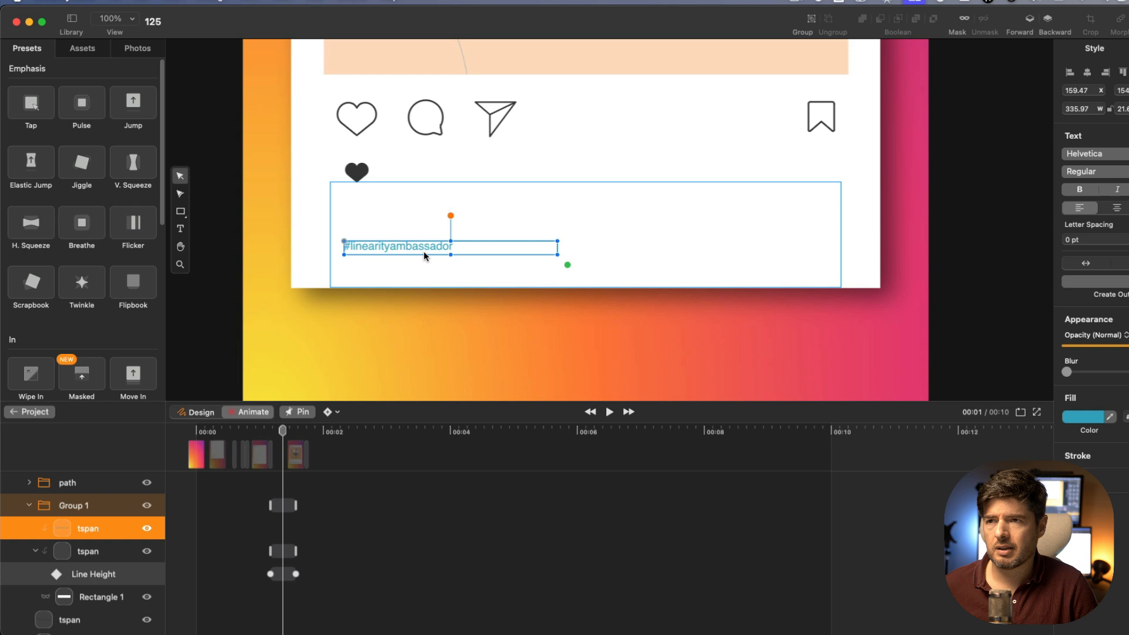
pyautogui.press('super+v')
pyautogui.moveTo(280, 435); pyautogui.dragTo(329, 446)
pyautogui.press('space')
pyautogui.press('space')
pyautogui.press('super+0')
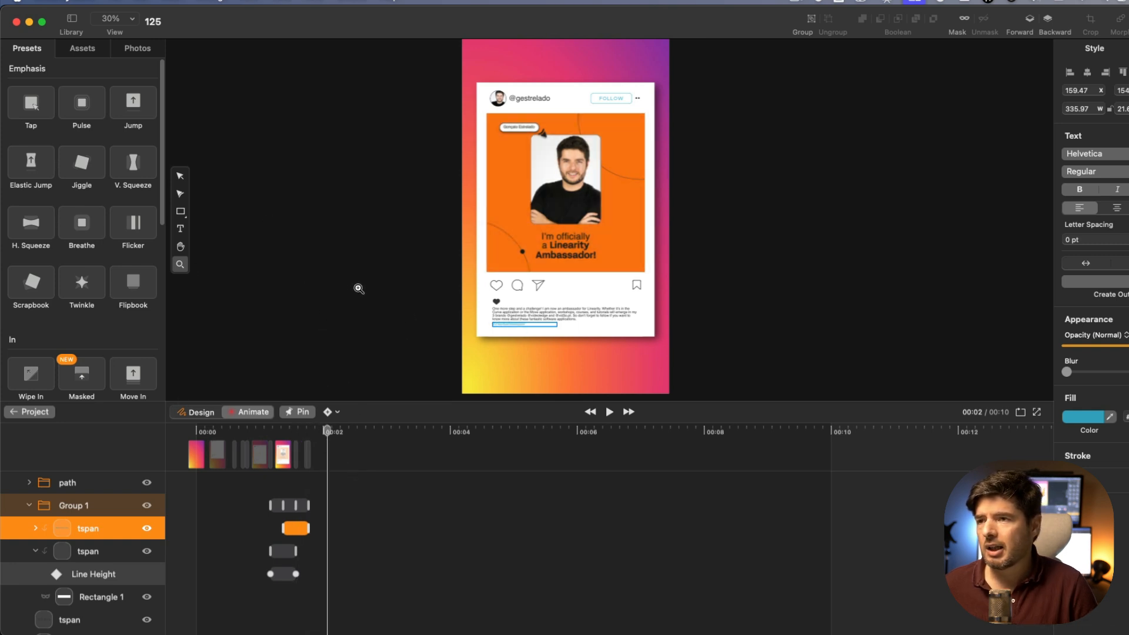
# Rotate the hand below the artboard counterclockwise in Design mode so its finger points up toward the post card
pyautogui.moveTo(465, 284); pyautogui.dragTo(418, 140)
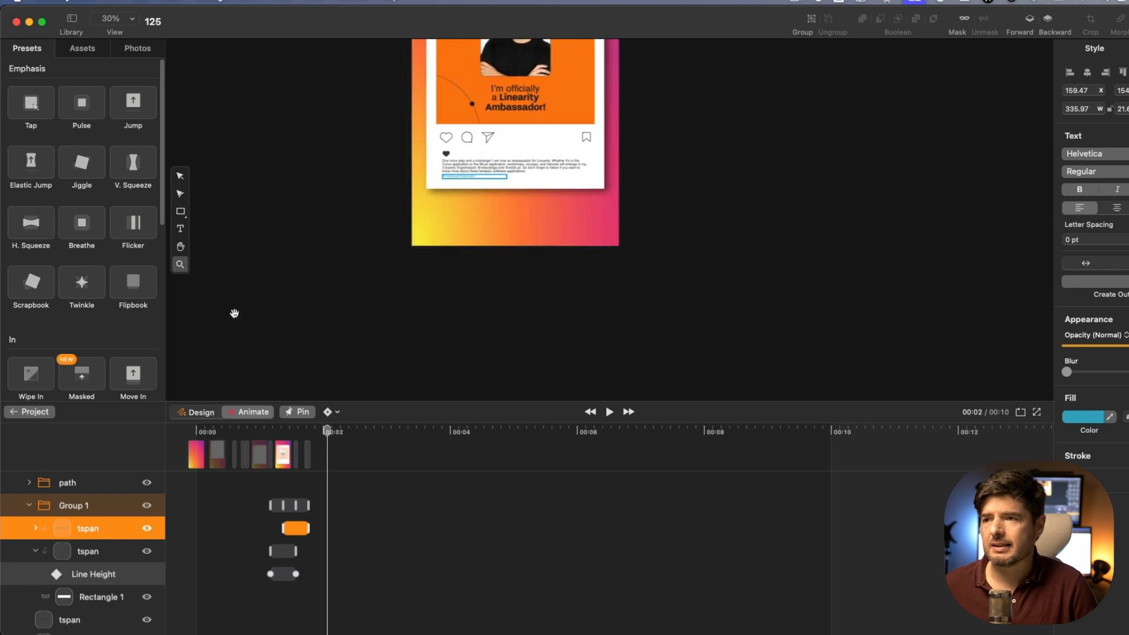
pyautogui.click(29, 505)
pyautogui.click(199, 412)
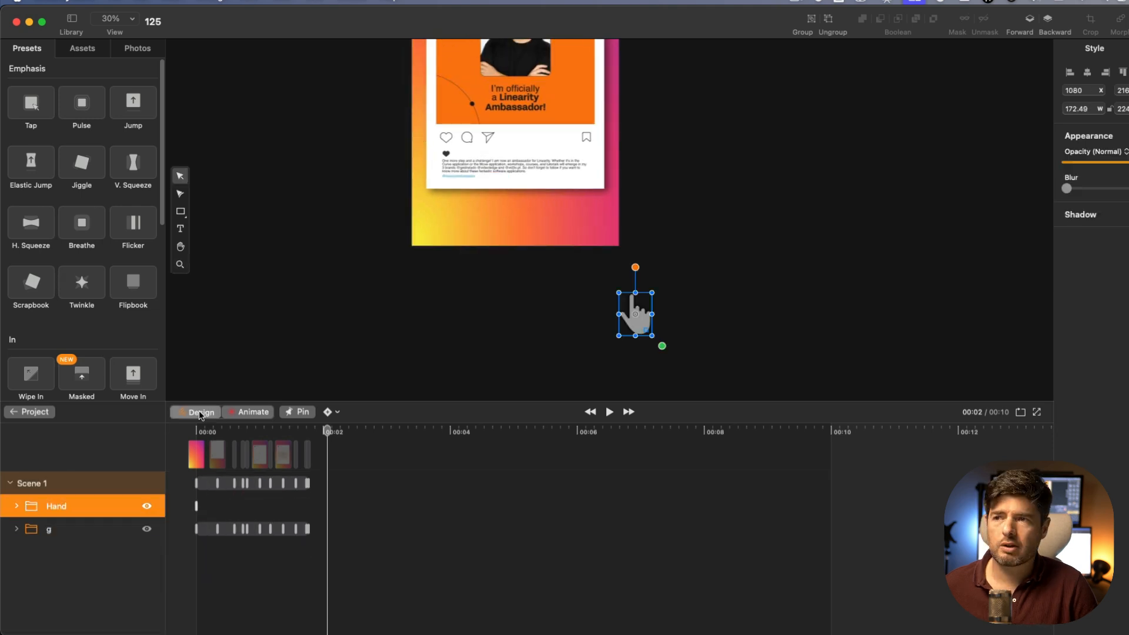
pyautogui.moveTo(635, 266); pyautogui.dragTo(606, 275)
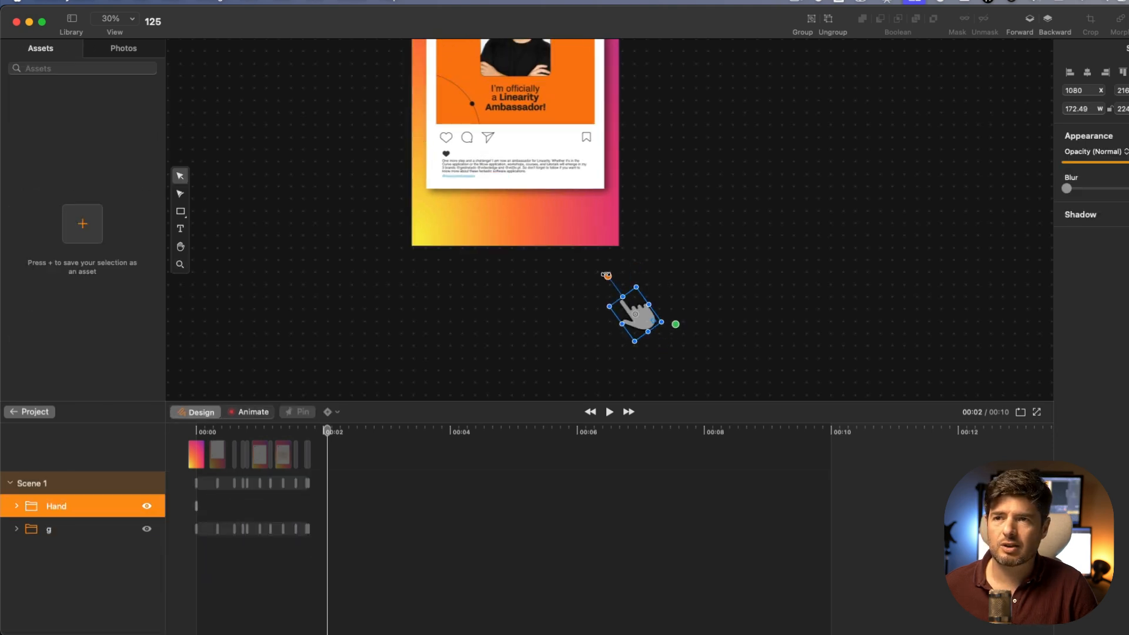
# Animate the hand's position so that at 2 s it reaches the post's heart icon from below the artboard
pyautogui.click(248, 412)
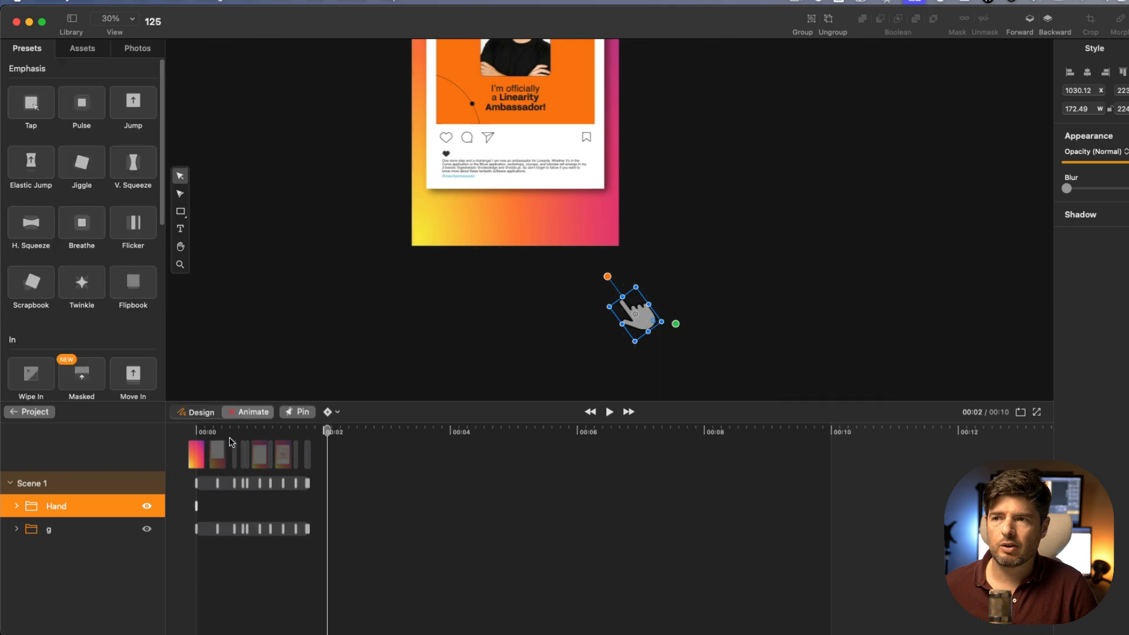
pyautogui.moveTo(327, 443)
pyautogui.mouseDown()
pyautogui.moveTo(242, 446)
pyautogui.moveTo(348, 446)
pyautogui.moveTo(310, 447)
pyautogui.mouseUp()
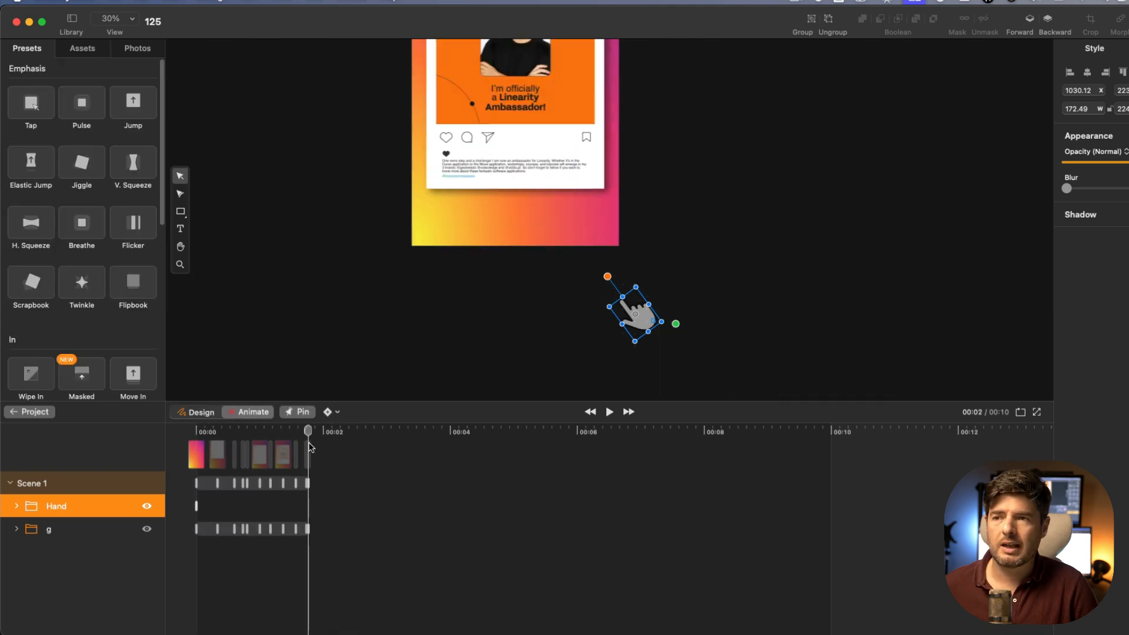
pyautogui.moveTo(315, 436); pyautogui.dragTo(194, 454)
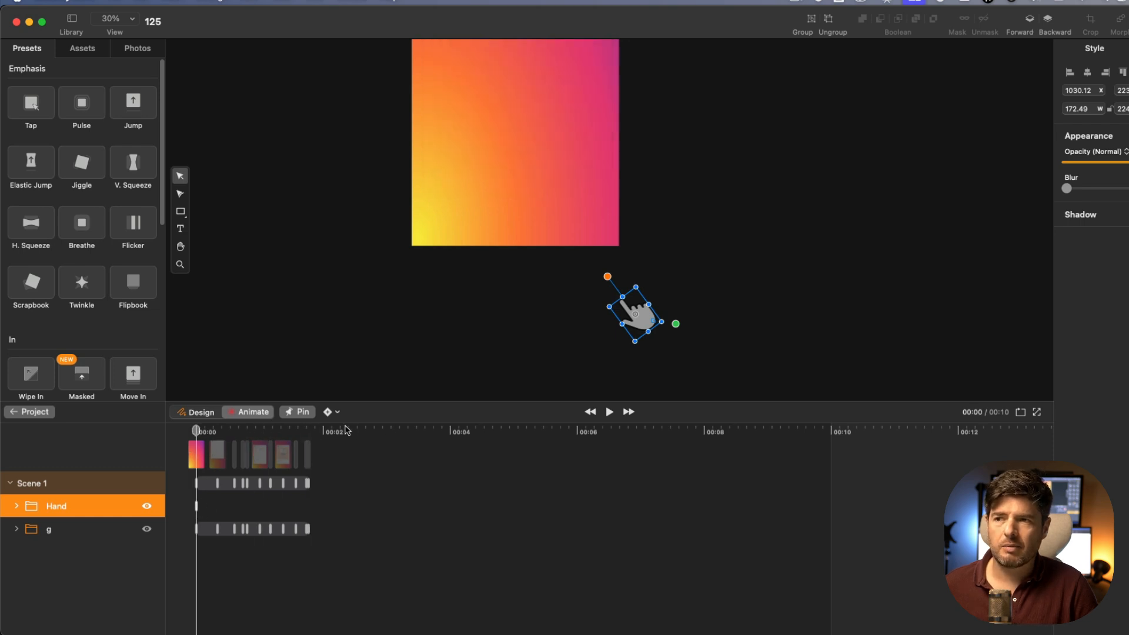
pyautogui.moveTo(297, 435); pyautogui.dragTo(330, 438)
pyautogui.moveTo(653, 320); pyautogui.dragTo(473, 179)
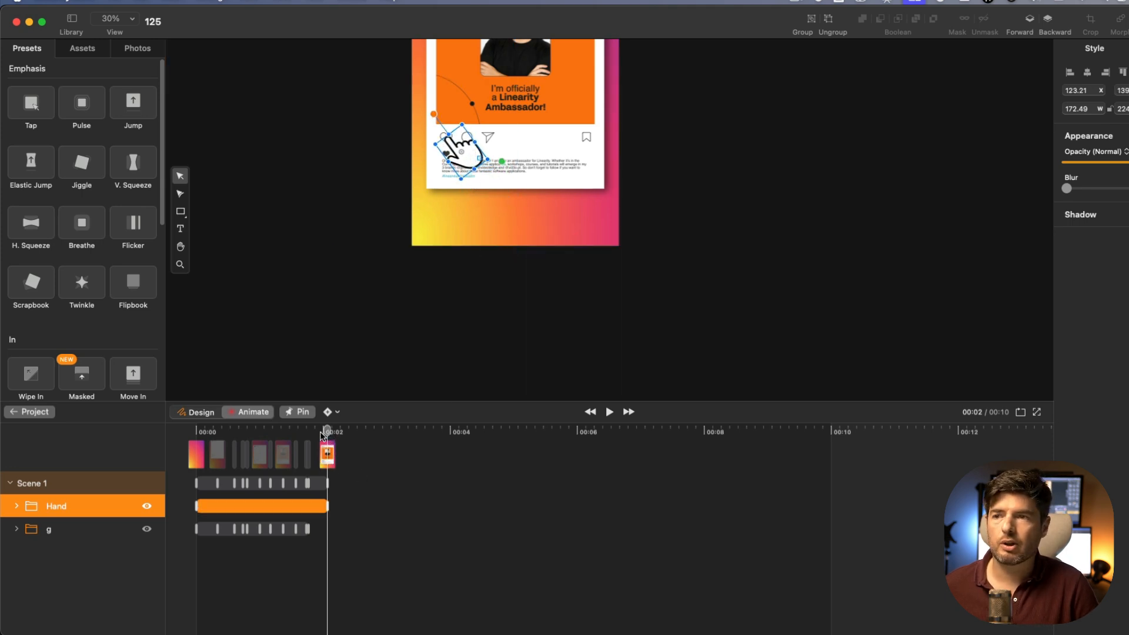
# Delay the start of the Hand layer's movement to about 1.2 s and play back the animation
pyautogui.moveTo(321, 436); pyautogui.dragTo(294, 458)
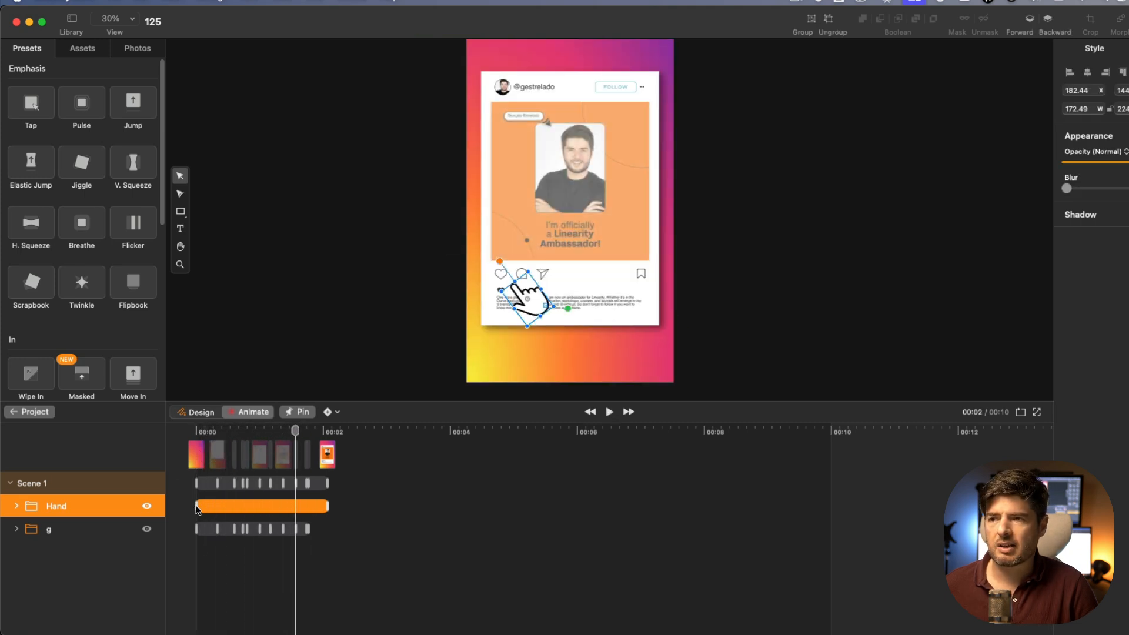
pyautogui.moveTo(197, 509); pyautogui.dragTo(272, 508)
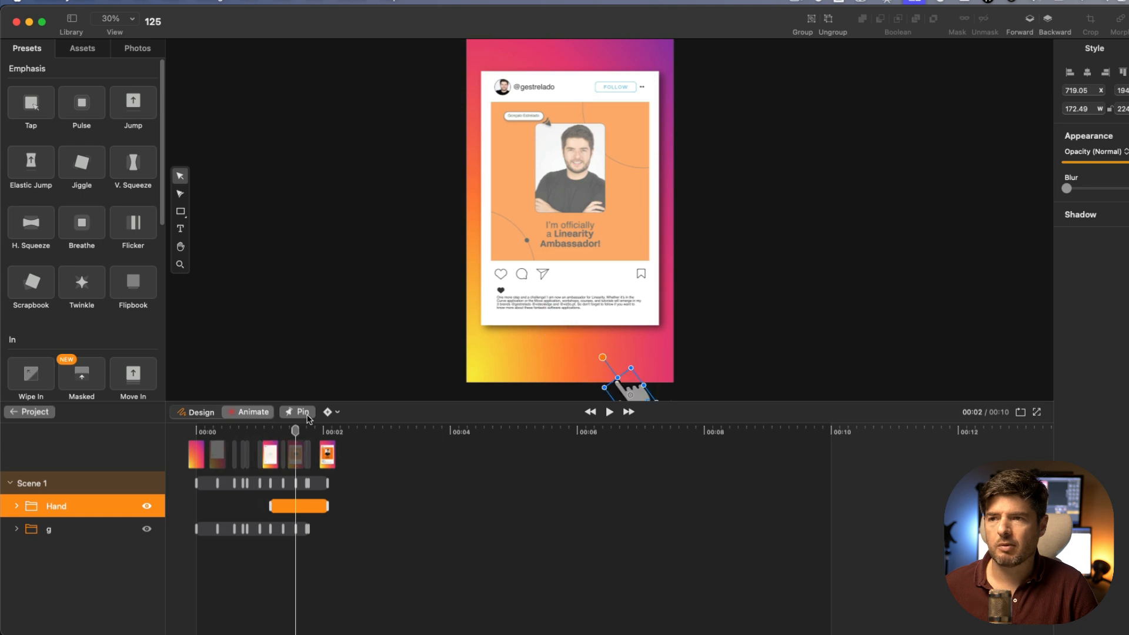
pyautogui.press('space')
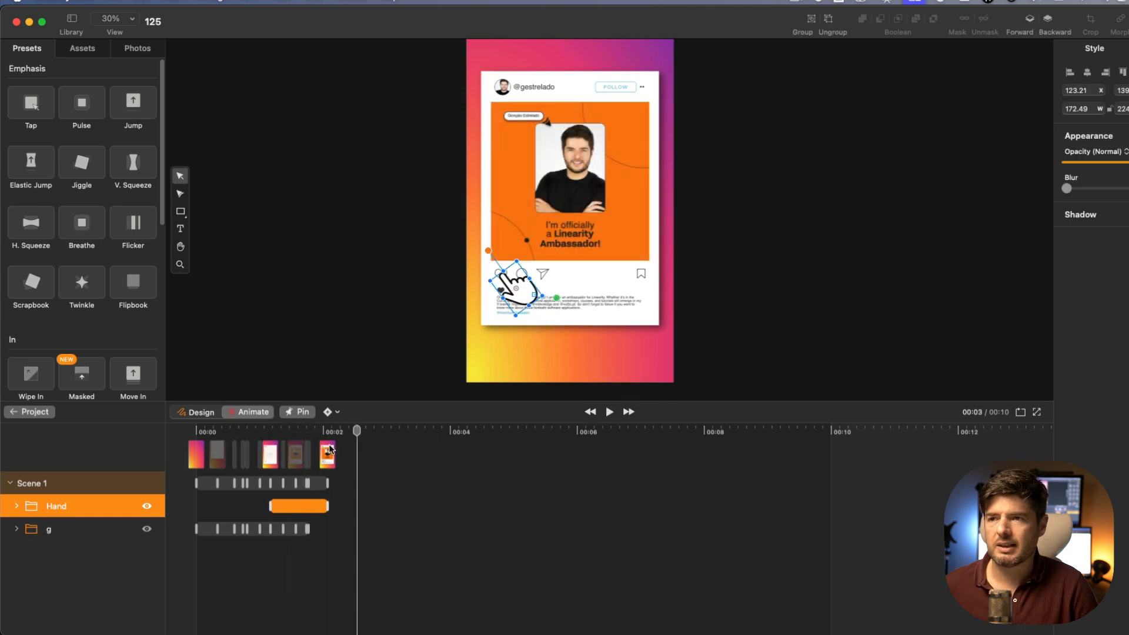
# Reposition the hand at its 2 s keyframe slightly up and to the left so the fingertip covers the heart icon
pyautogui.moveTo(329, 450)
pyautogui.mouseDown()
pyautogui.moveTo(357, 444)
pyautogui.moveTo(327, 438)
pyautogui.mouseUp()
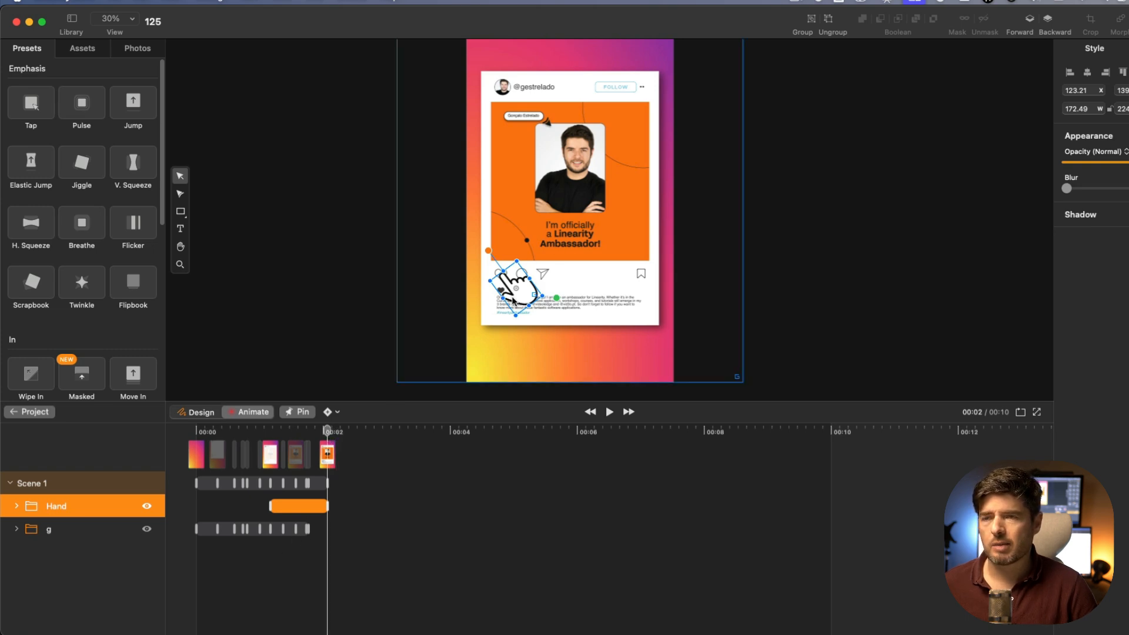
pyautogui.click(180, 265)
pyautogui.moveTo(530, 304); pyautogui.dragTo(526, 288)
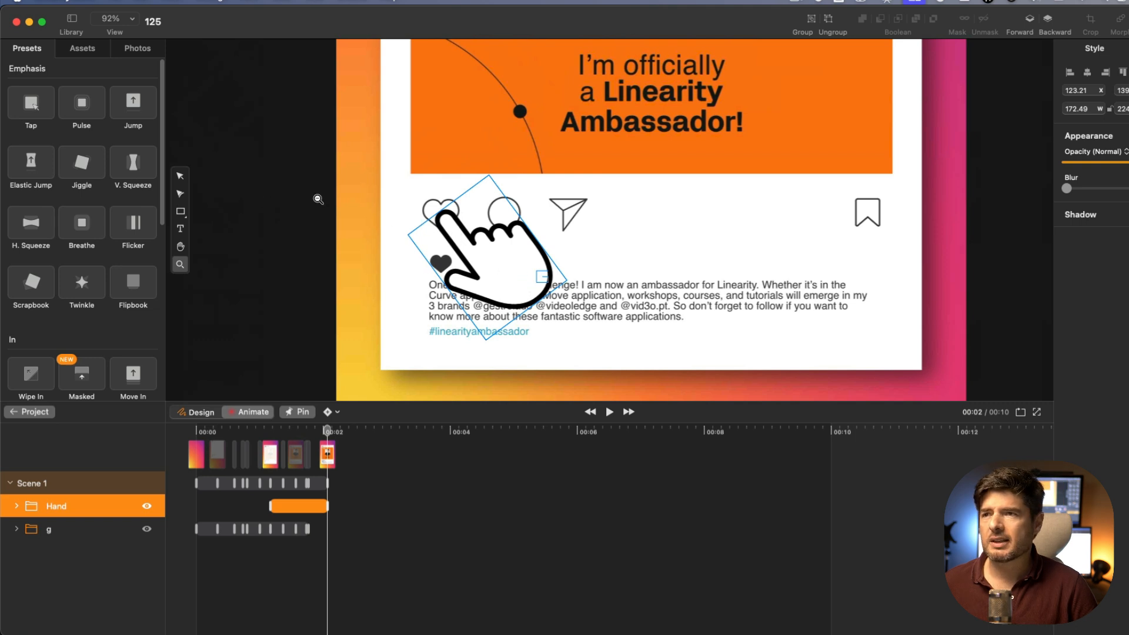
pyautogui.click(182, 176)
pyautogui.moveTo(448, 205); pyautogui.dragTo(449, 204)
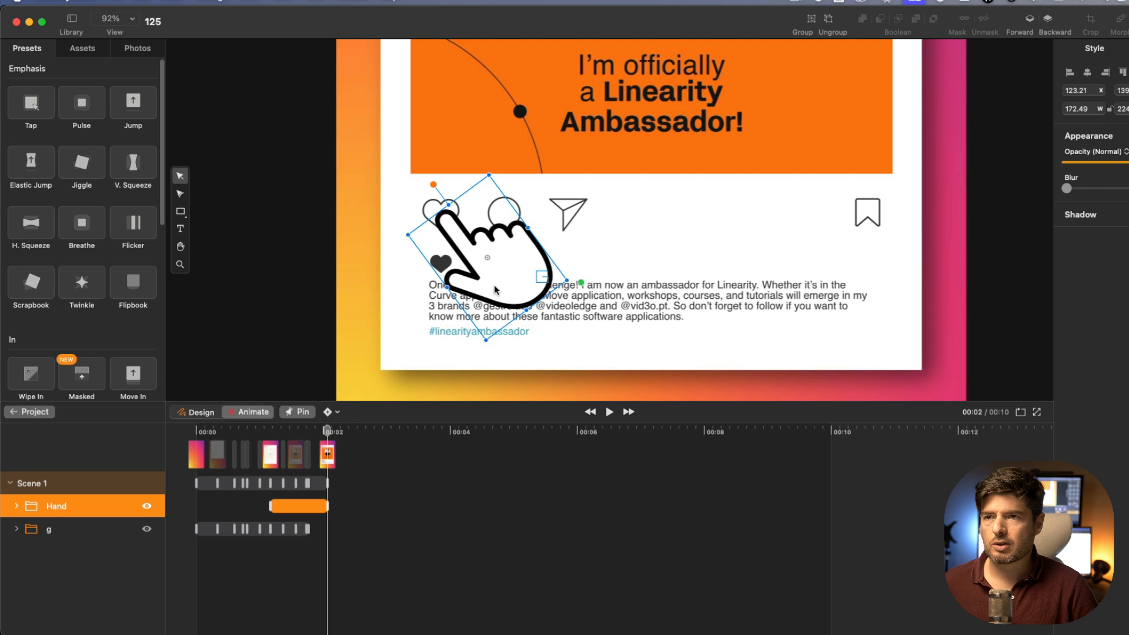
pyautogui.moveTo(494, 286); pyautogui.dragTo(486, 268)
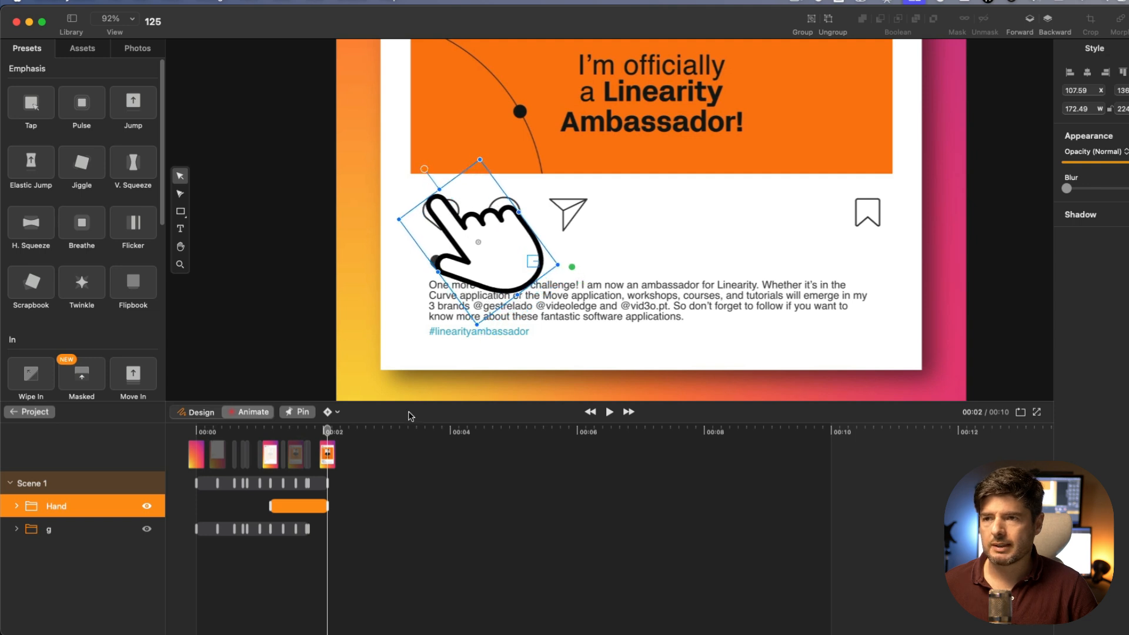
# Squash the hand lengthwise from the fingertip at about 2.2 s to animate a tap on the heart icon
pyautogui.moveTo(333, 433); pyautogui.dragTo(335, 434)
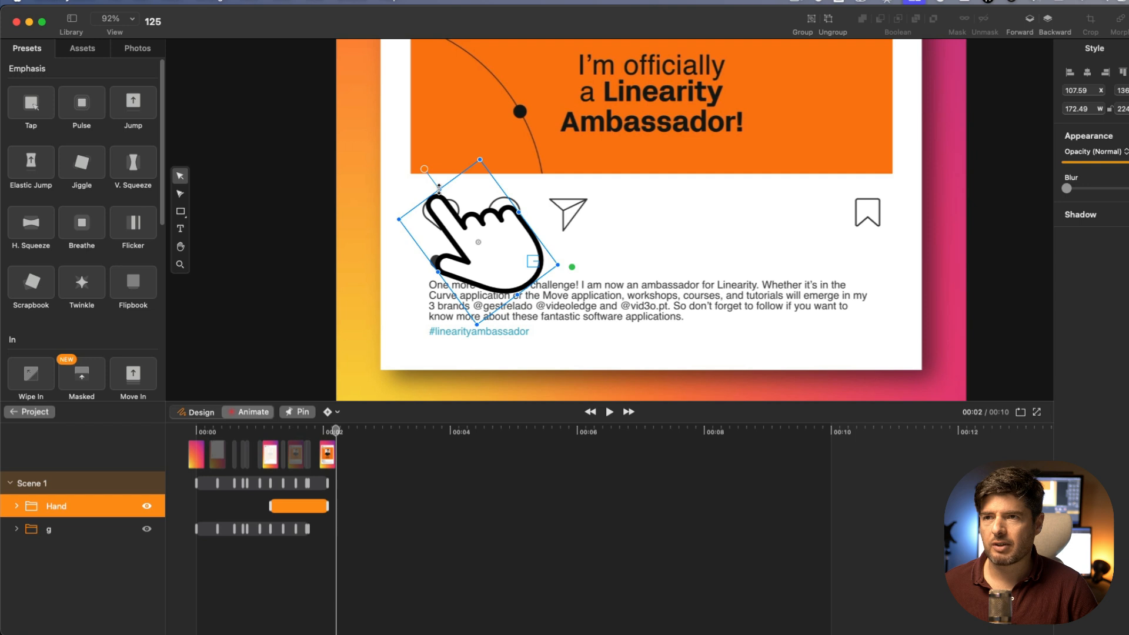
pyautogui.moveTo(440, 190); pyautogui.dragTo(450, 202)
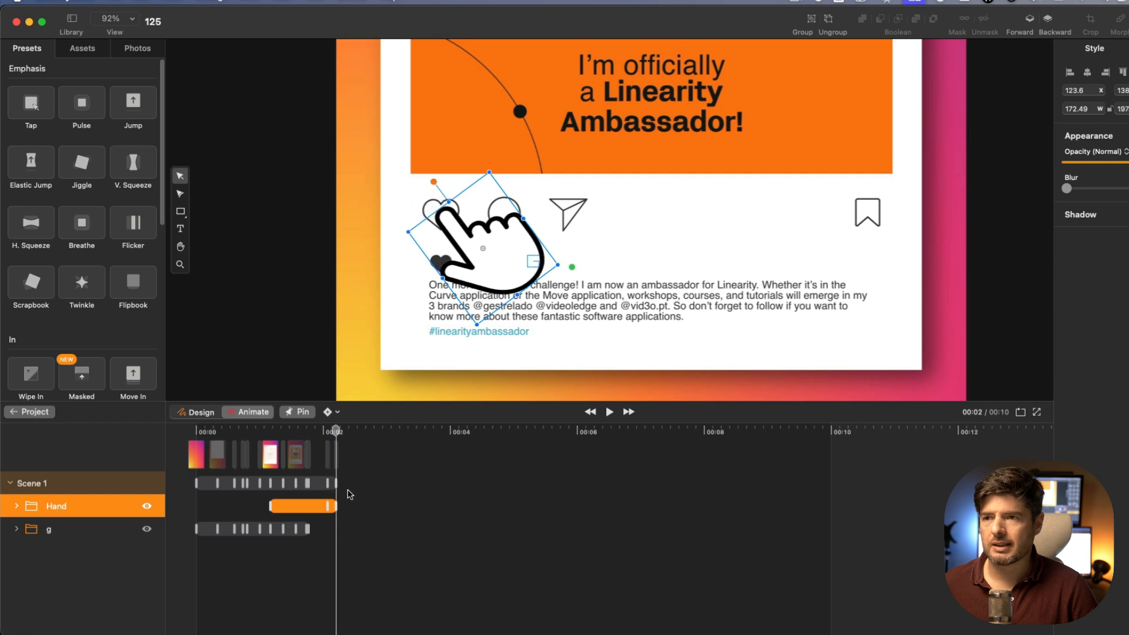
pyautogui.moveTo(337, 434); pyautogui.dragTo(343, 435)
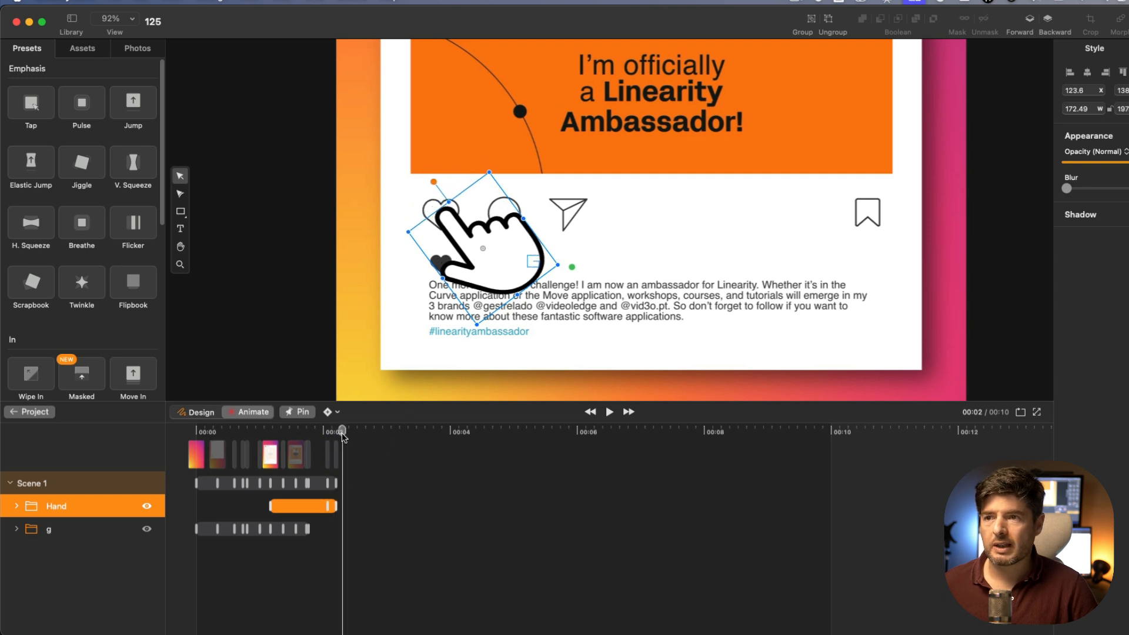